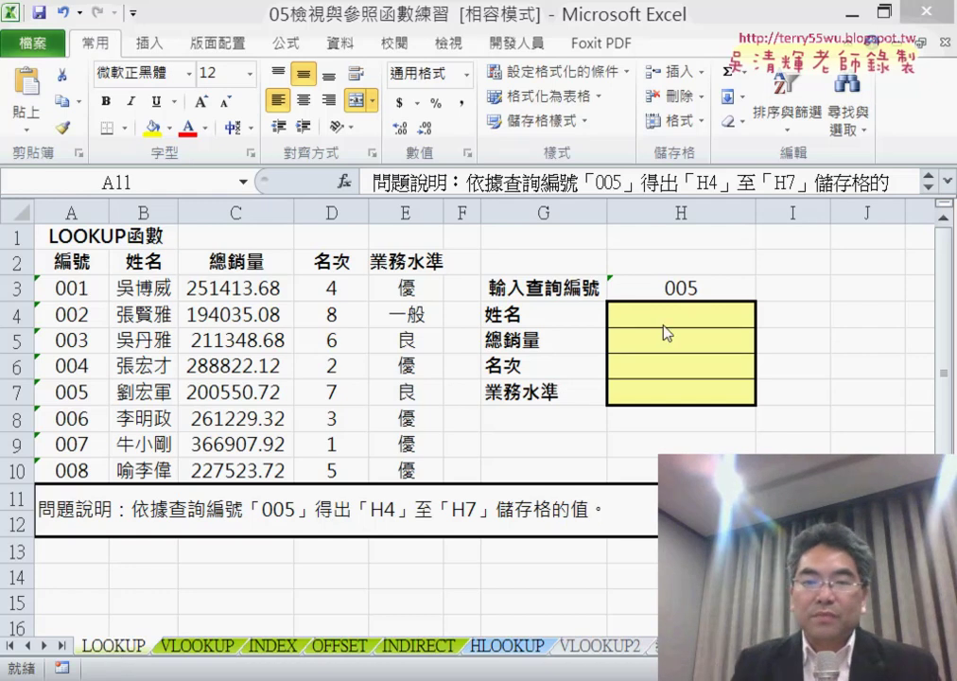
# Step: Select the name result cell H4 after marking the ID 005 record in row 7
pyautogui.click(752, 325)
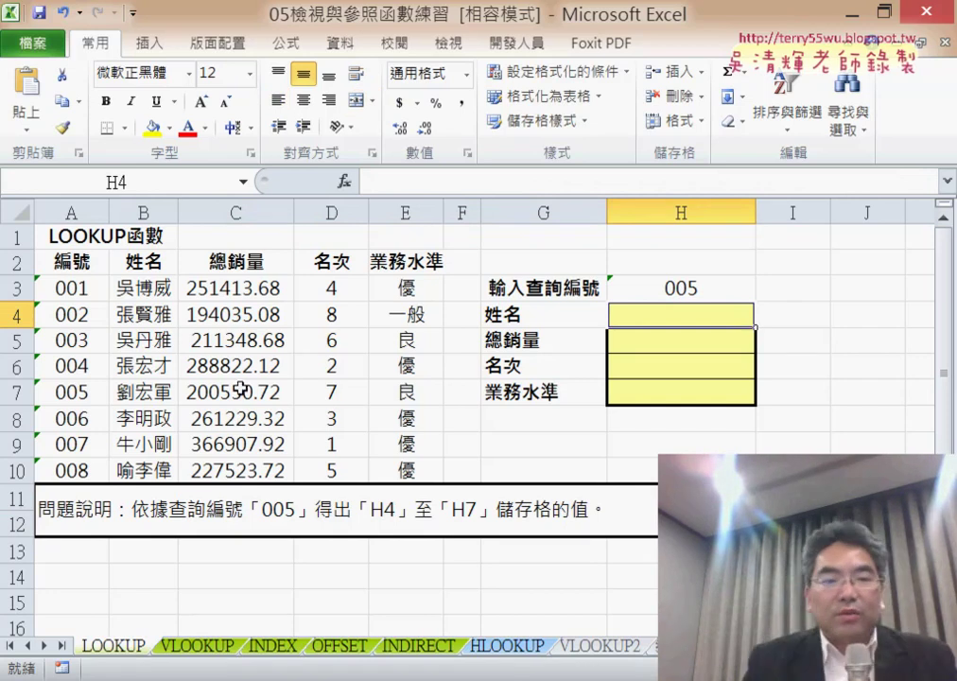
pyautogui.moveTo(146, 399); pyautogui.dragTo(406, 391)
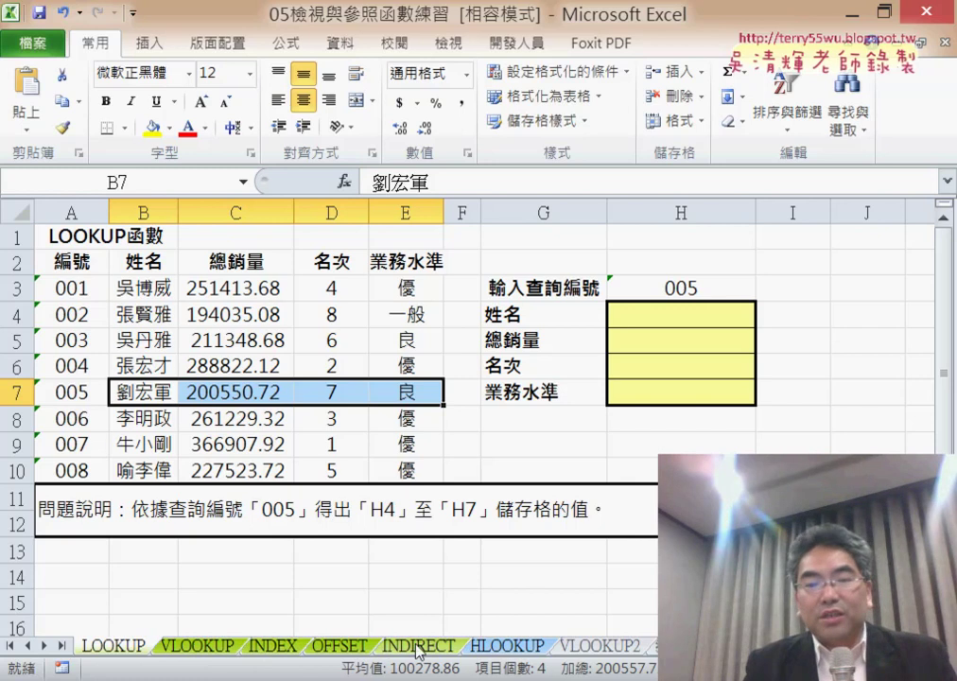
pyautogui.click(674, 319)
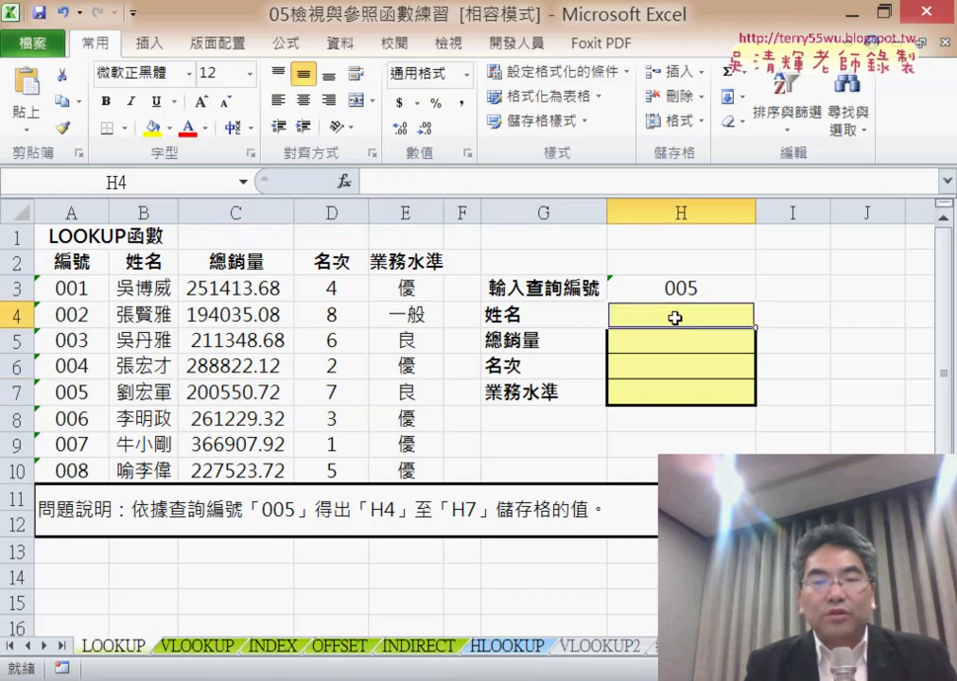
# Step: Insert LOOKUP from the 檢視與參照 category in H4, choosing the lookup_value,lookup_vector,result_vector form
pyautogui.click(345, 183)
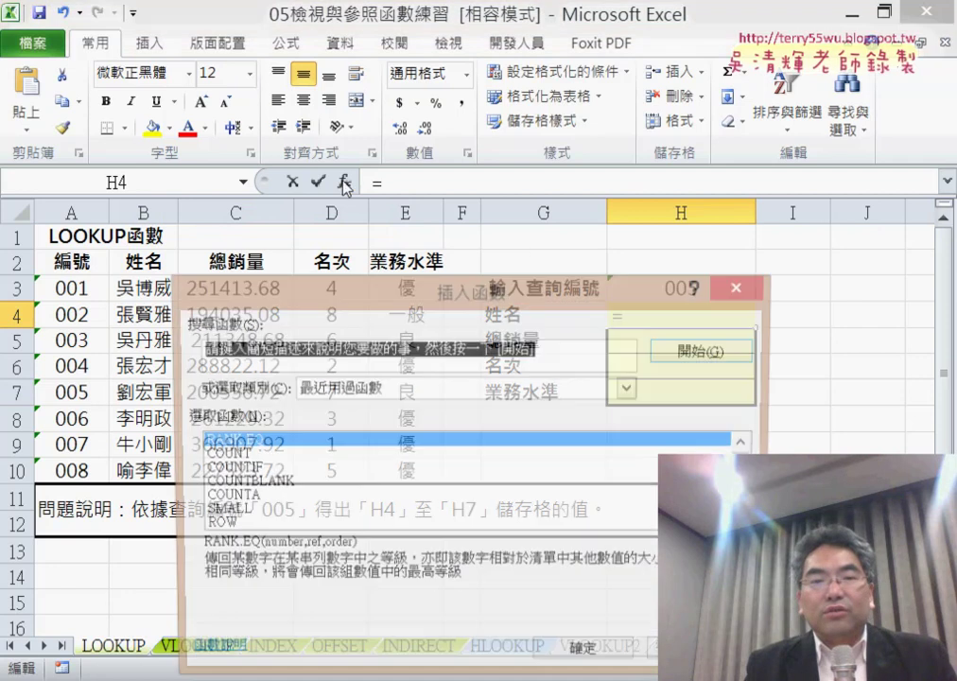
pyautogui.moveTo(437, 302); pyautogui.dragTo(456, 159)
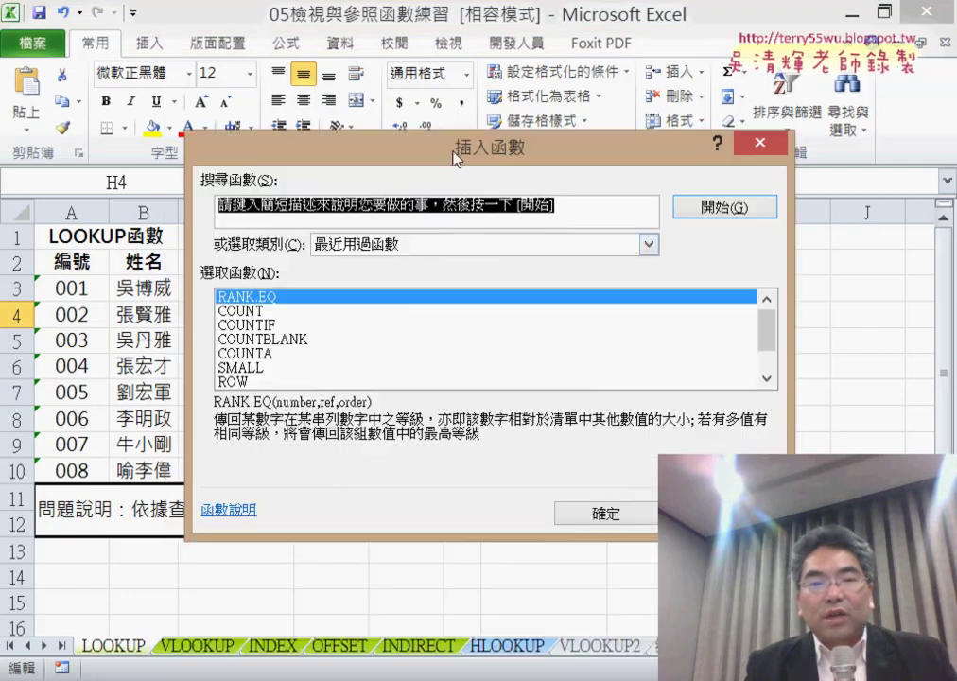
pyautogui.click(460, 242)
pyautogui.click(450, 353)
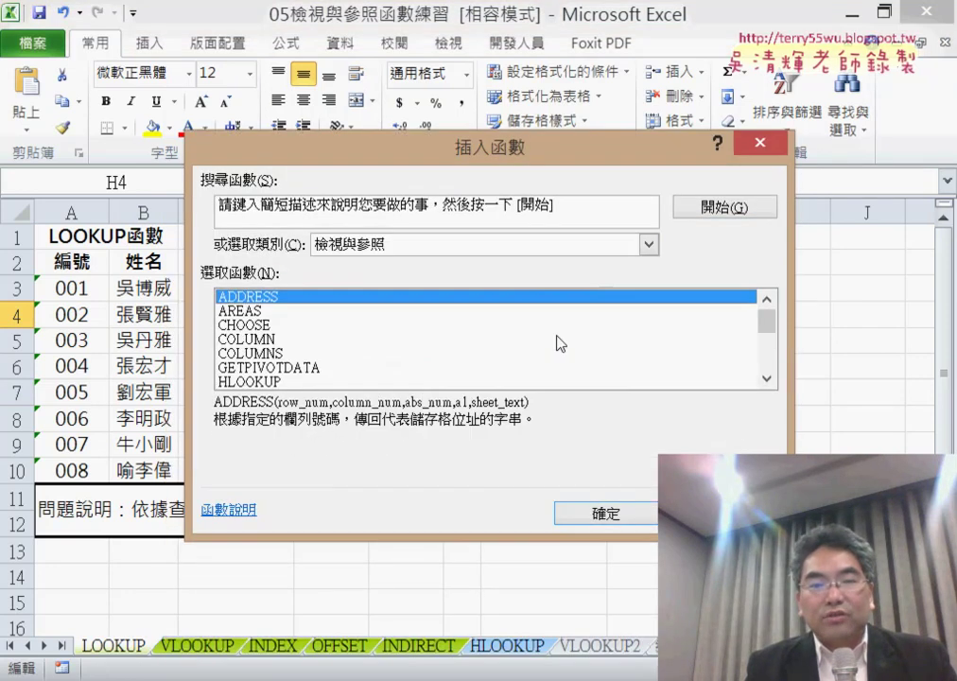
pyautogui.moveTo(771, 321); pyautogui.dragTo(773, 332)
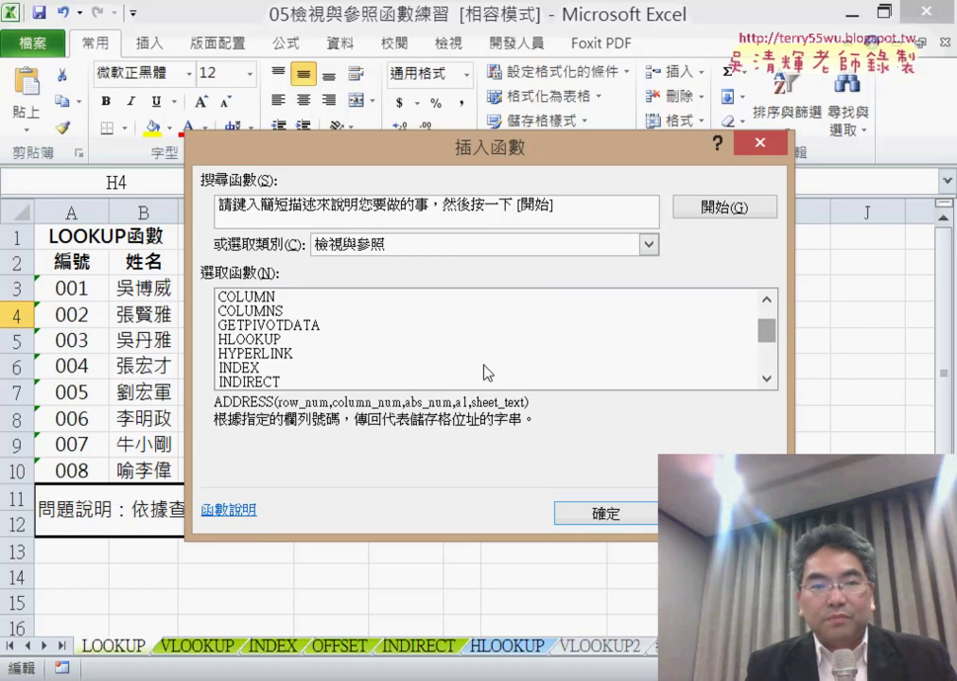
pyautogui.click(765, 382)
pyautogui.click(766, 382)
pyautogui.click(766, 382)
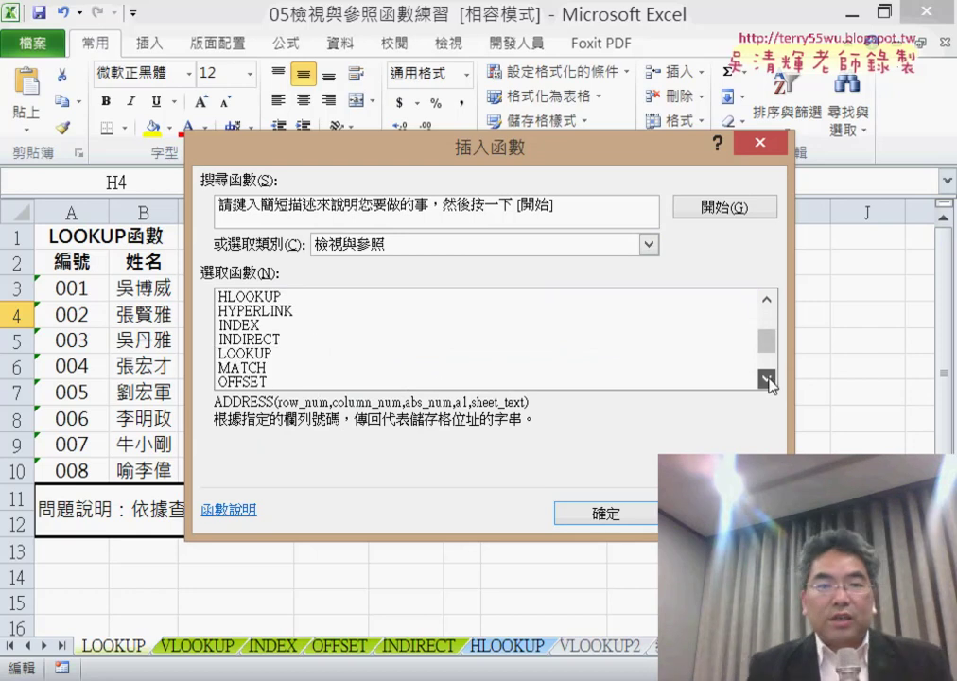
pyautogui.click(257, 353)
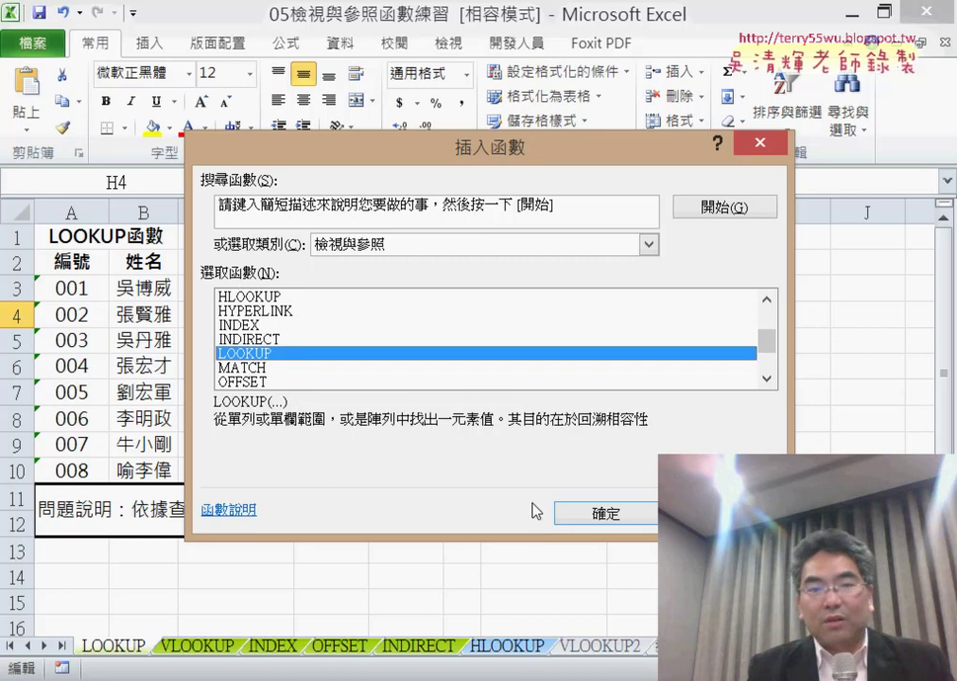
pyautogui.click(567, 513)
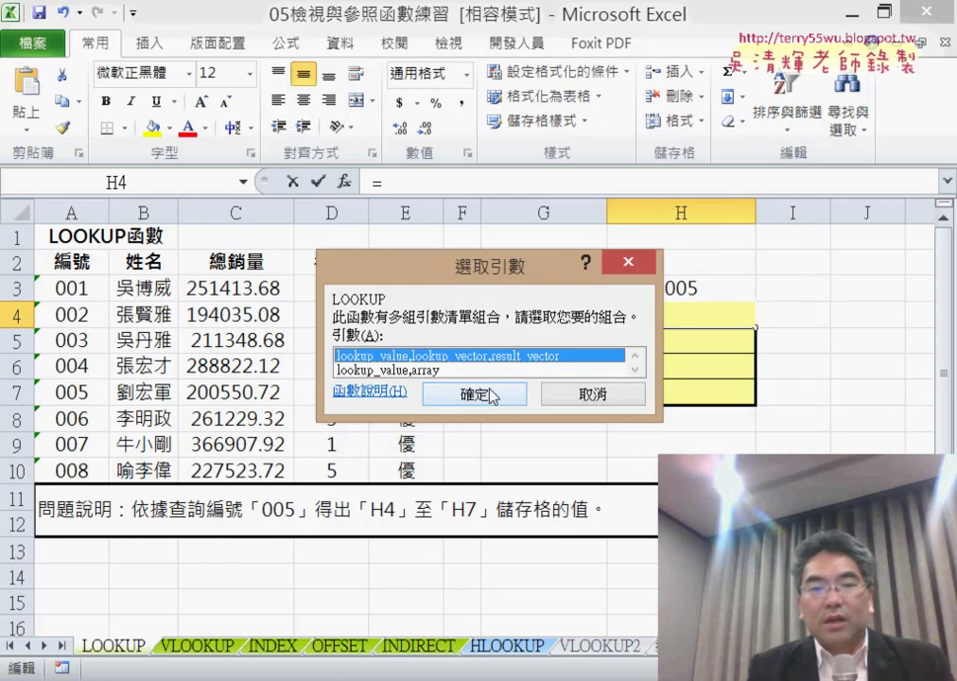
pyautogui.click(491, 396)
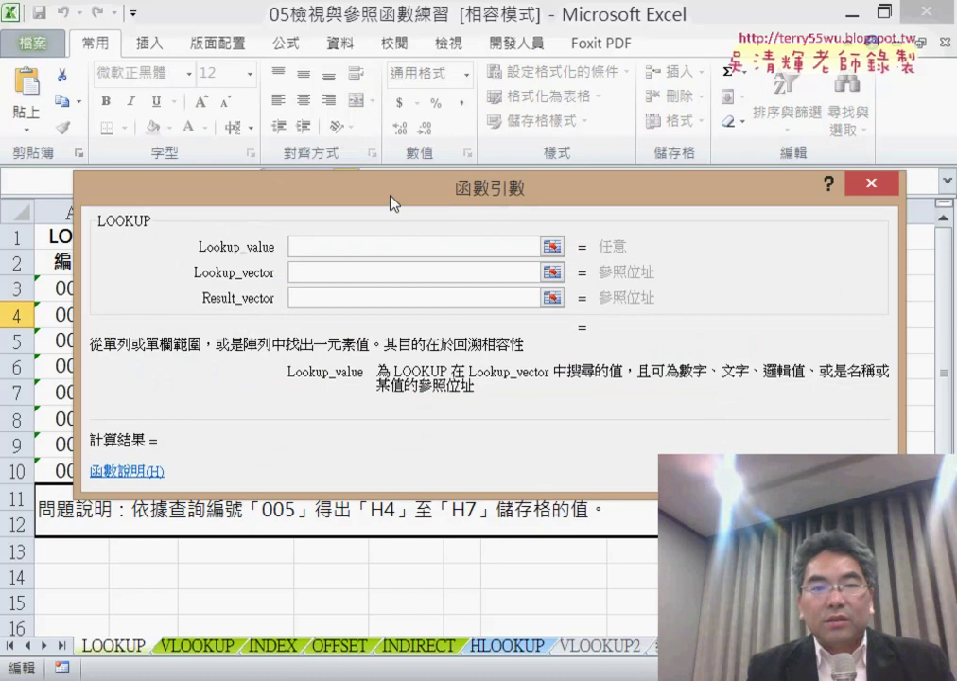
# Step: Give H4's LOOKUP the arguments H3, A3:A10 and B3:B10, and centre the resulting name
pyautogui.moveTo(393, 204); pyautogui.dragTo(409, 262)
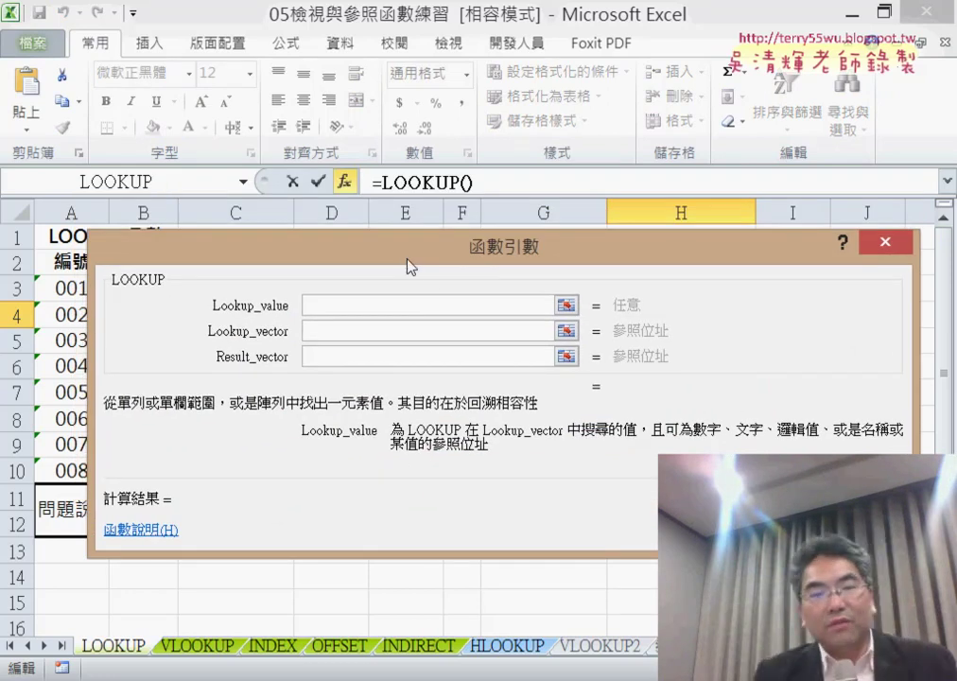
pyautogui.moveTo(406, 257); pyautogui.dragTo(451, 399)
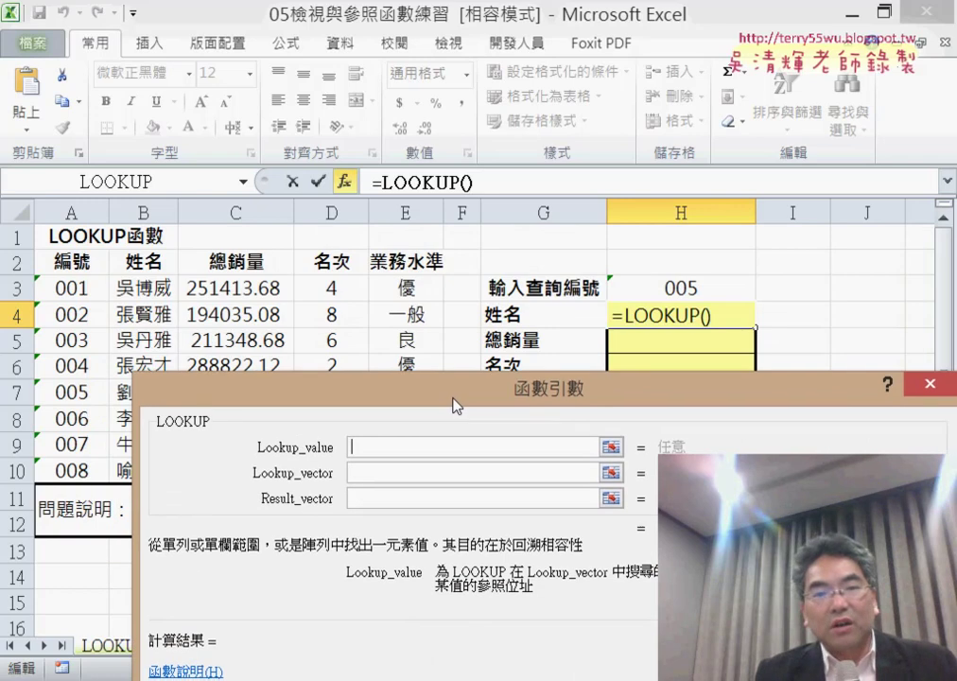
pyautogui.click(693, 288)
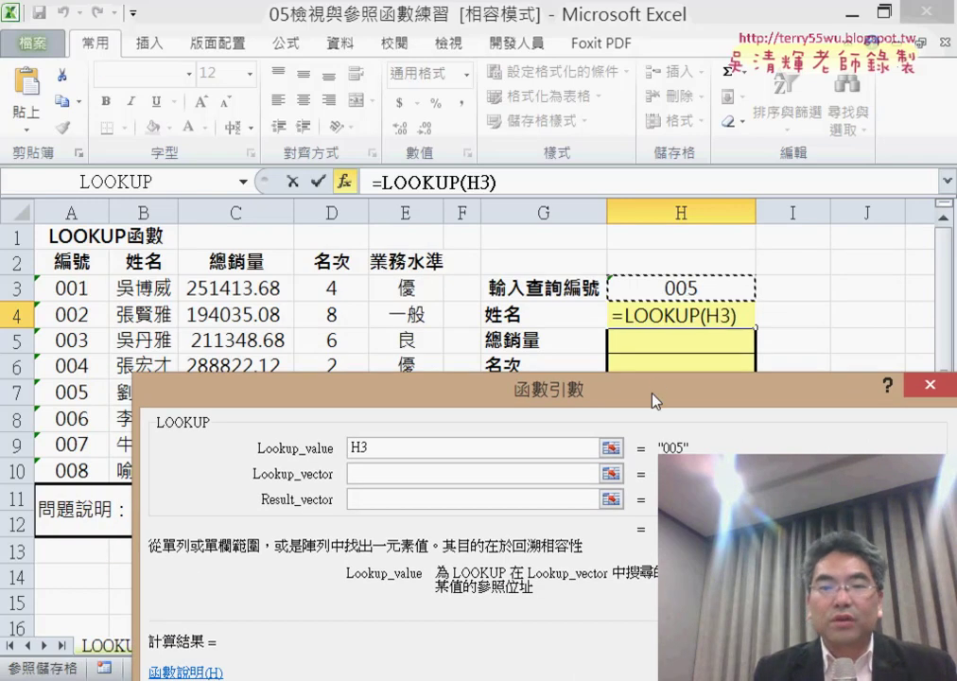
pyautogui.moveTo(515, 388); pyautogui.dragTo(531, 307)
pyautogui.click(509, 386)
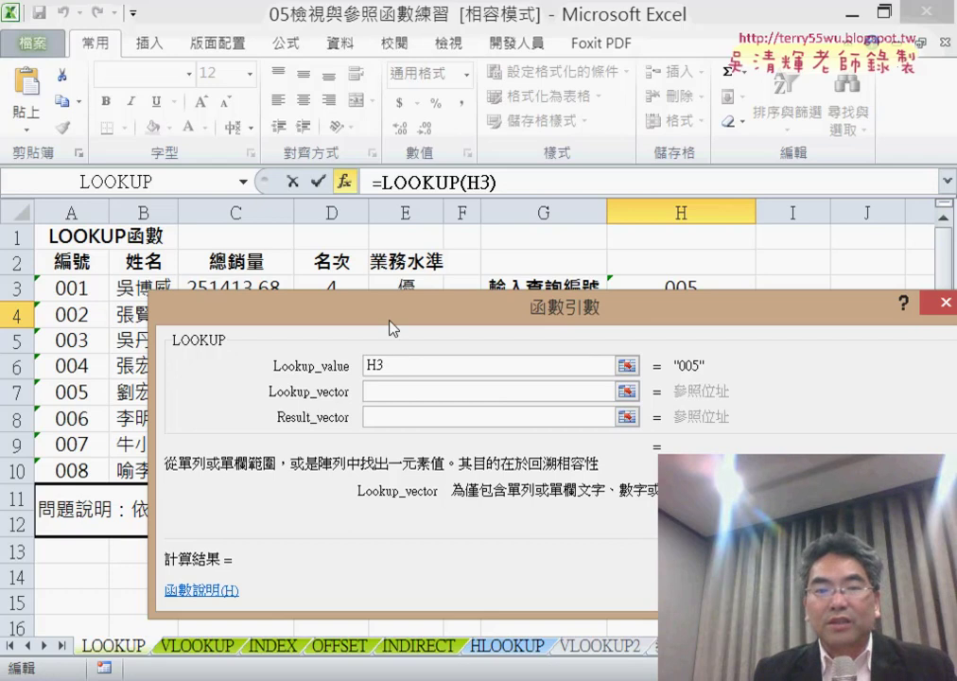
pyautogui.moveTo(390, 322)
pyautogui.mouseDown()
pyautogui.moveTo(452, 312)
pyautogui.moveTo(240, 305)
pyautogui.mouseUp()
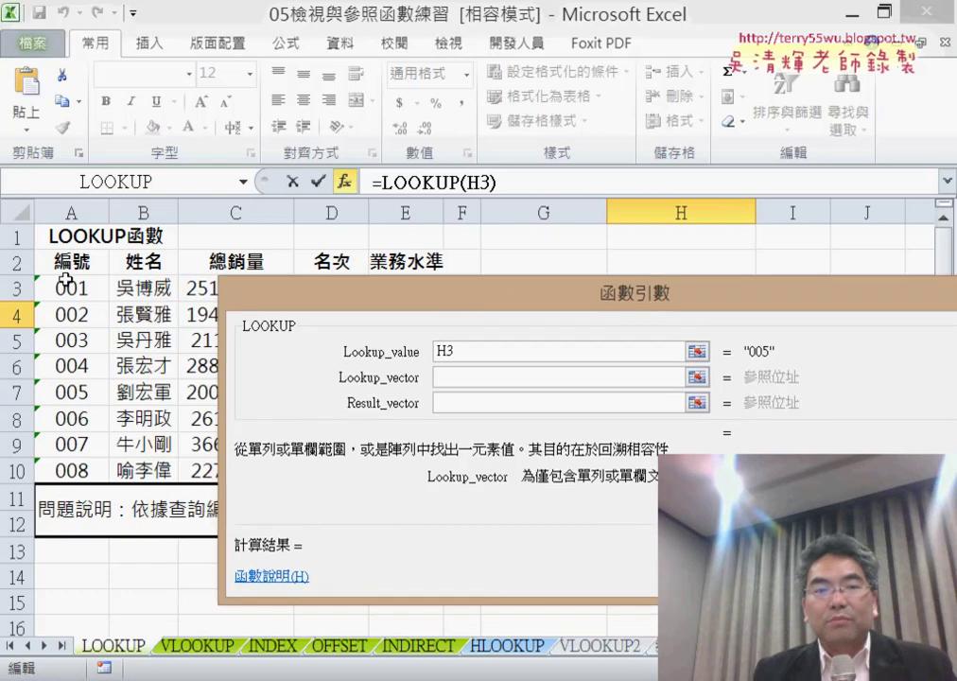
pyautogui.moveTo(74, 289); pyautogui.dragTo(74, 470)
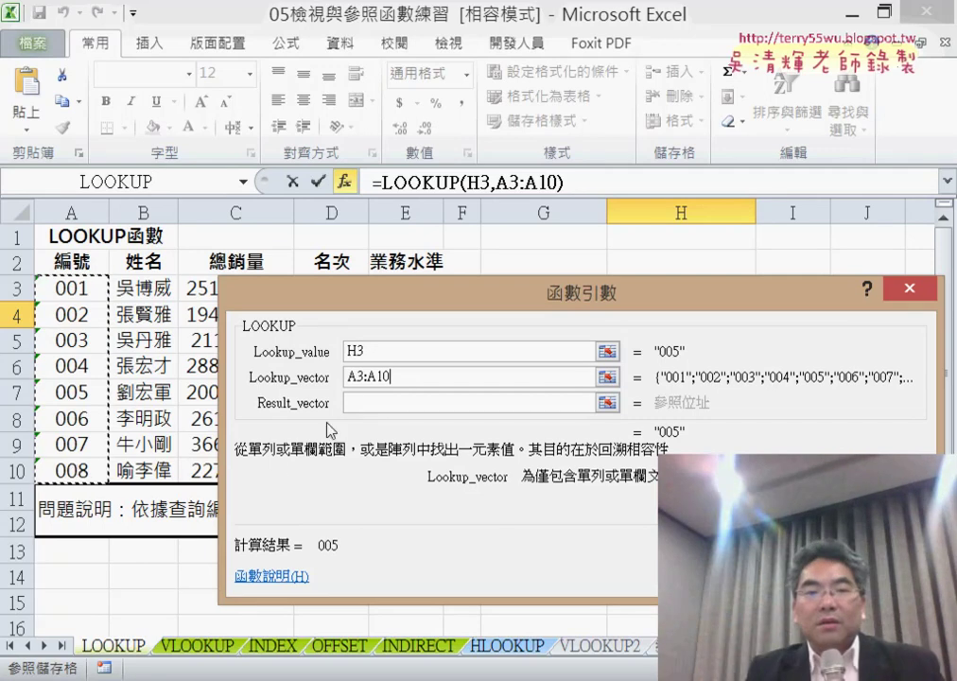
pyautogui.click(364, 404)
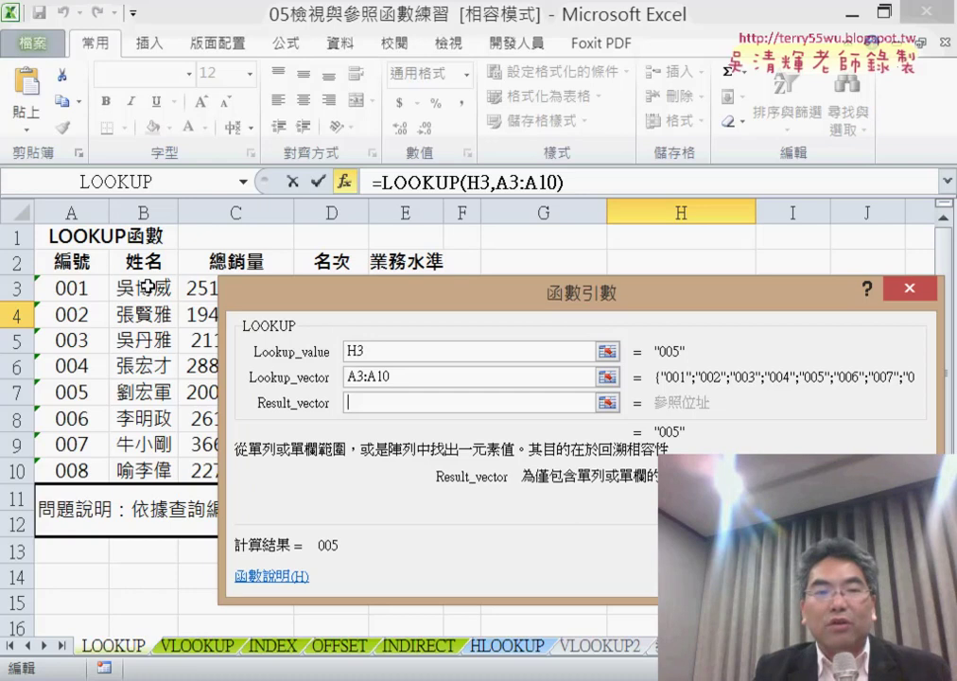
pyautogui.moveTo(145, 288); pyautogui.dragTo(146, 470)
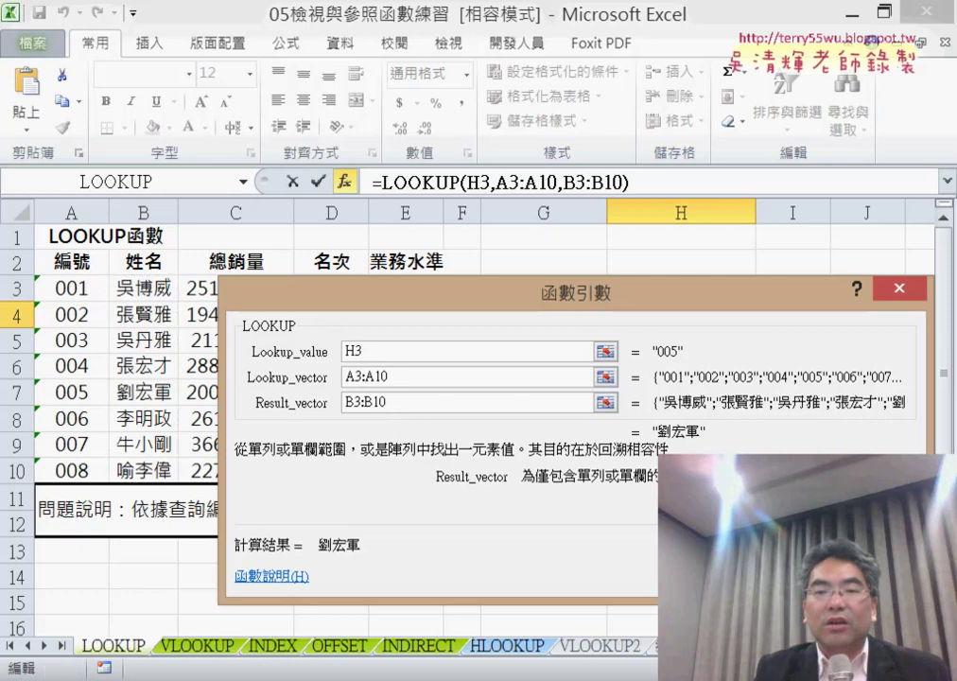
pyautogui.press('Return')
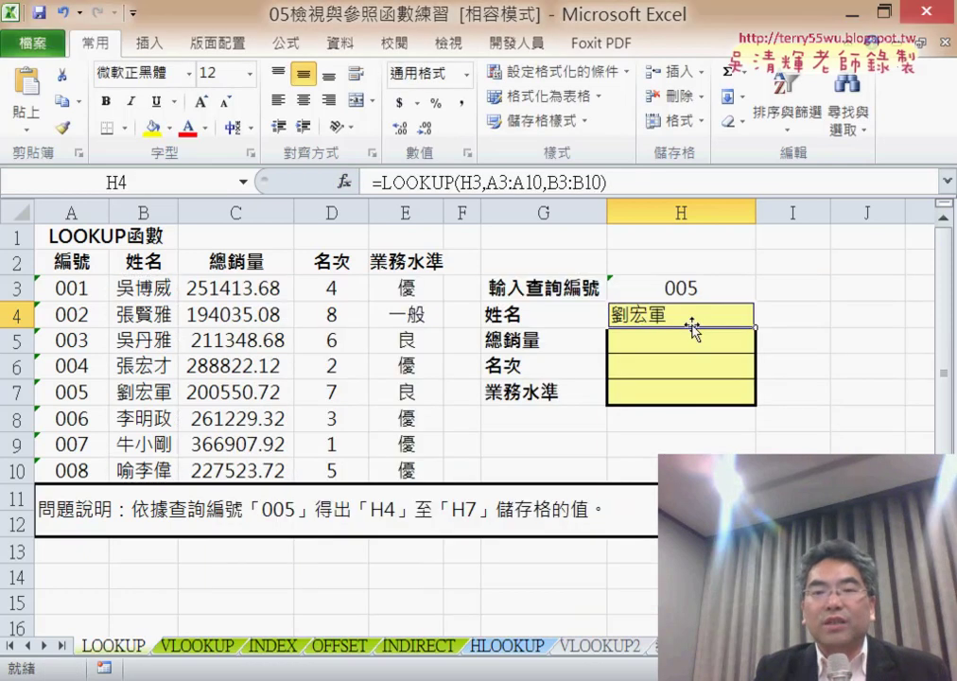
pyautogui.click(307, 100)
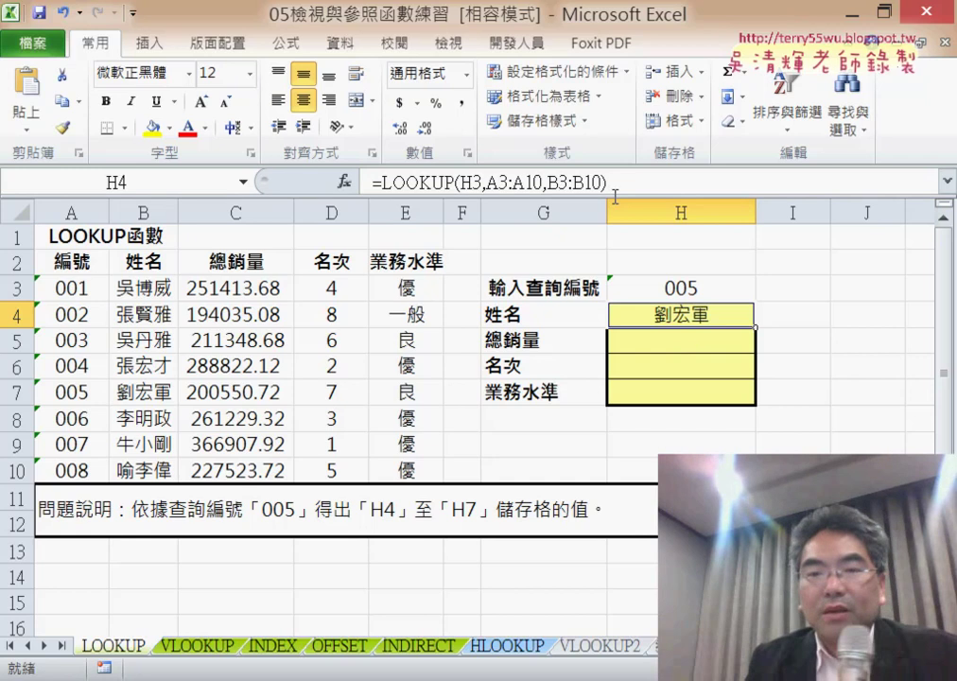
# Step: Copy H4's LOOKUP formula into H5 with the result range changed to C3:C10
pyautogui.moveTo(606, 182); pyautogui.dragTo(372, 182)
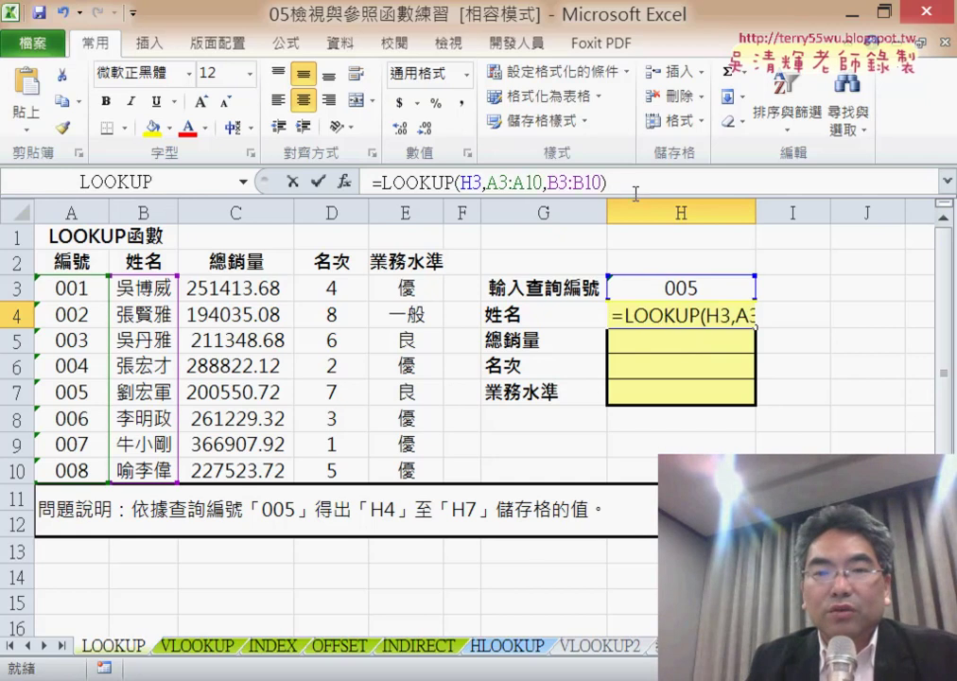
pyautogui.rightClick(446, 180)
pyautogui.click(487, 216)
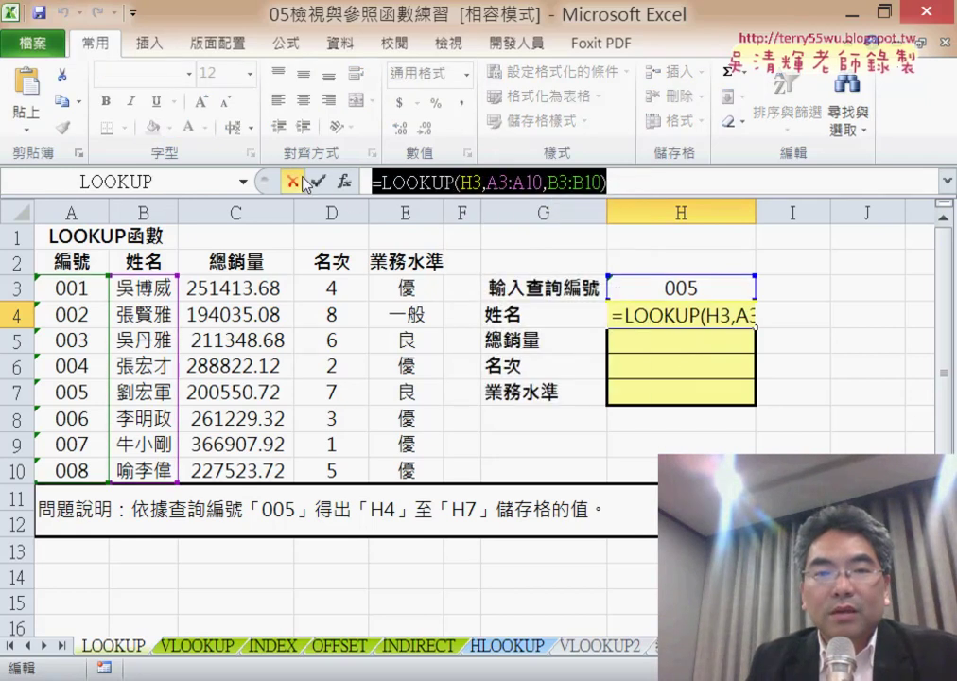
pyautogui.press('Return')
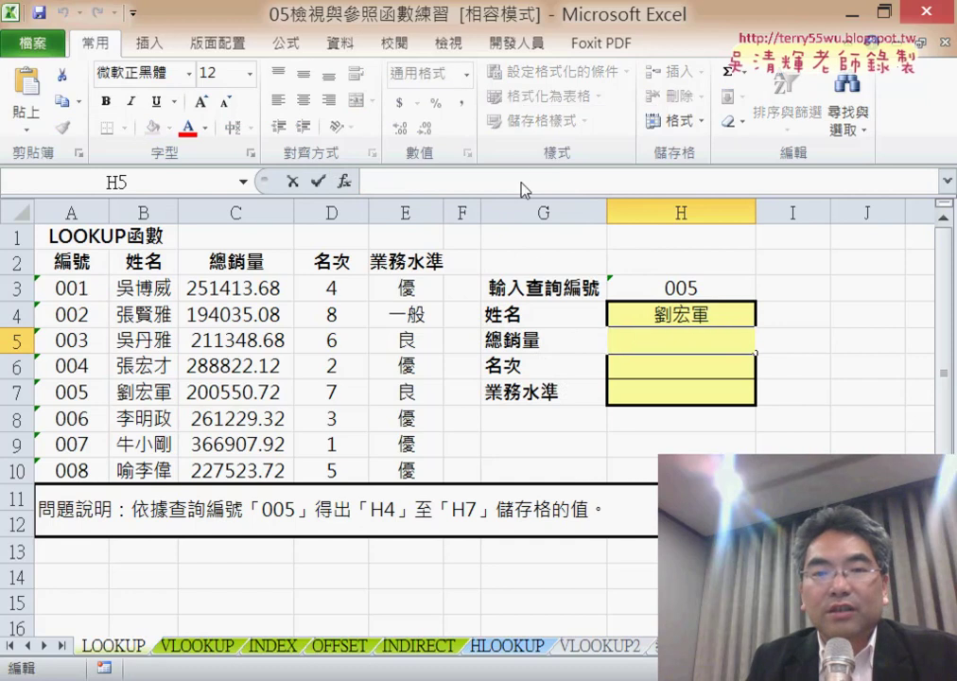
pyautogui.rightClick(523, 185)
pyautogui.click(565, 216)
pyautogui.moveTo(548, 183); pyautogui.dragTo(600, 191)
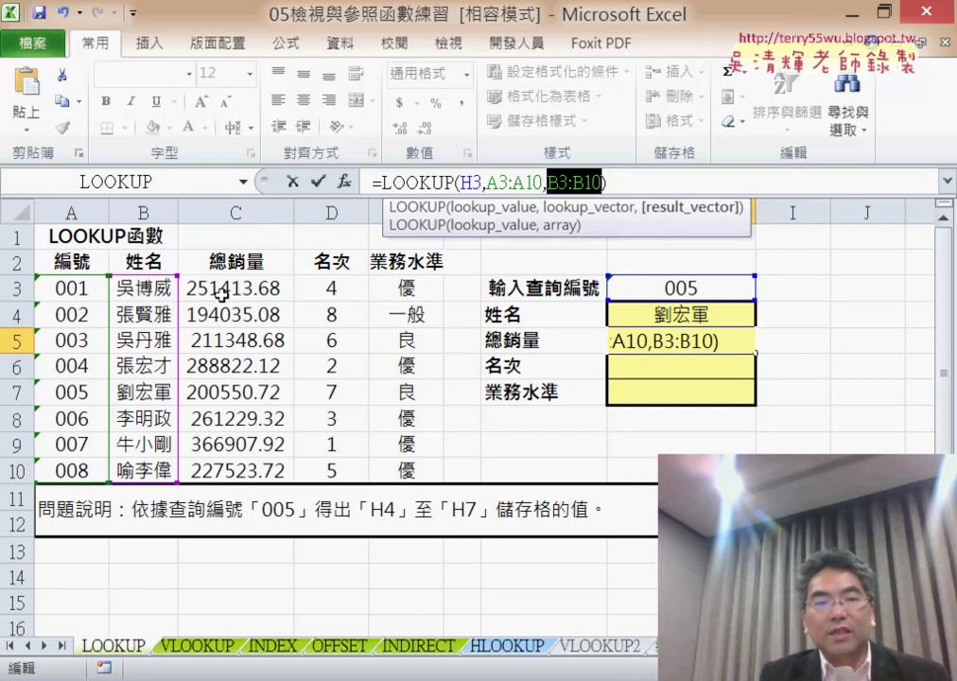
pyautogui.moveTo(220, 294); pyautogui.dragTo(236, 470)
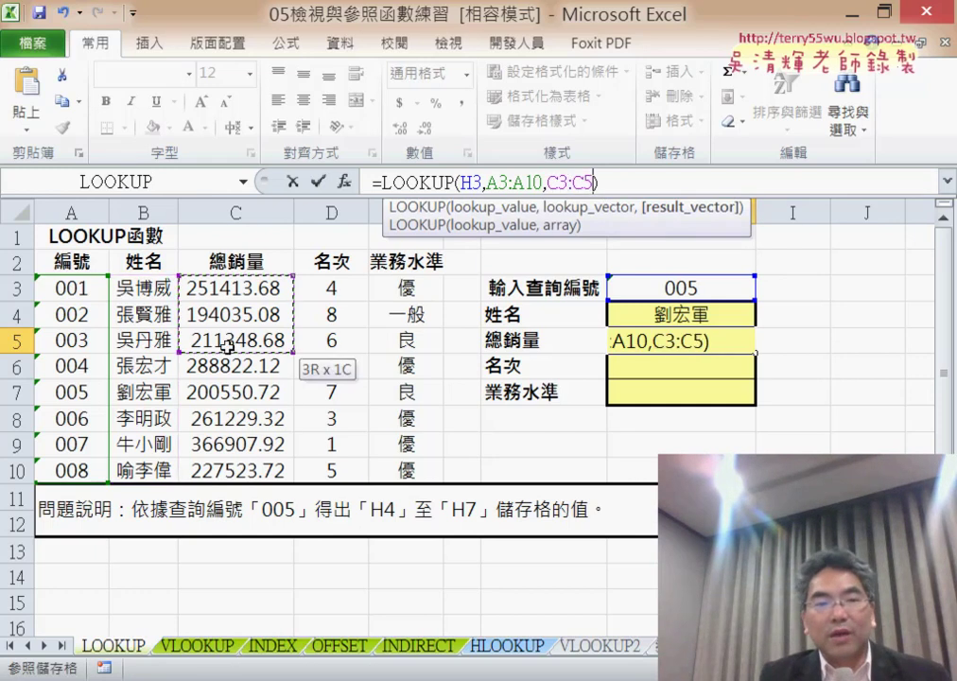
pyautogui.click(318, 180)
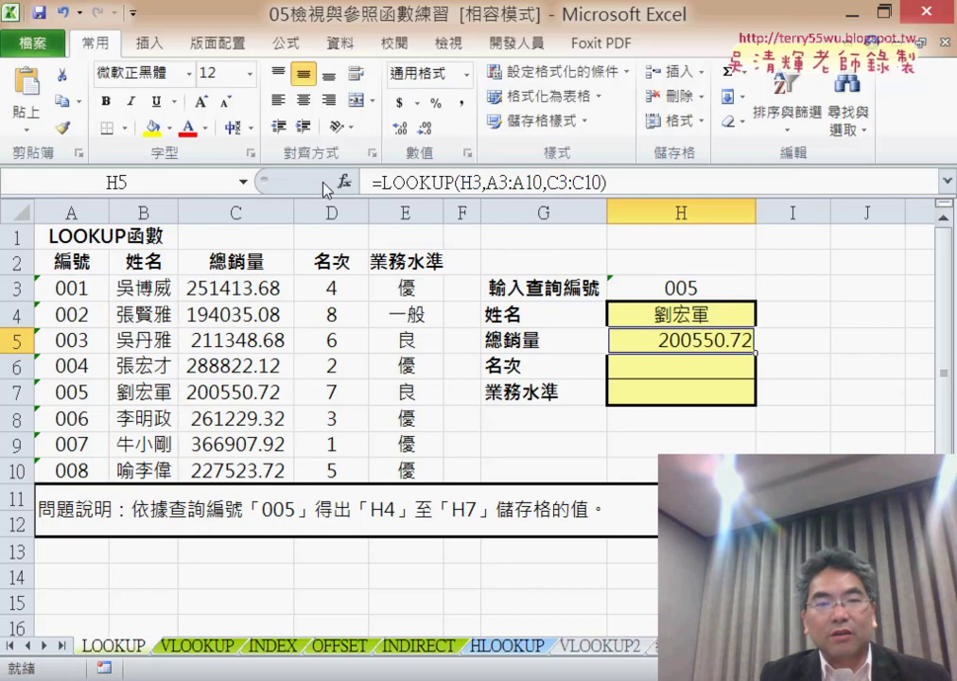
pyautogui.click(686, 369)
# Step: Paste the LOOKUP formula into H6 with result range D3:D10, showing rank 7
pyautogui.rightClick(501, 188)
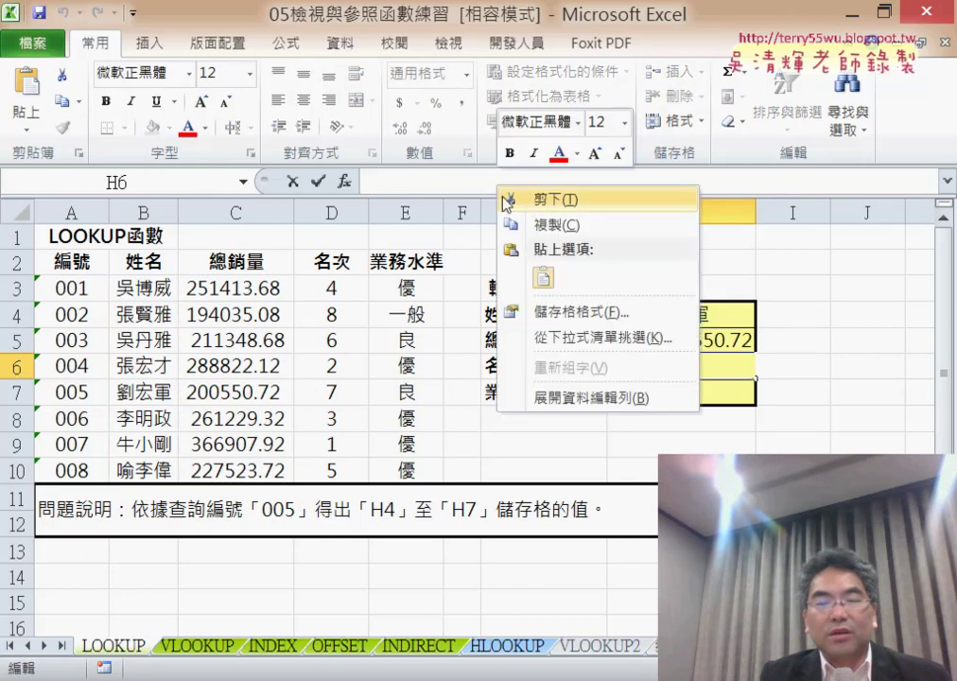
pyautogui.click(543, 277)
pyautogui.moveTo(547, 183); pyautogui.dragTo(594, 182)
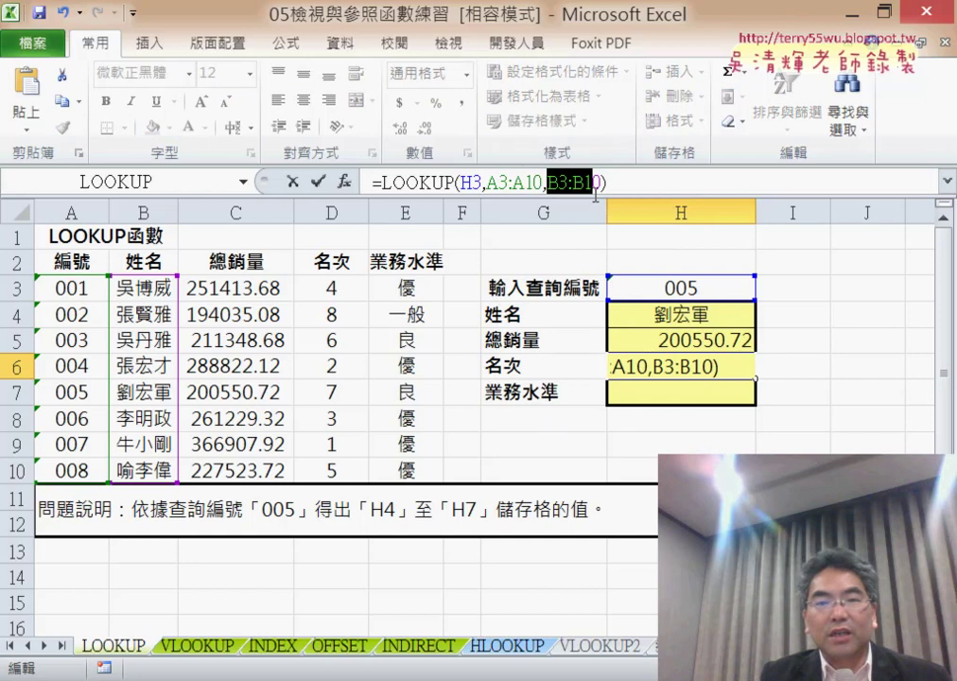
pyautogui.moveTo(331, 284); pyautogui.dragTo(343, 469)
pyautogui.click(318, 180)
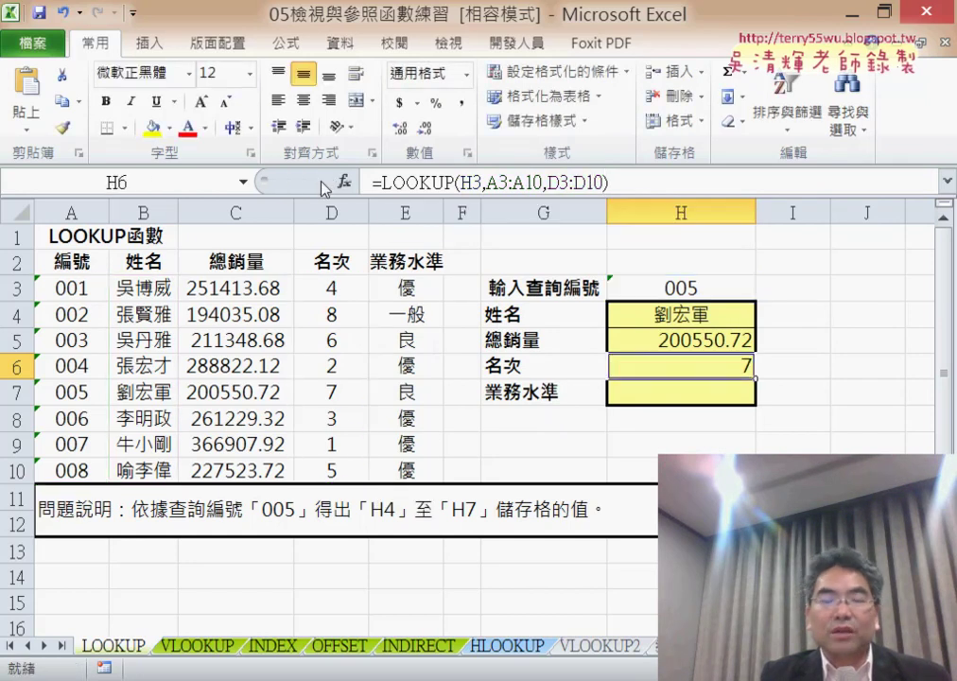
# Step: Paste the LOOKUP formula into H7 with result range E3:E10, showing 良
pyautogui.click(724, 389)
pyautogui.click(487, 182)
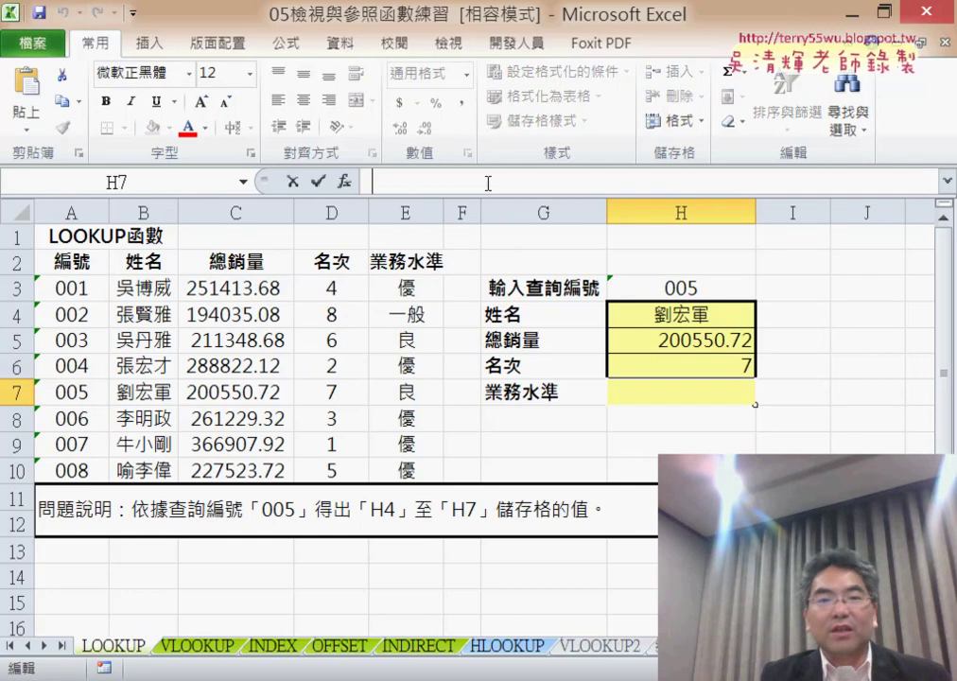
pyautogui.rightClick(488, 183)
pyautogui.click(551, 278)
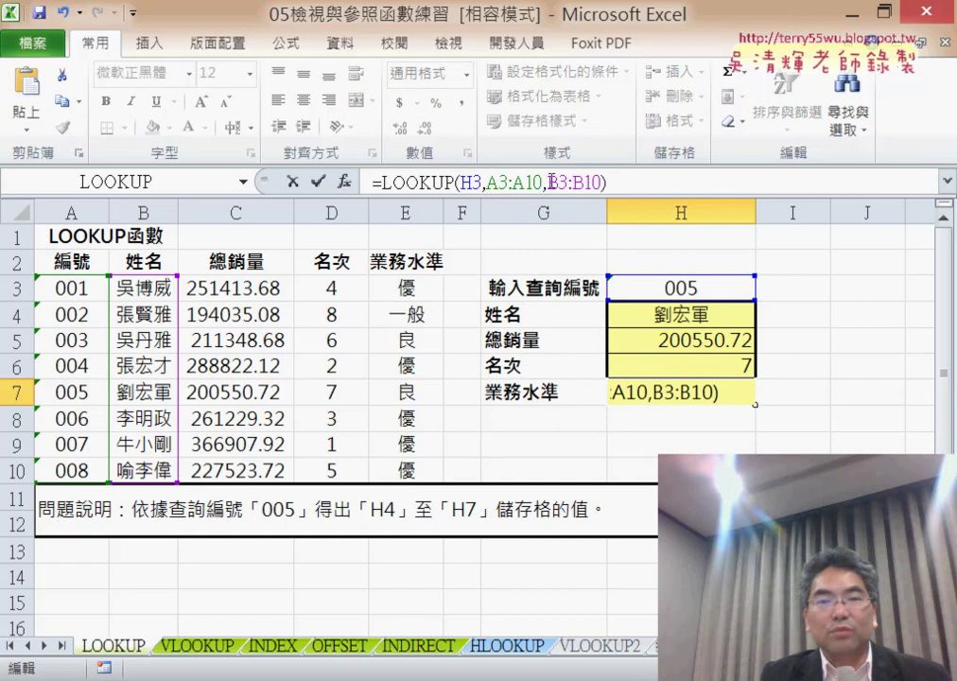
pyautogui.moveTo(549, 182); pyautogui.dragTo(585, 182)
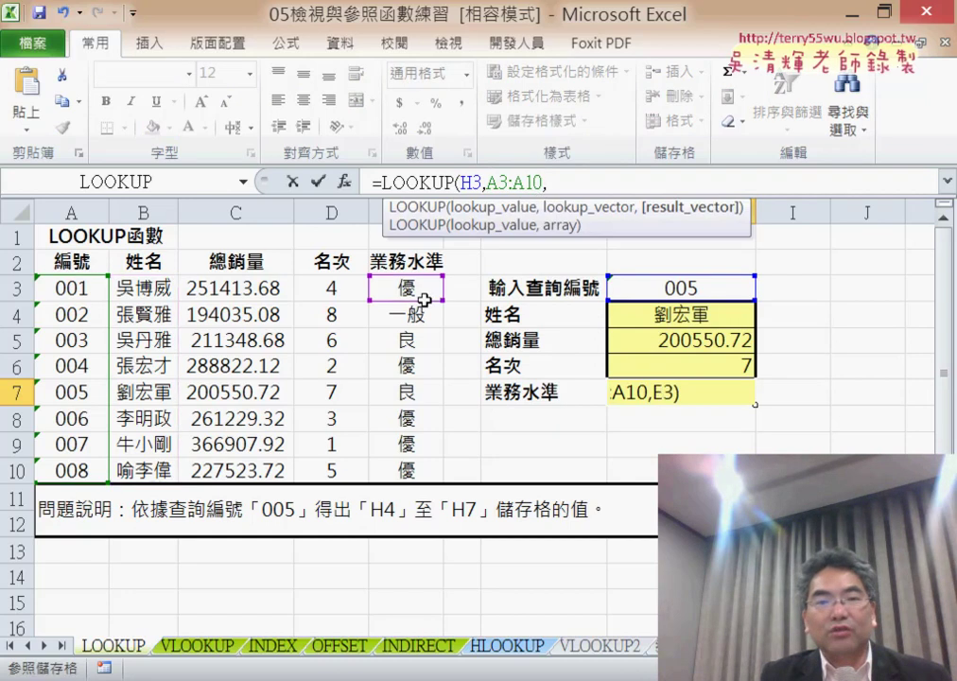
pyautogui.moveTo(407, 287); pyautogui.dragTo(430, 478)
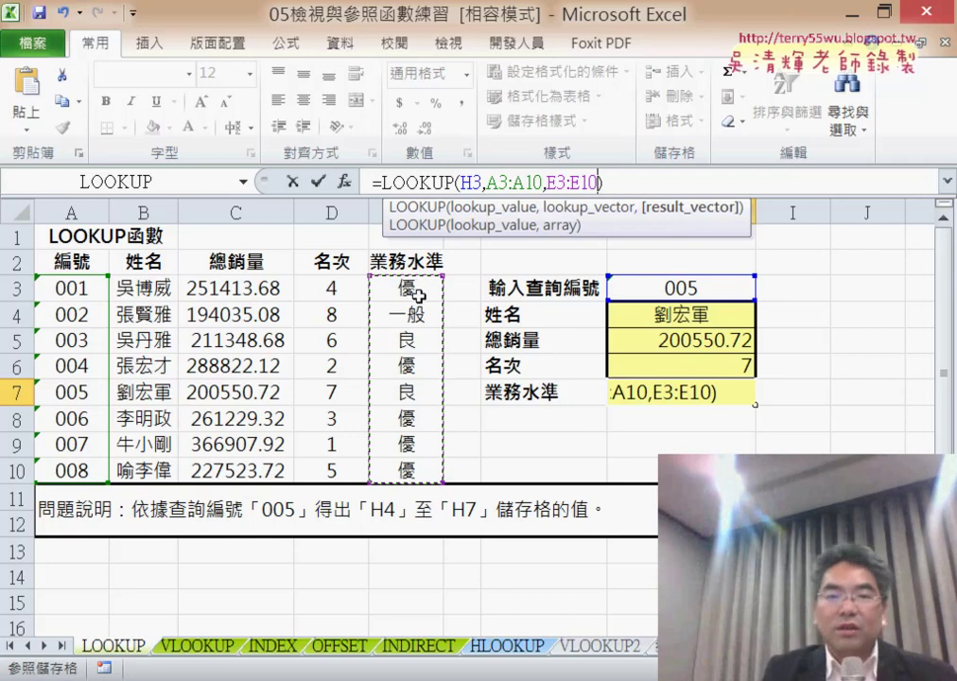
pyautogui.click(318, 181)
# Step: Review the result ranges of the H4–H7 LOOKUP formulas, then go to the VLOOKUP sheet
pyautogui.click(680, 314)
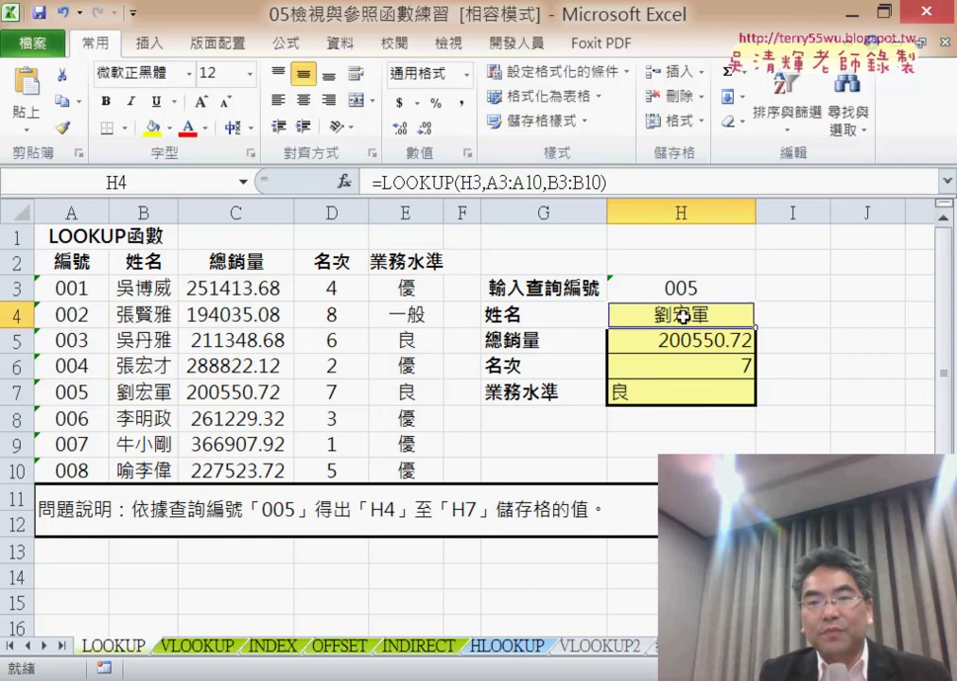
pyautogui.click(711, 344)
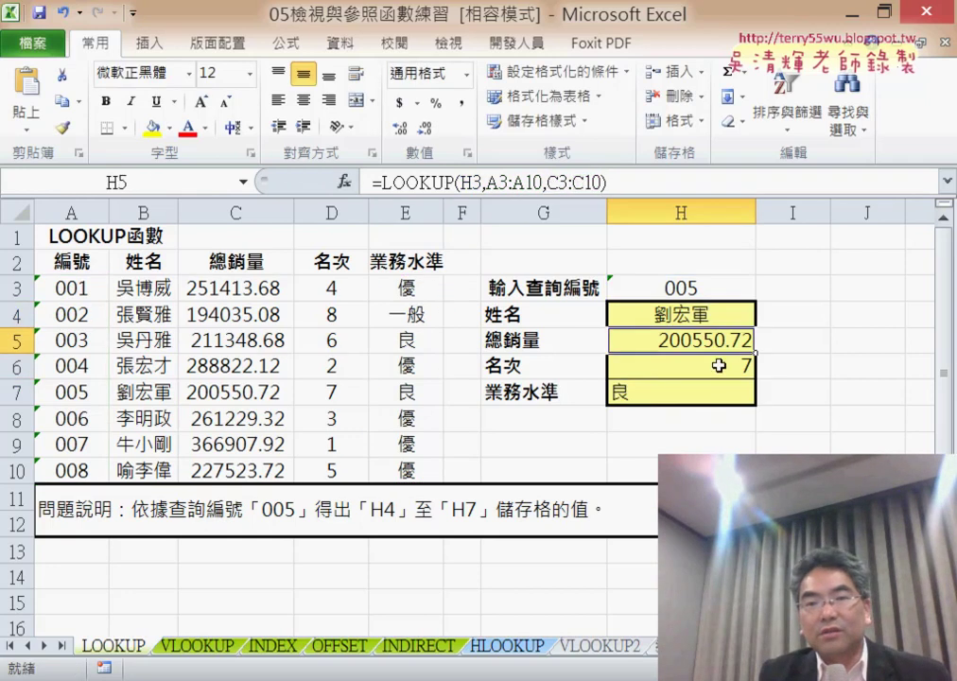
pyautogui.click(719, 365)
pyautogui.click(652, 393)
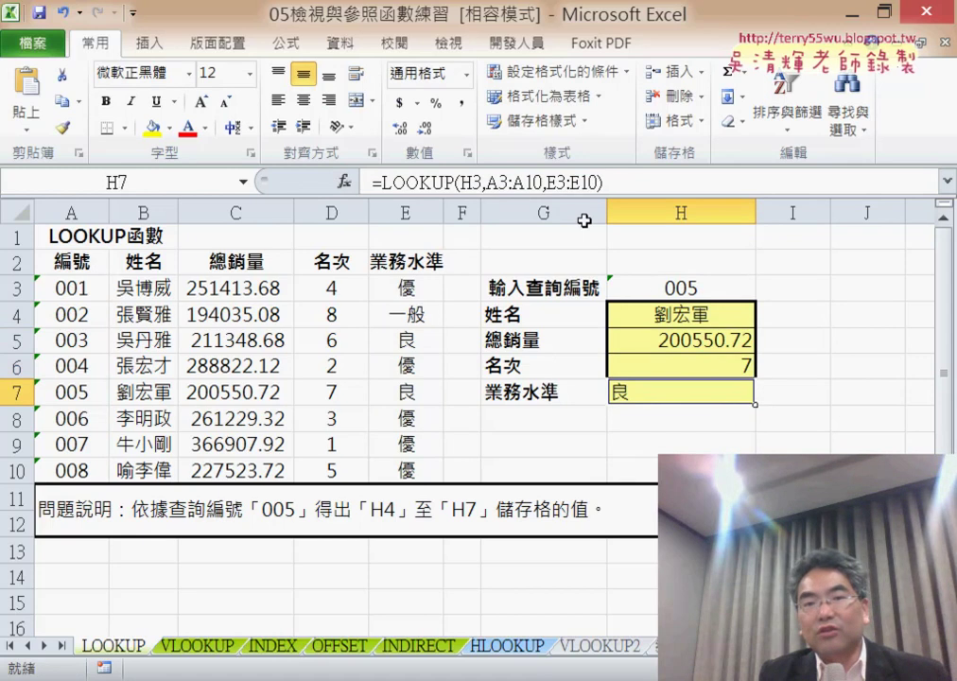
pyautogui.click(700, 340)
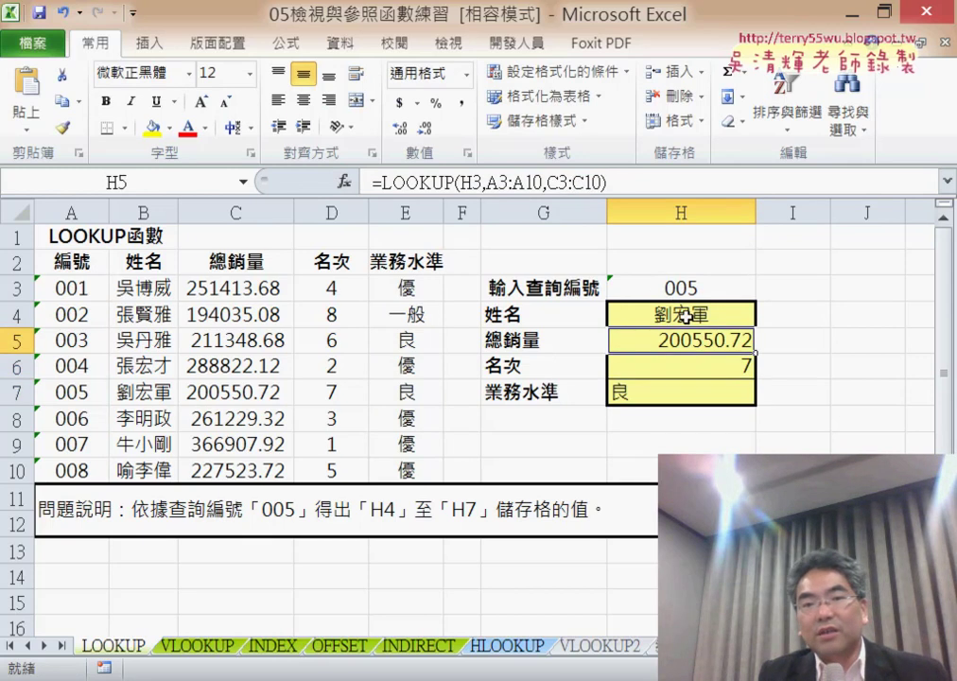
pyautogui.click(686, 317)
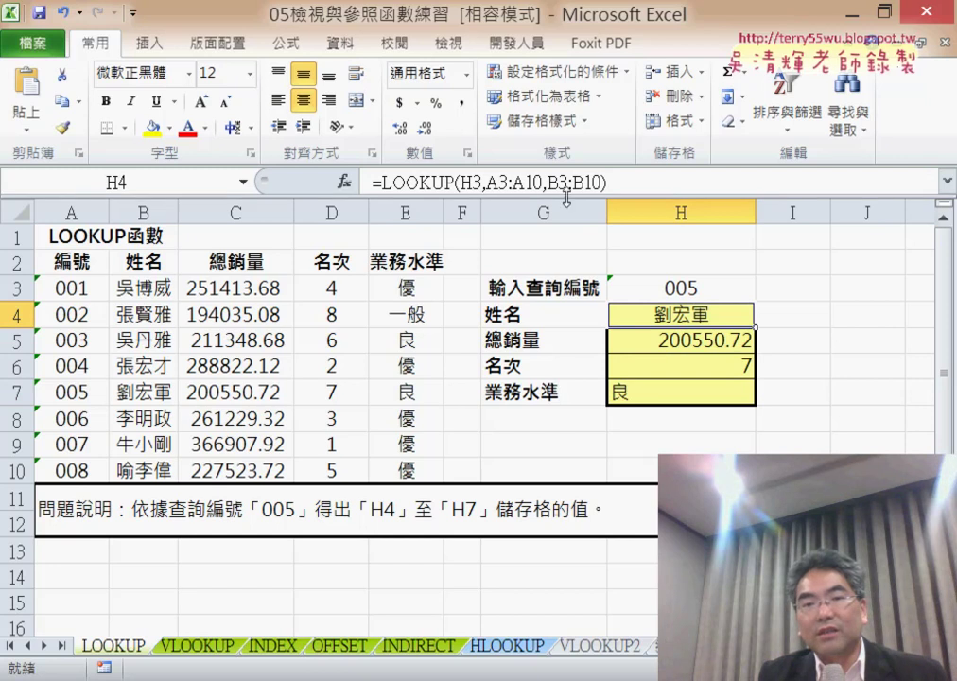
pyautogui.click(682, 352)
pyautogui.click(683, 359)
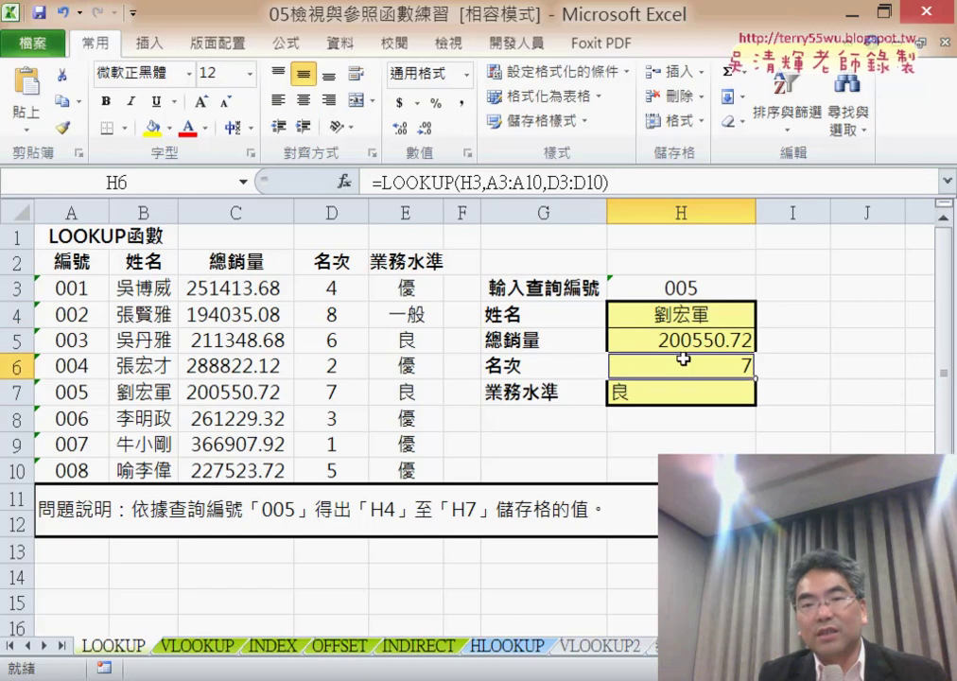
pyautogui.click(686, 395)
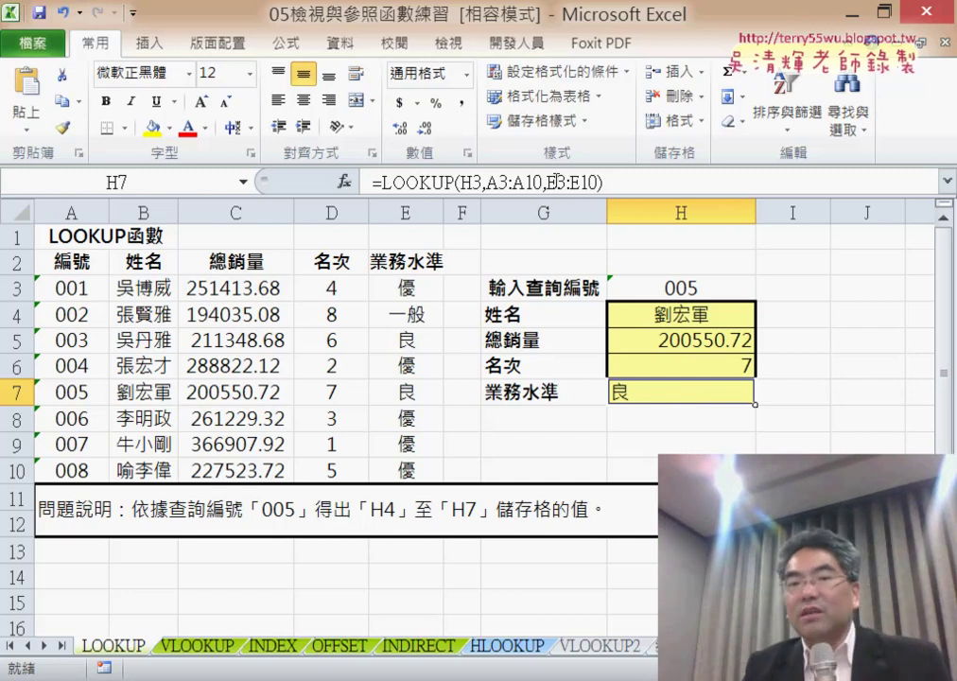
pyautogui.moveTo(547, 181); pyautogui.dragTo(598, 182)
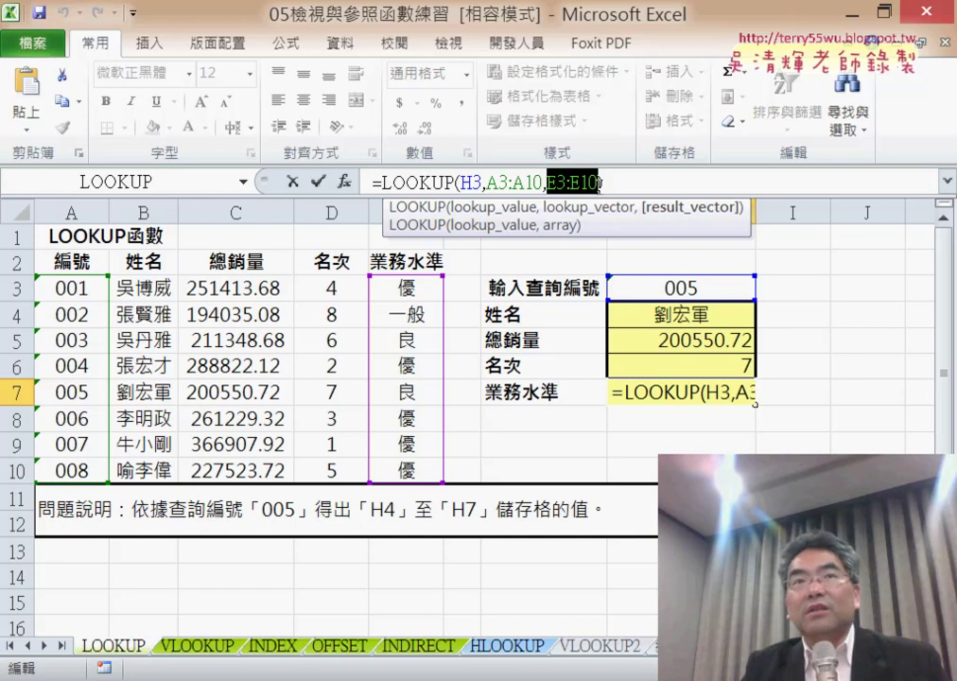
pyautogui.click(318, 180)
pyautogui.click(197, 646)
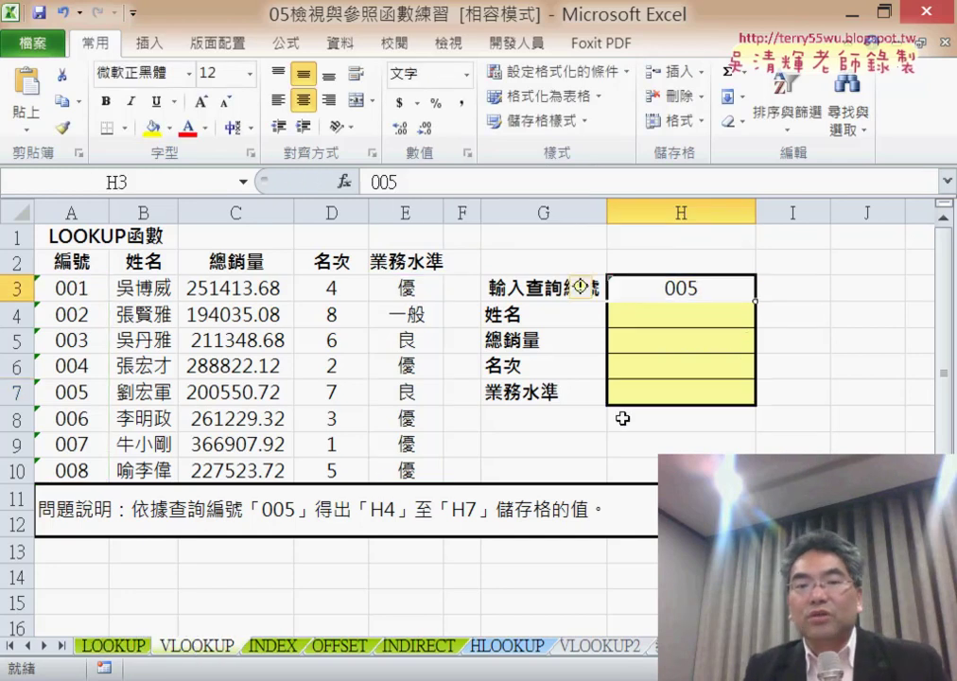
# Step: Insert a VLOOKUP function into H4 on the VLOOKUP sheet
pyautogui.click(697, 312)
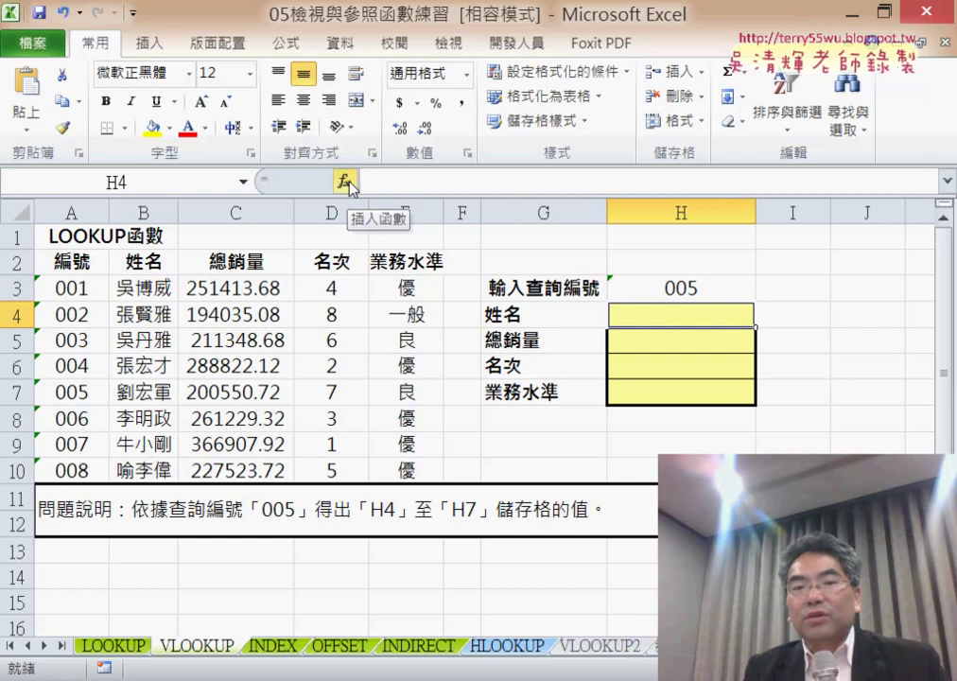
pyautogui.click(346, 181)
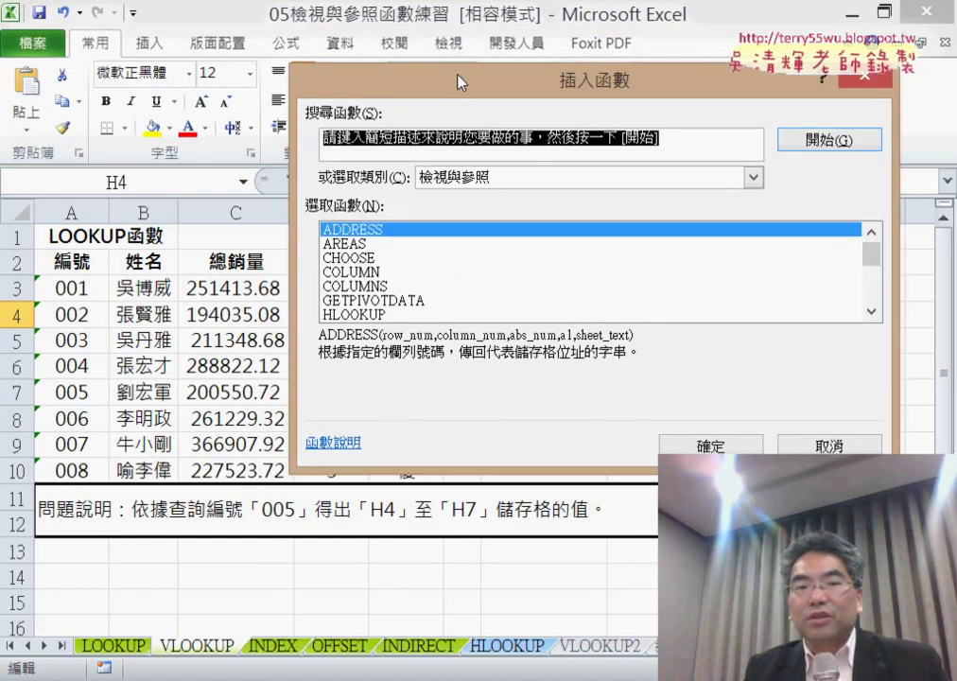
pyautogui.moveTo(869, 251); pyautogui.dragTo(870, 288)
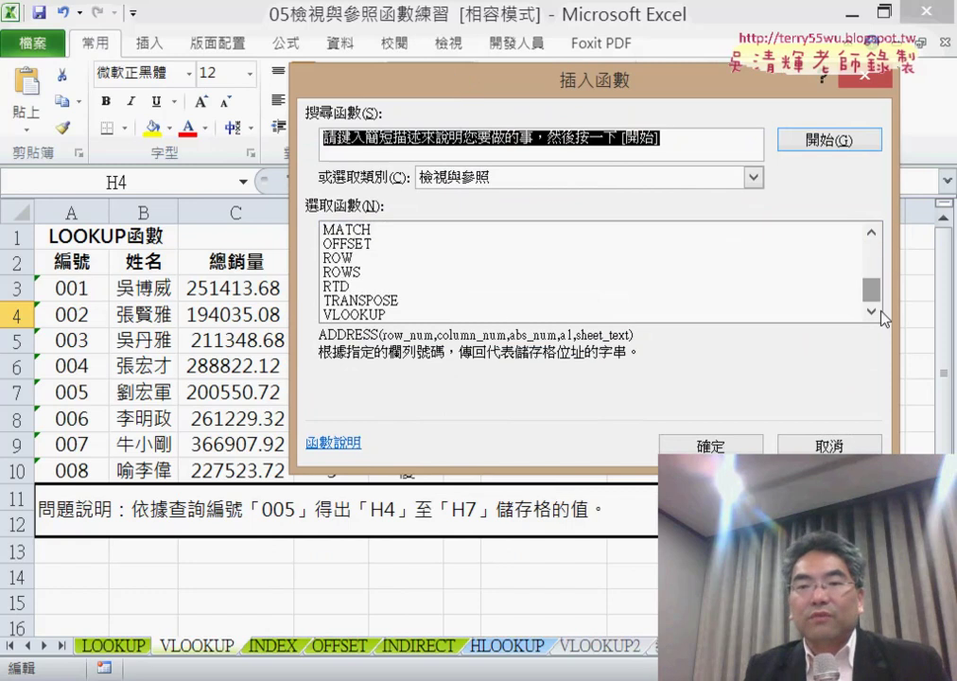
pyautogui.click(475, 315)
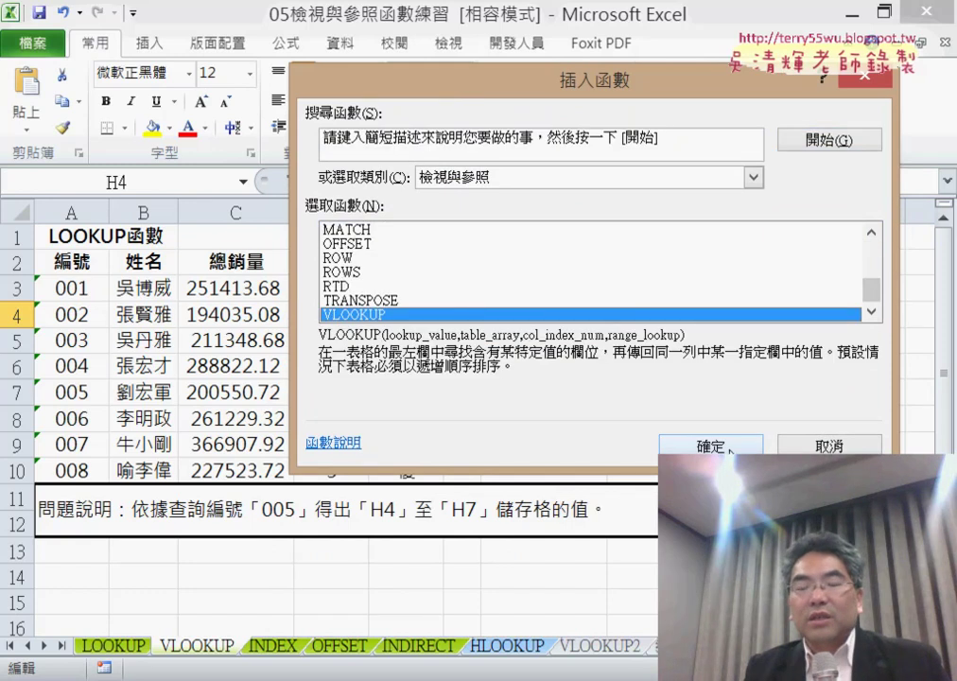
pyautogui.click(710, 446)
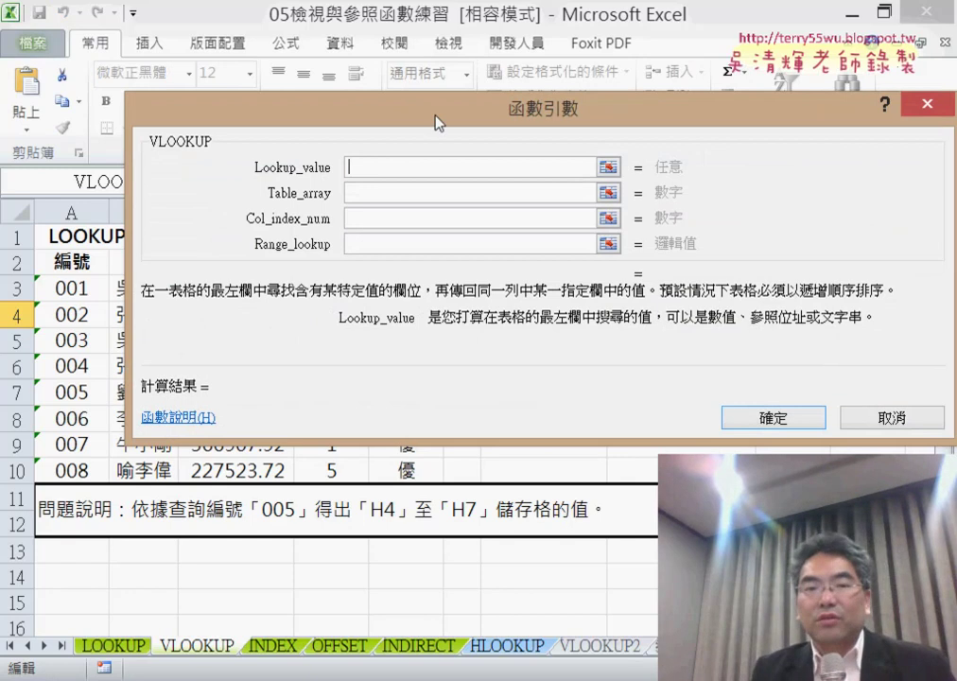
# Step: Set the VLOOKUP lookup value to H3 and the table array to A3:E10
pyautogui.moveTo(437, 122); pyautogui.dragTo(444, 344)
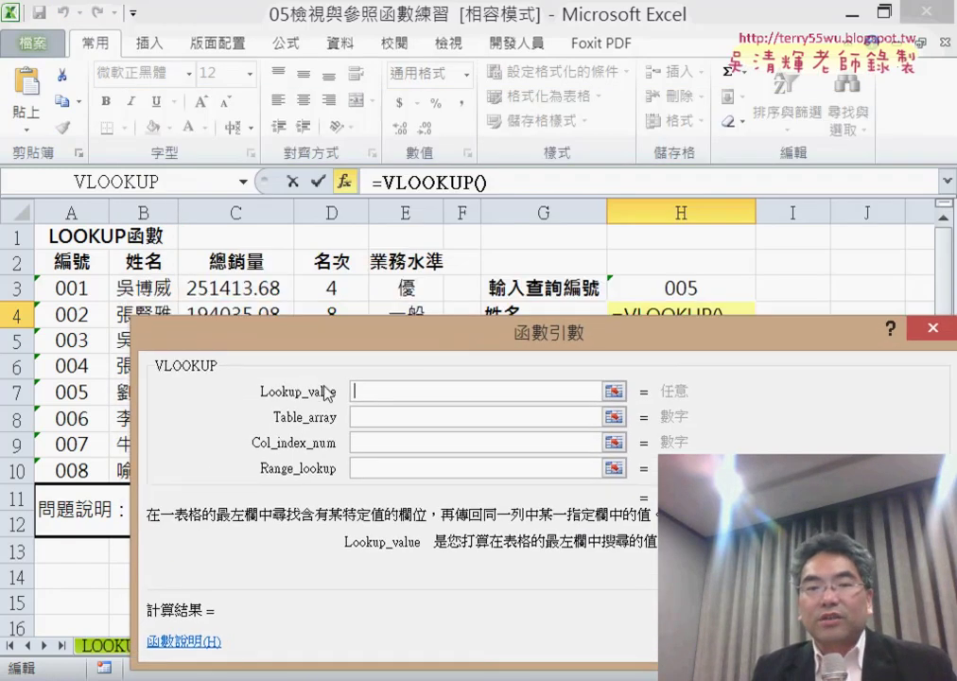
pyautogui.click(683, 285)
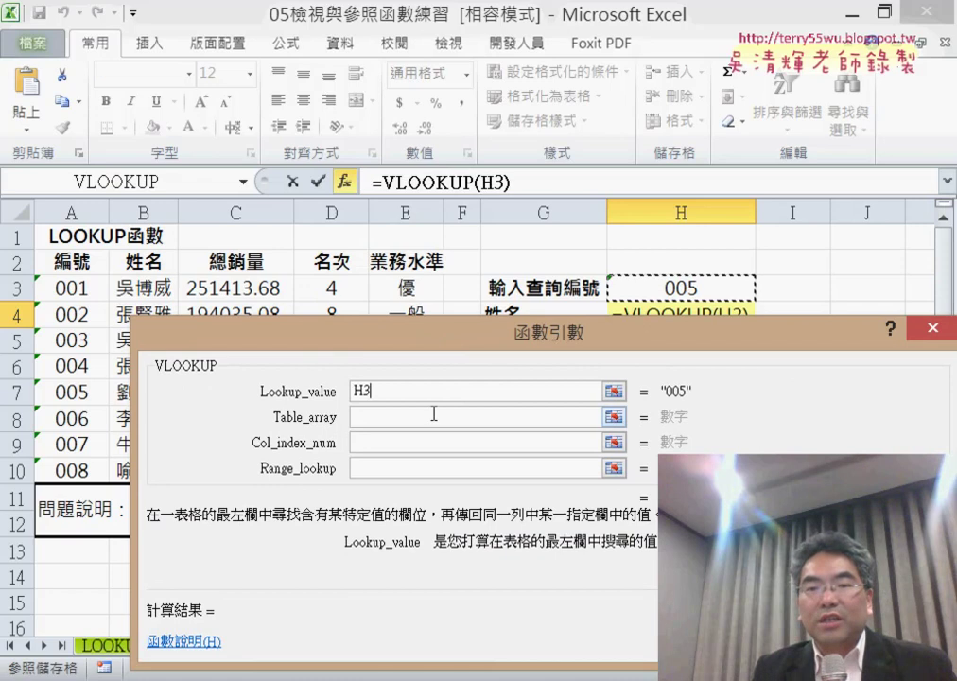
pyautogui.click(383, 415)
pyautogui.moveTo(413, 337); pyautogui.dragTo(610, 184)
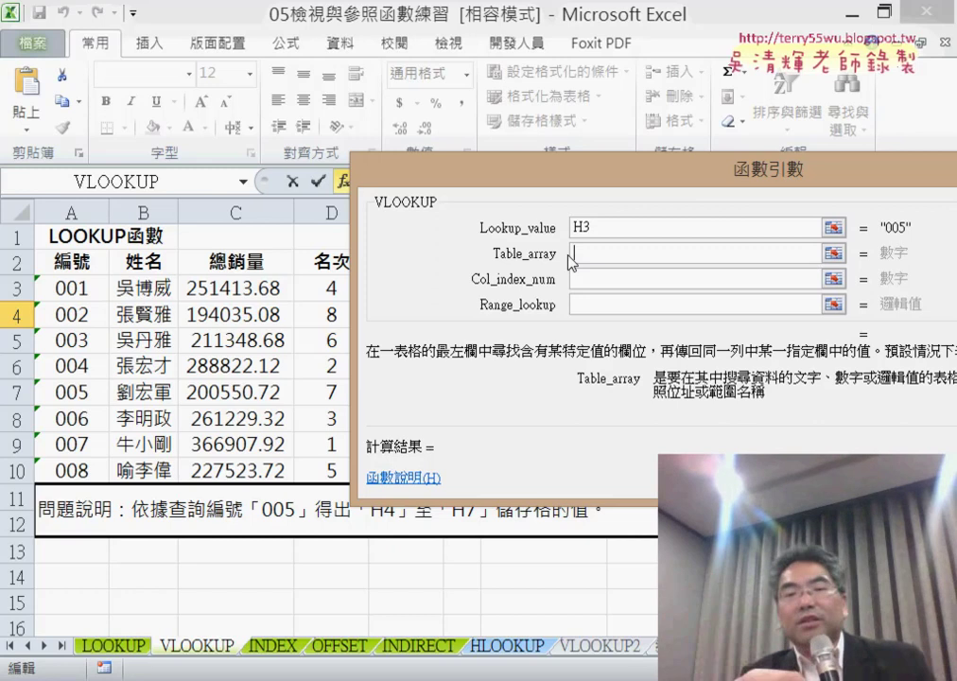
pyautogui.moveTo(608, 176); pyautogui.dragTo(734, 180)
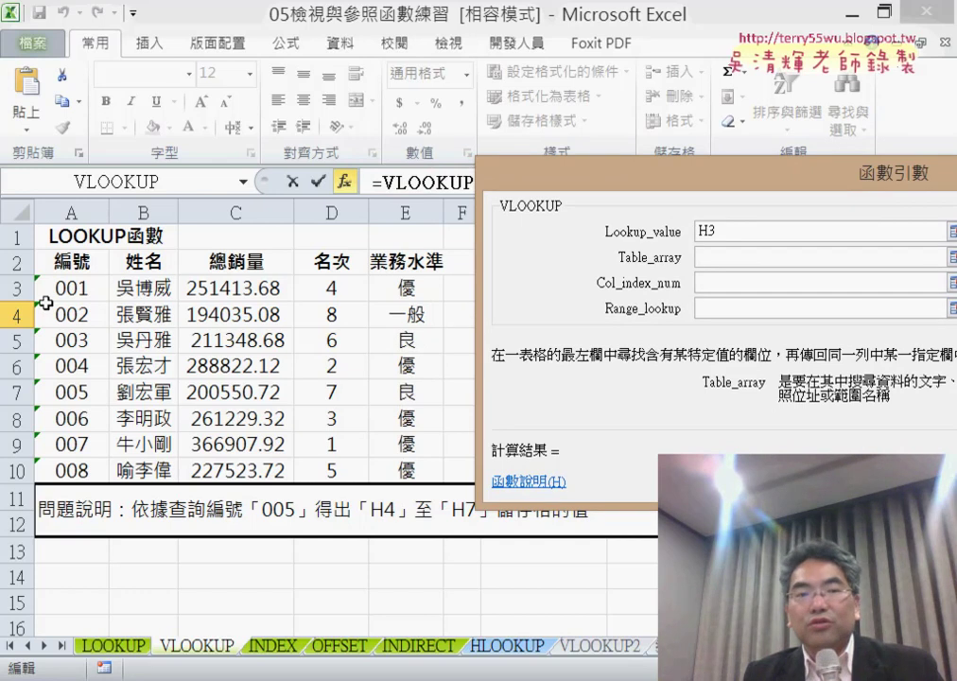
pyautogui.moveTo(47, 289)
pyautogui.mouseDown()
pyautogui.moveTo(180, 308)
pyautogui.moveTo(402, 480)
pyautogui.mouseUp()
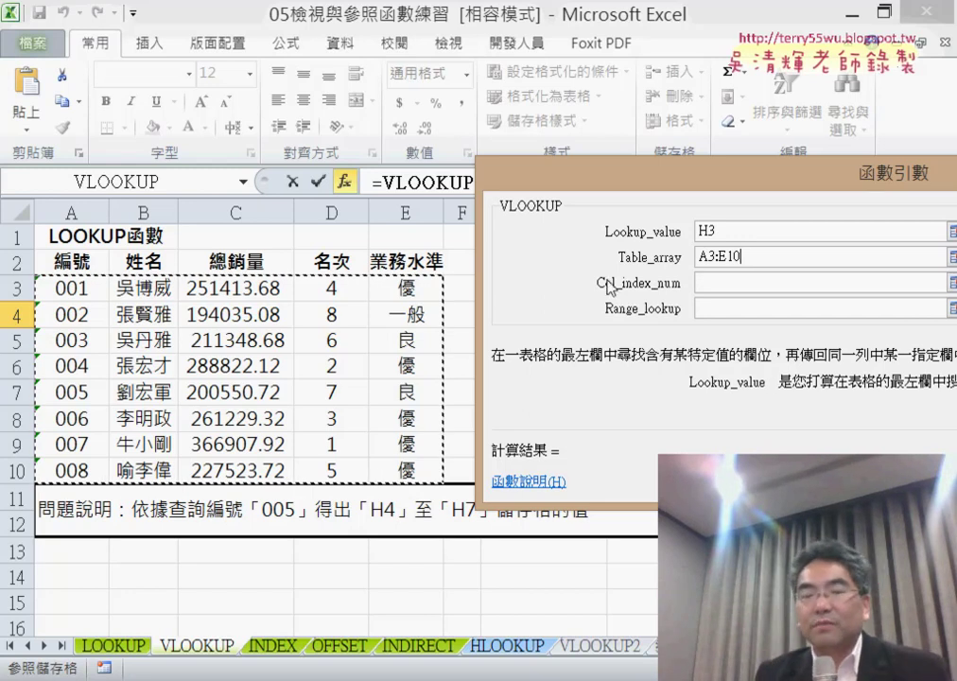
pyautogui.click(715, 281)
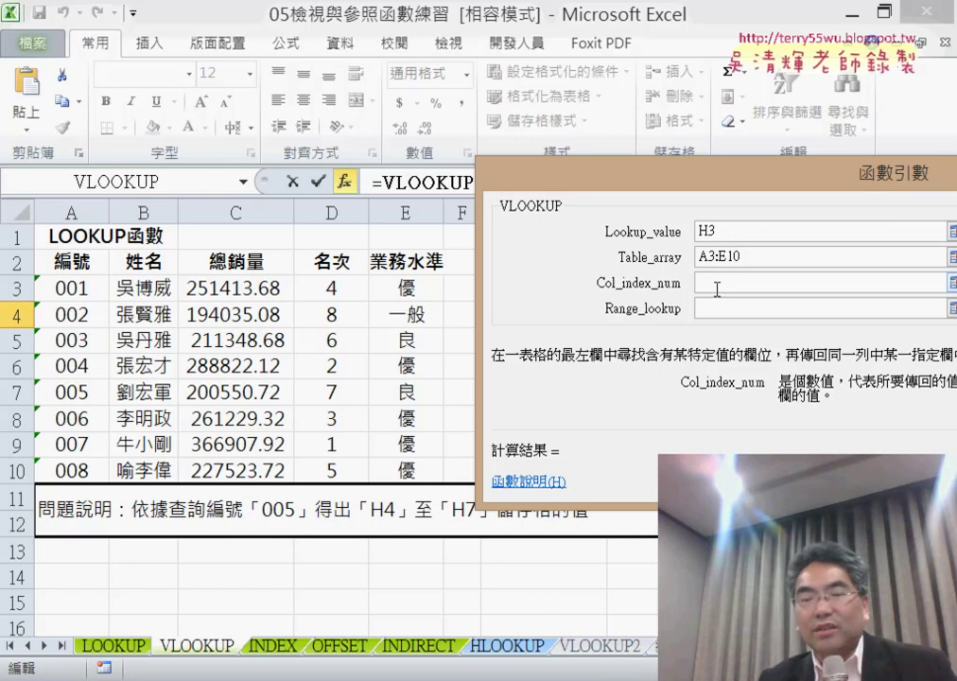
pyautogui.moveTo(693, 192); pyautogui.dragTo(536, 390)
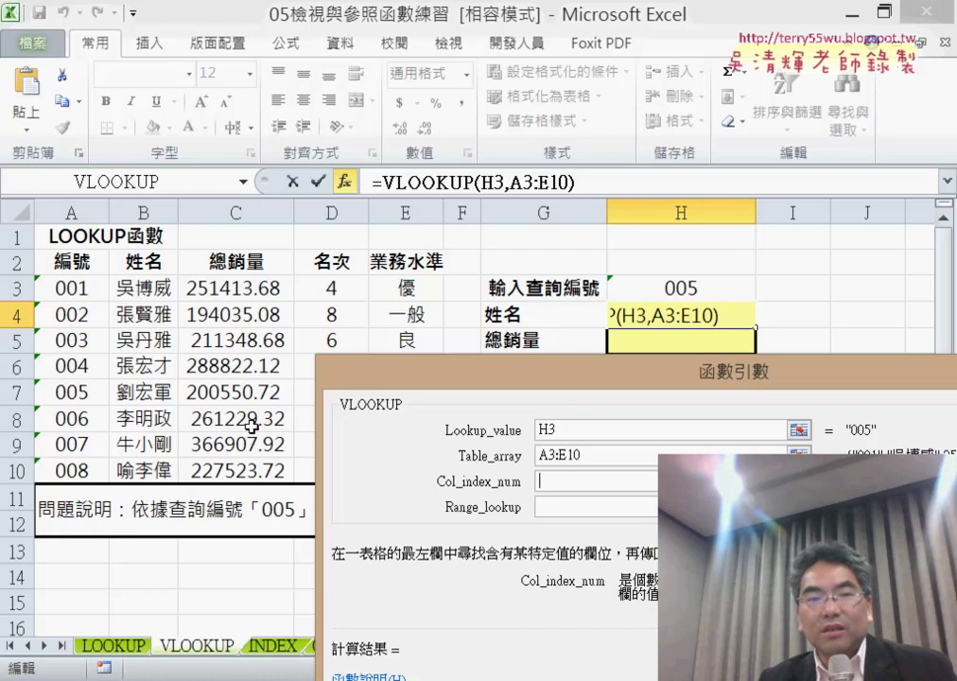
# Step: Enter column index 2 and range lookup 0, completing =VLOOKUP(H3,A3:E10,2,0) in H4
pyautogui.write('ˊ')
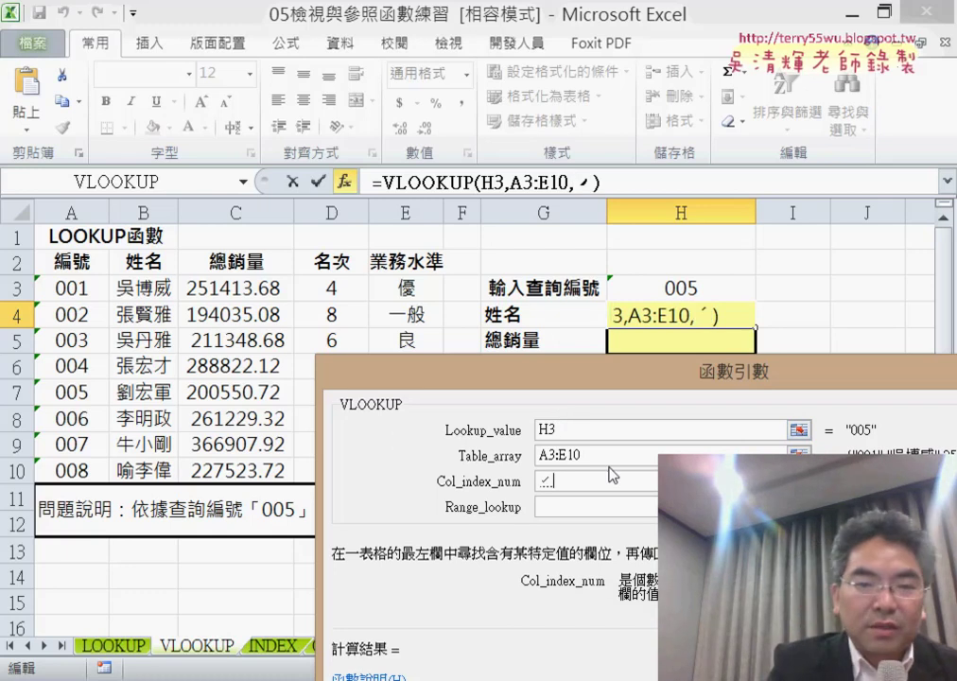
pyautogui.press('BackSpace')
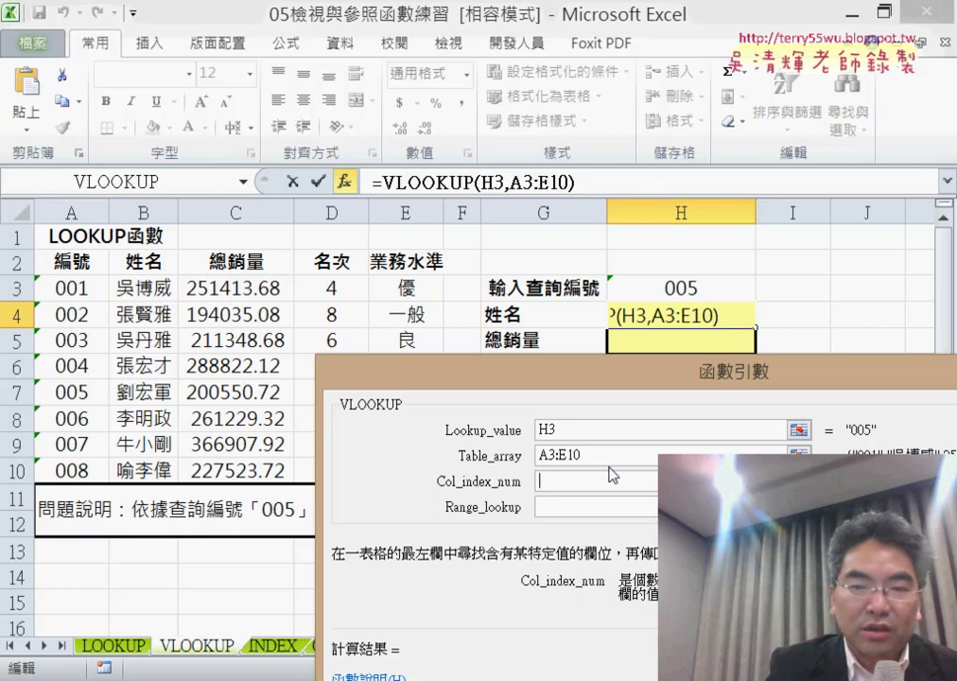
pyautogui.write('2')
pyautogui.press('Tab')
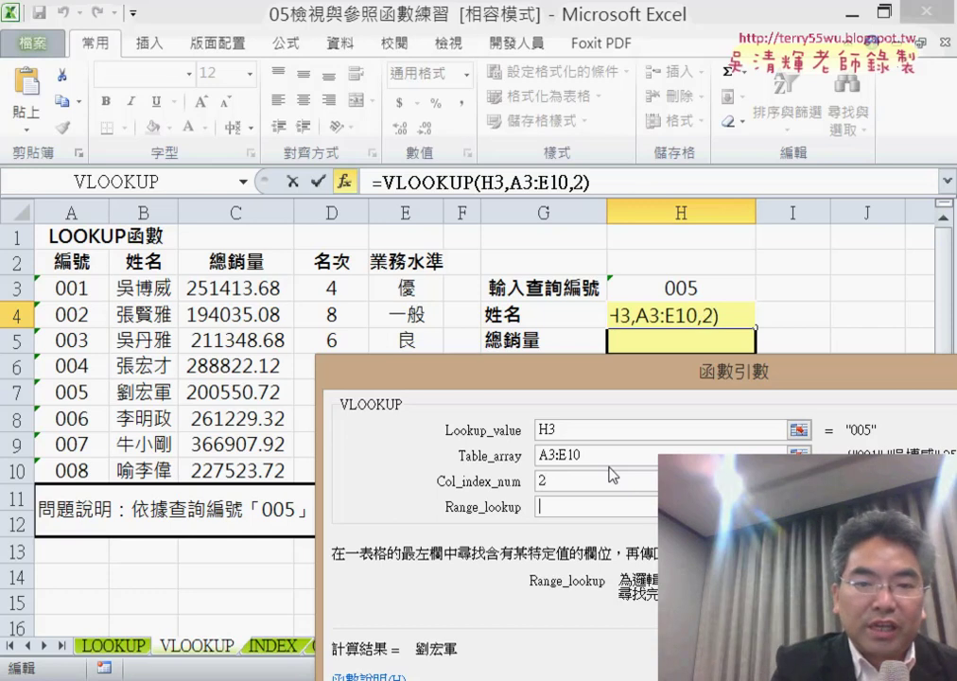
pyautogui.write('0')
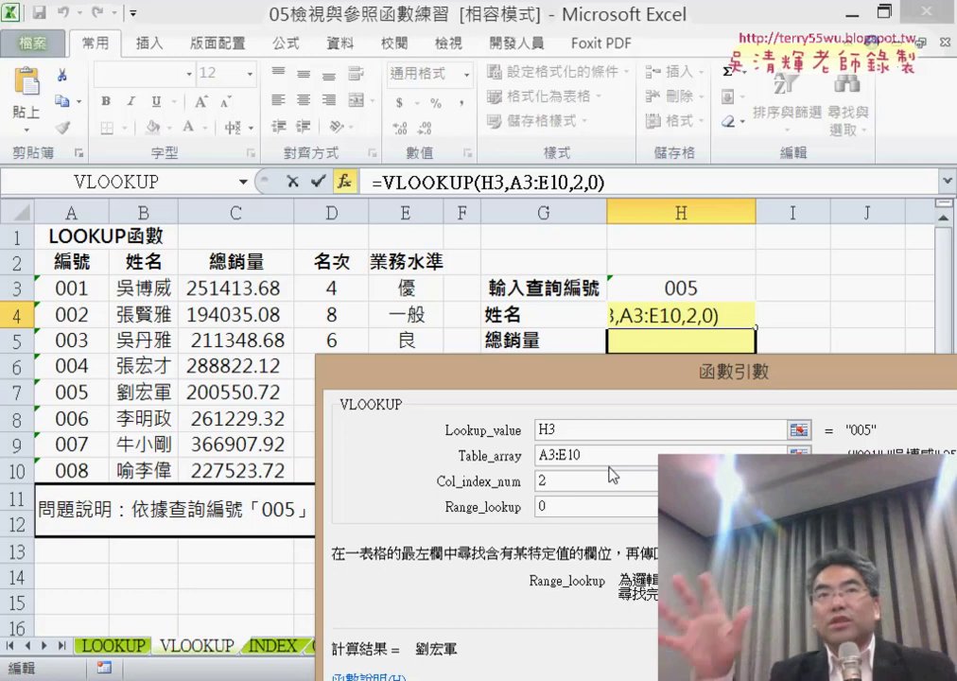
pyautogui.press('BackSpace')
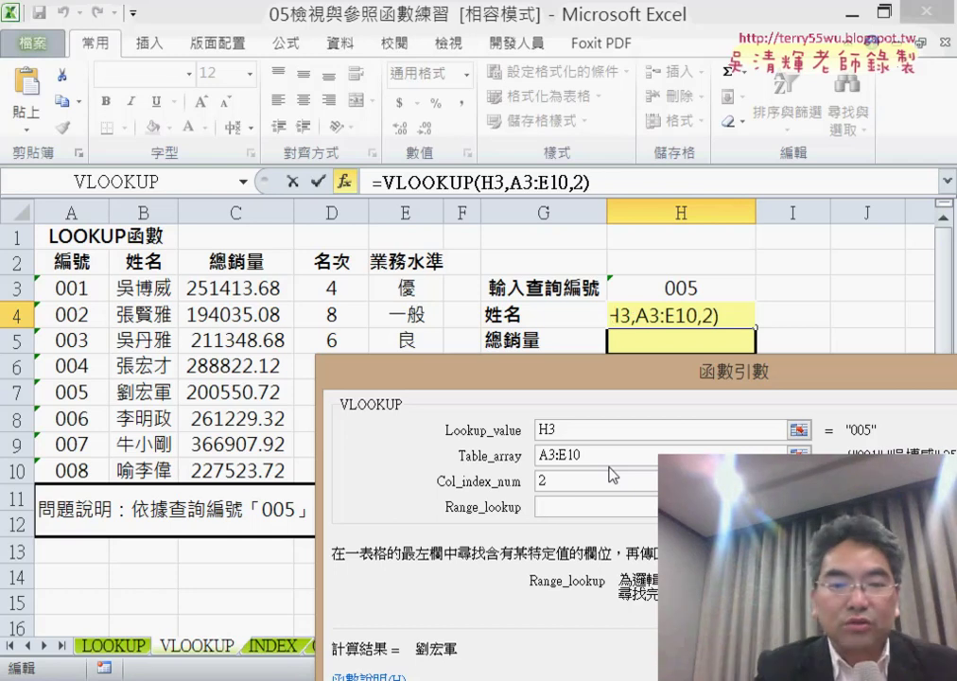
pyautogui.write('1')
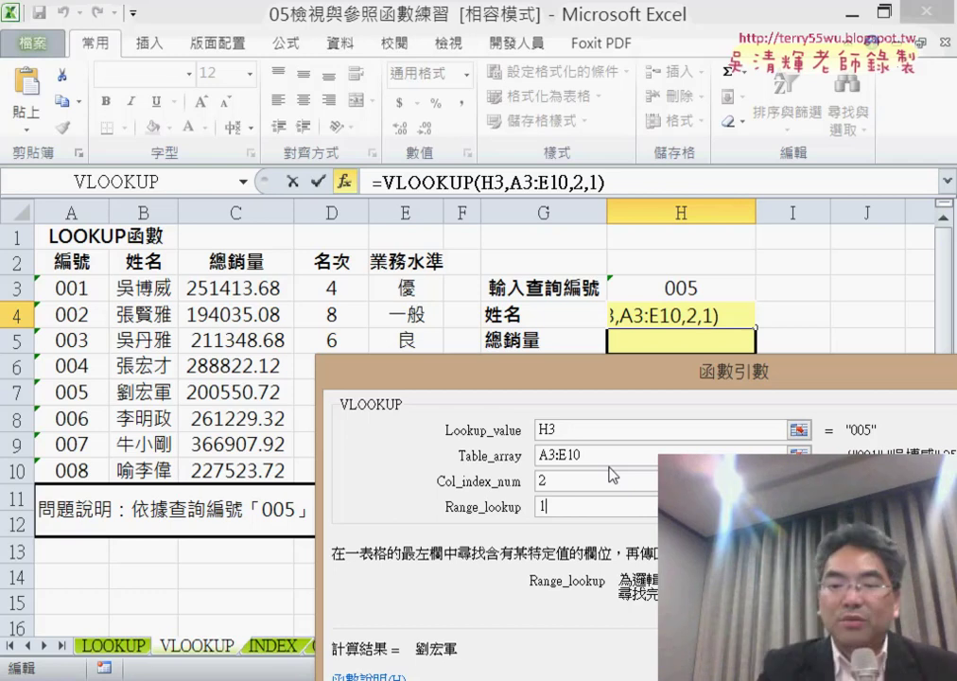
pyautogui.press('BackSpace')
pyautogui.write('0')
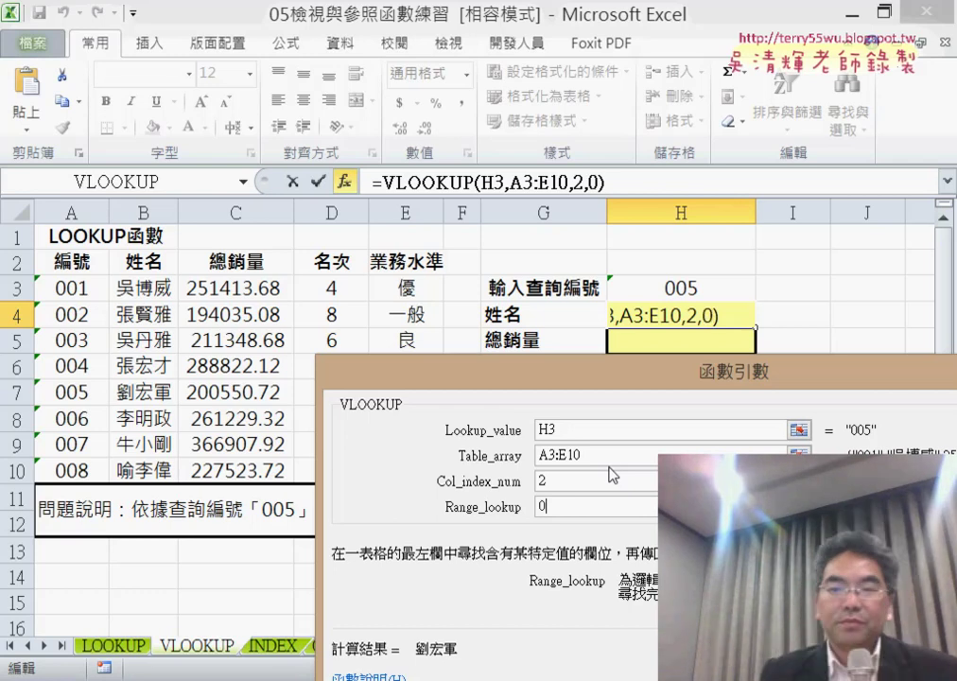
pyautogui.moveTo(616, 388)
pyautogui.mouseDown()
pyautogui.moveTo(509, 318)
pyautogui.moveTo(443, 305)
pyautogui.mouseUp()
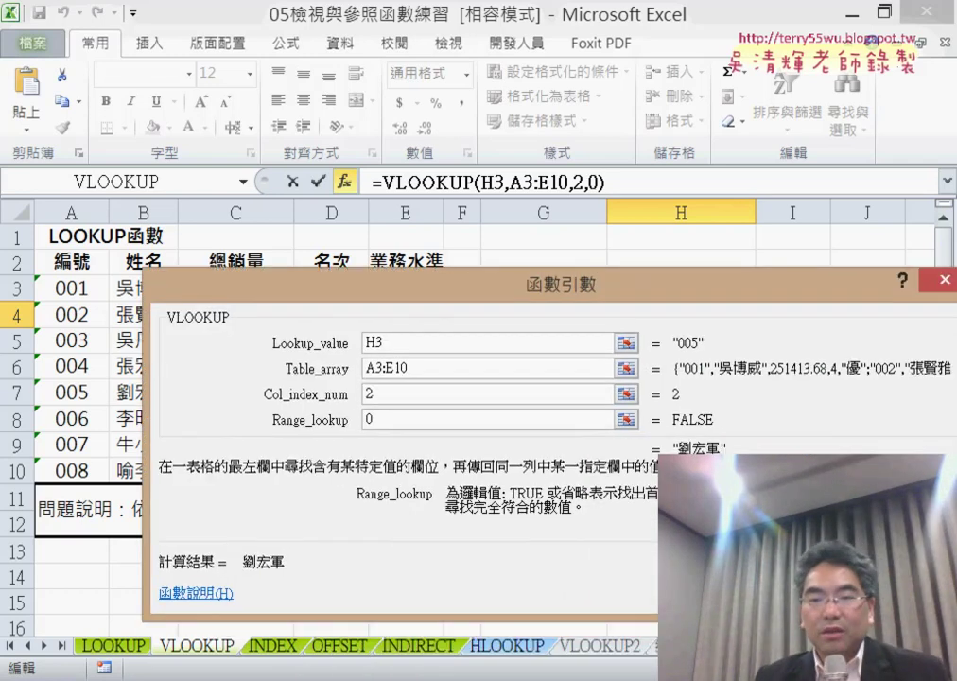
pyautogui.press('Return')
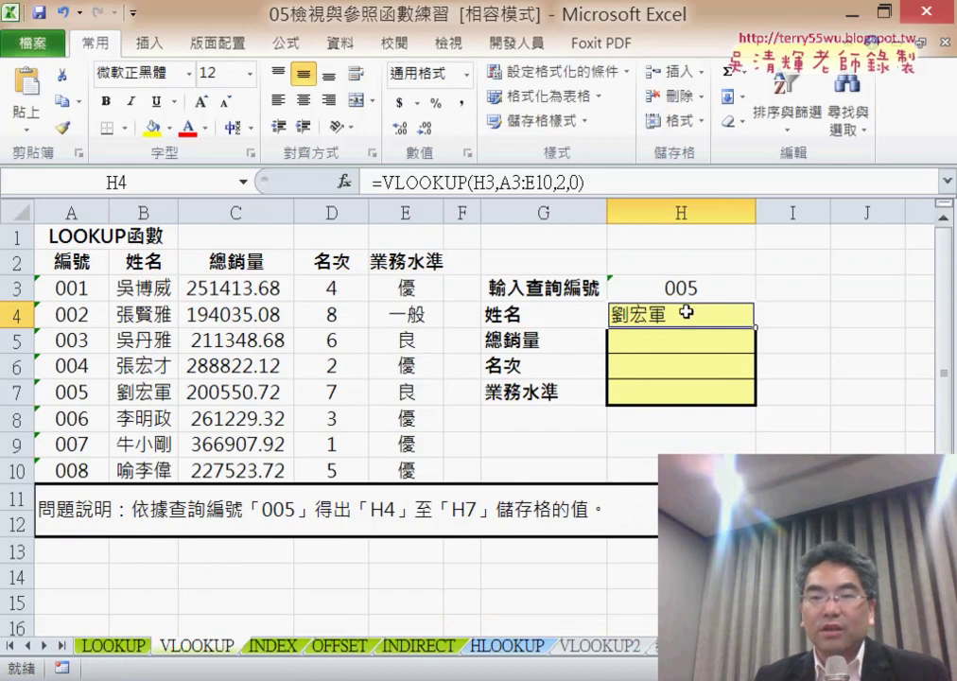
# Step: Centre the name in H4 and change the lookup ID in H3 to 009
pyautogui.click(303, 99)
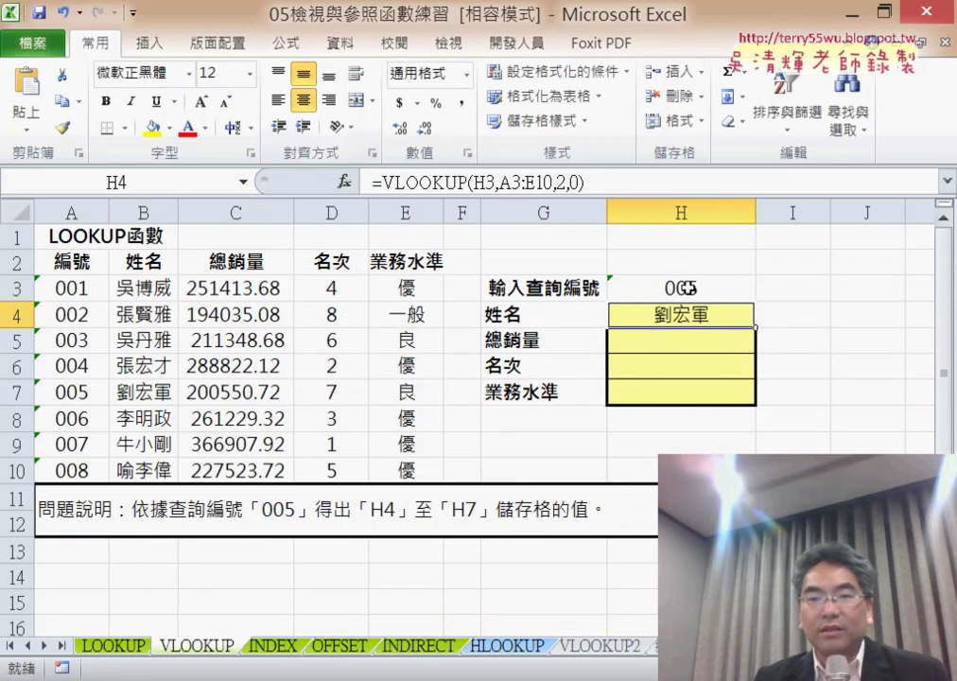
pyautogui.click(723, 295)
pyautogui.doubleClick(704, 286)
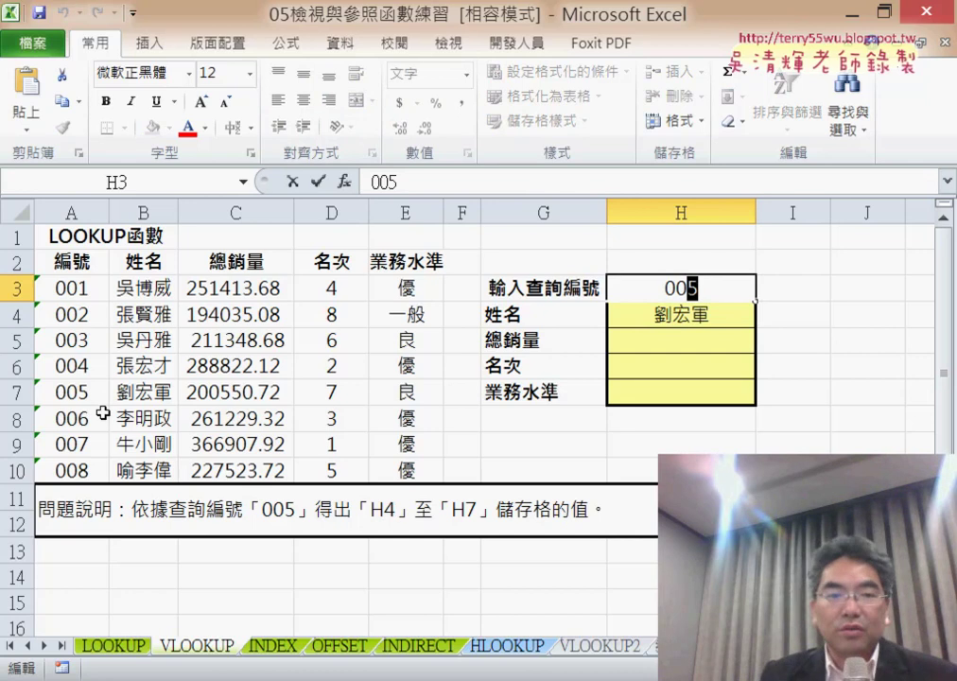
pyautogui.write('9')
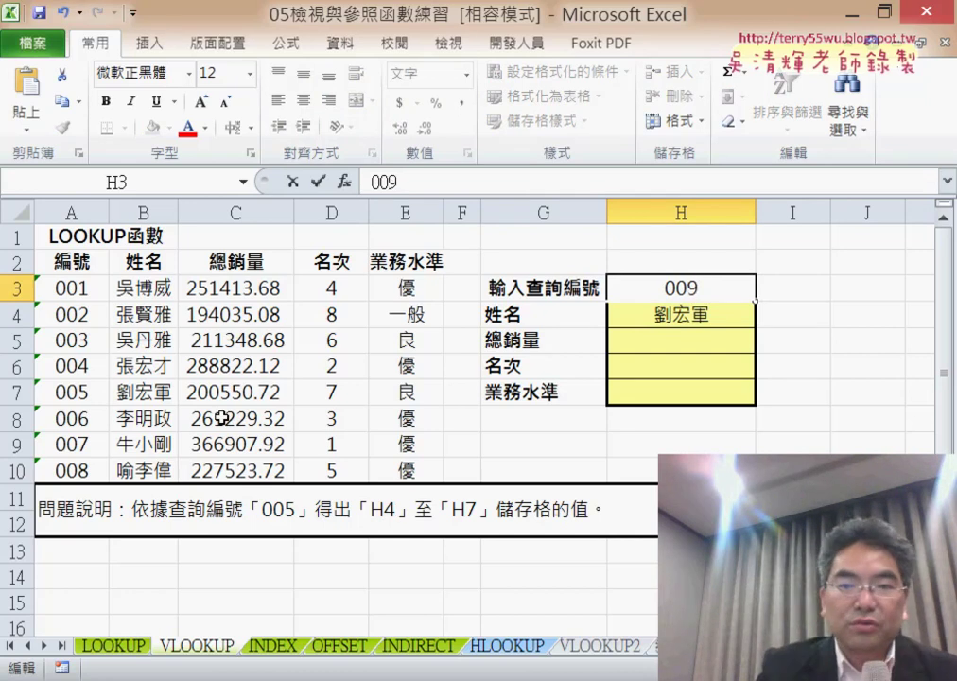
pyautogui.press('Return')
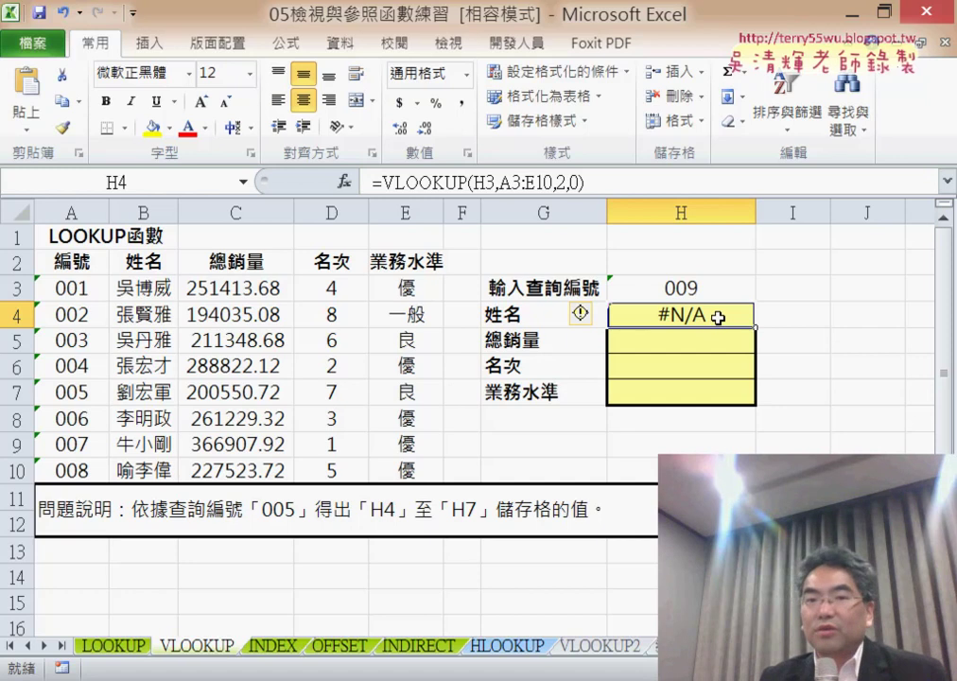
# Step: Change H4's match type to TRUE, making it =VLOOKUP(H3,A3:E10,2,TRUE)
pyautogui.doubleClick(573, 182)
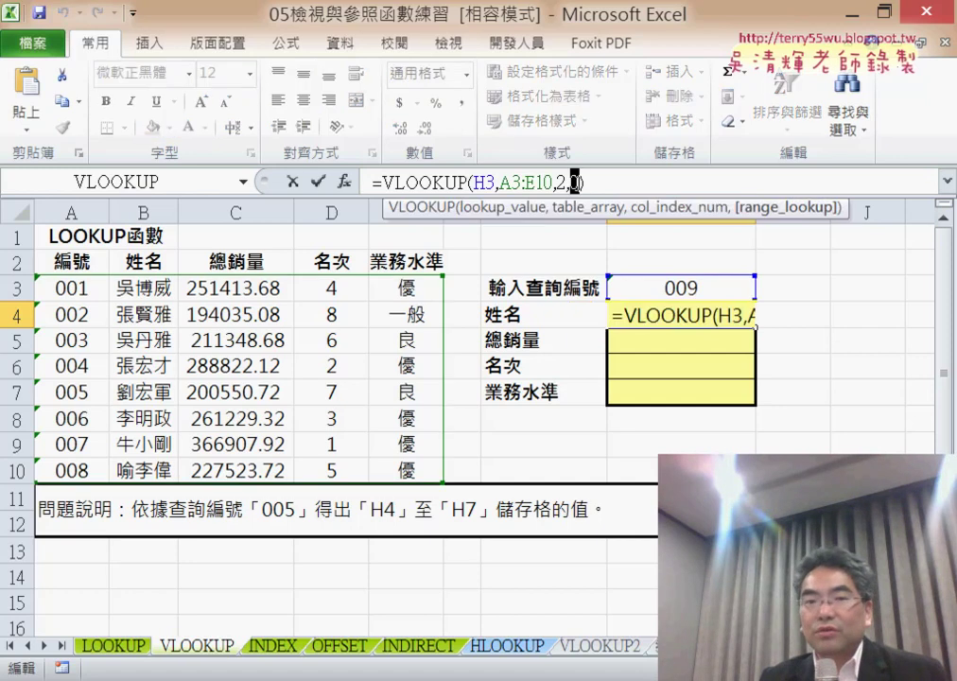
pyautogui.write('1')
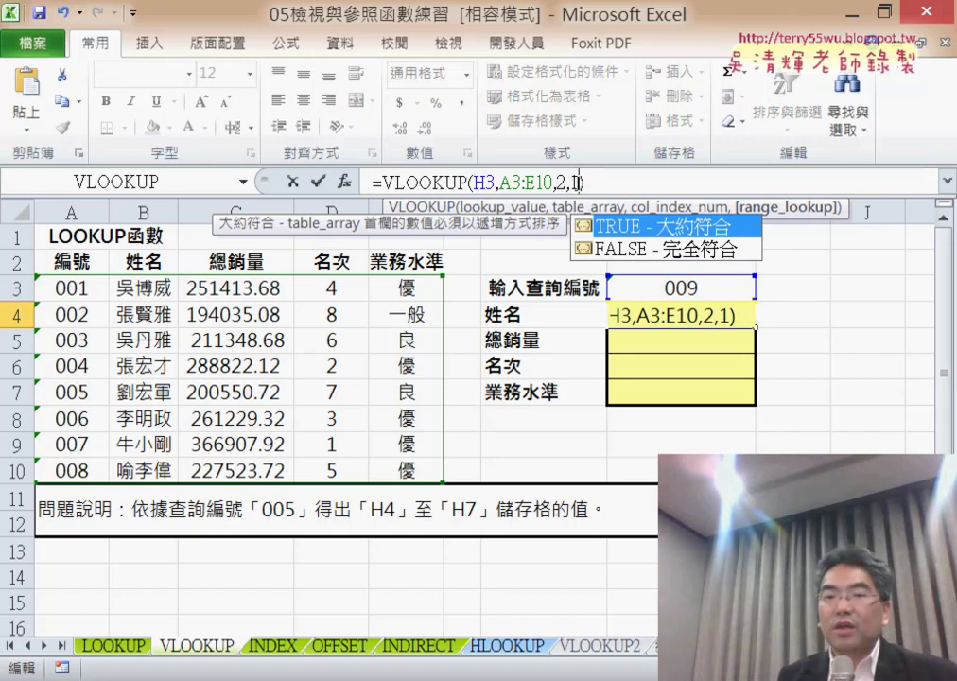
pyautogui.doubleClick(704, 230)
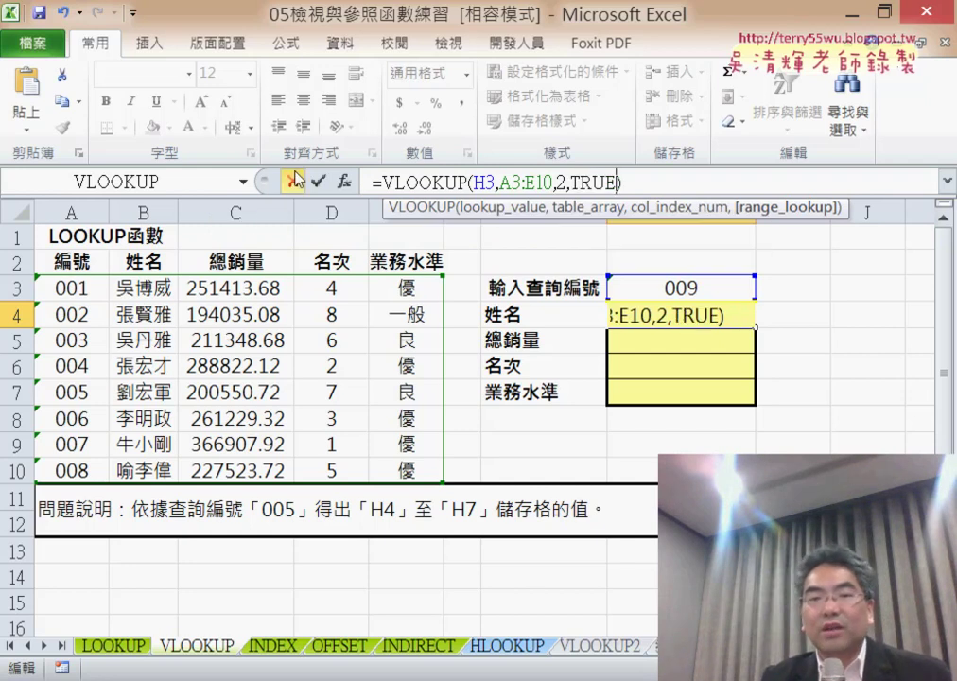
pyautogui.click(318, 181)
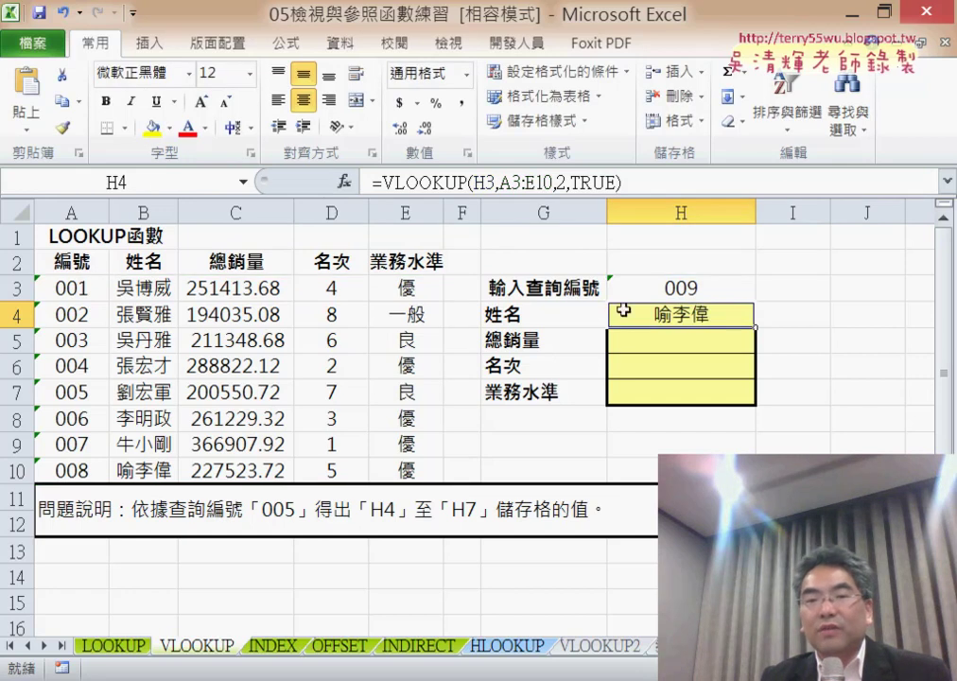
pyautogui.click(696, 288)
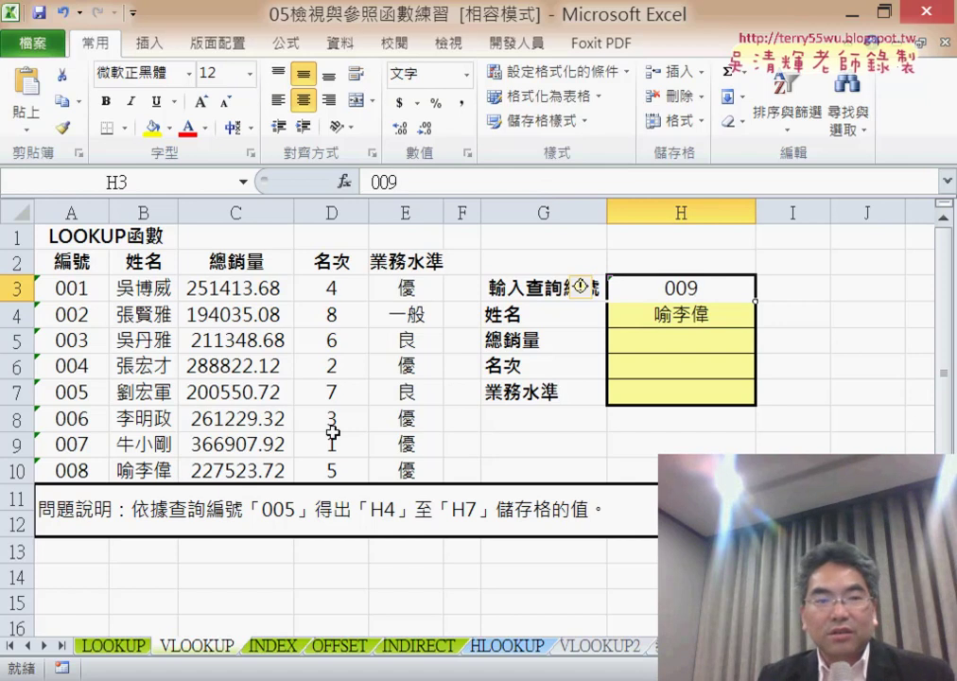
# Step: Reopen H4's VLOOKUP arguments and change Range_lookup from TRUE to 0
pyautogui.click(719, 320)
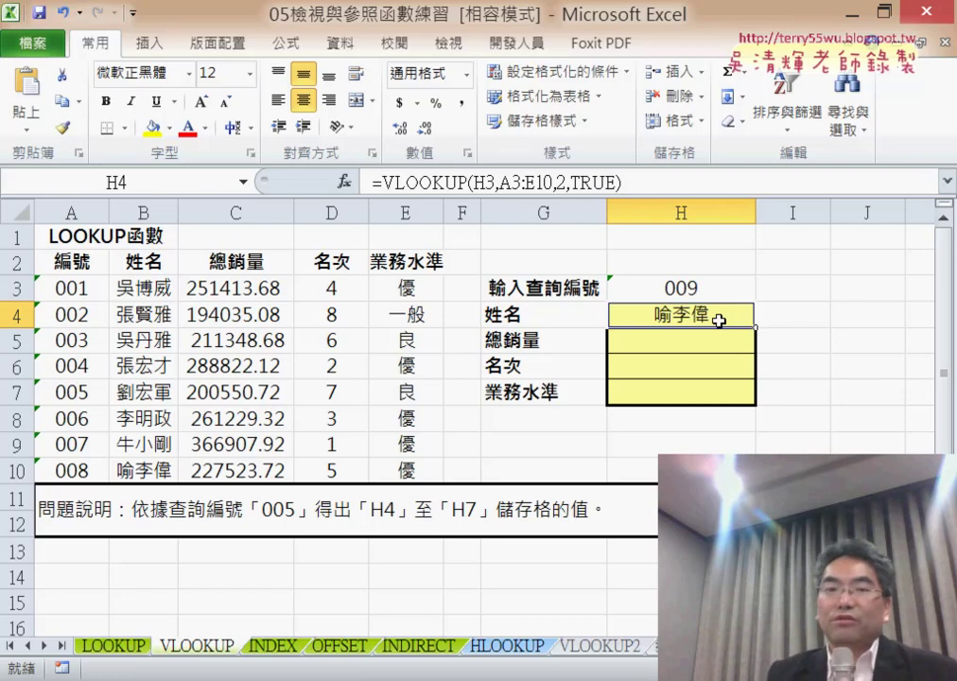
pyautogui.click(662, 286)
pyautogui.press('Down')
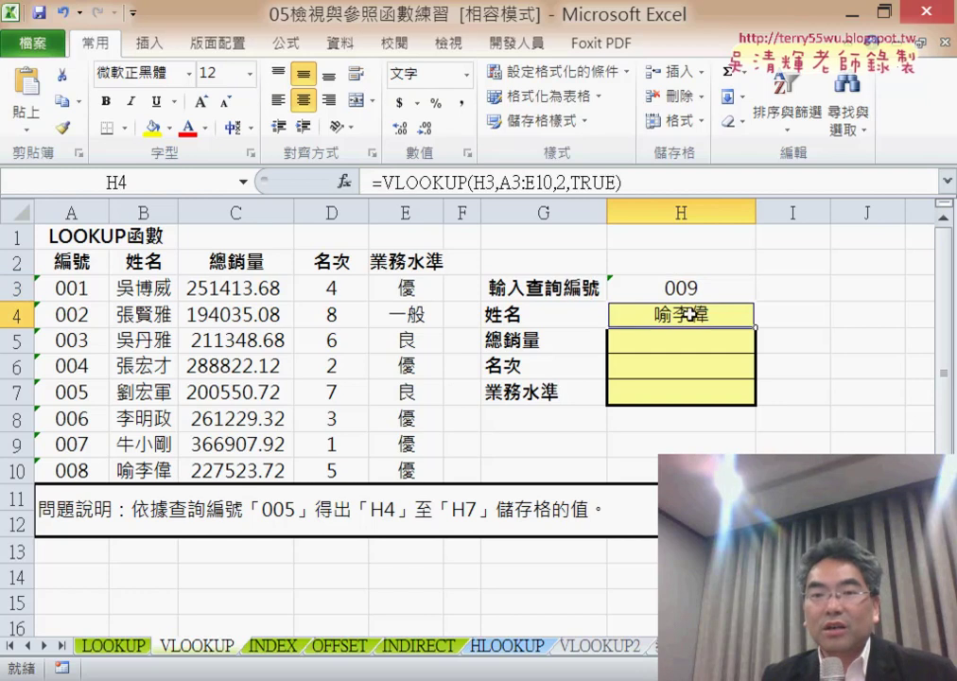
pyautogui.click(380, 181)
pyautogui.click(345, 183)
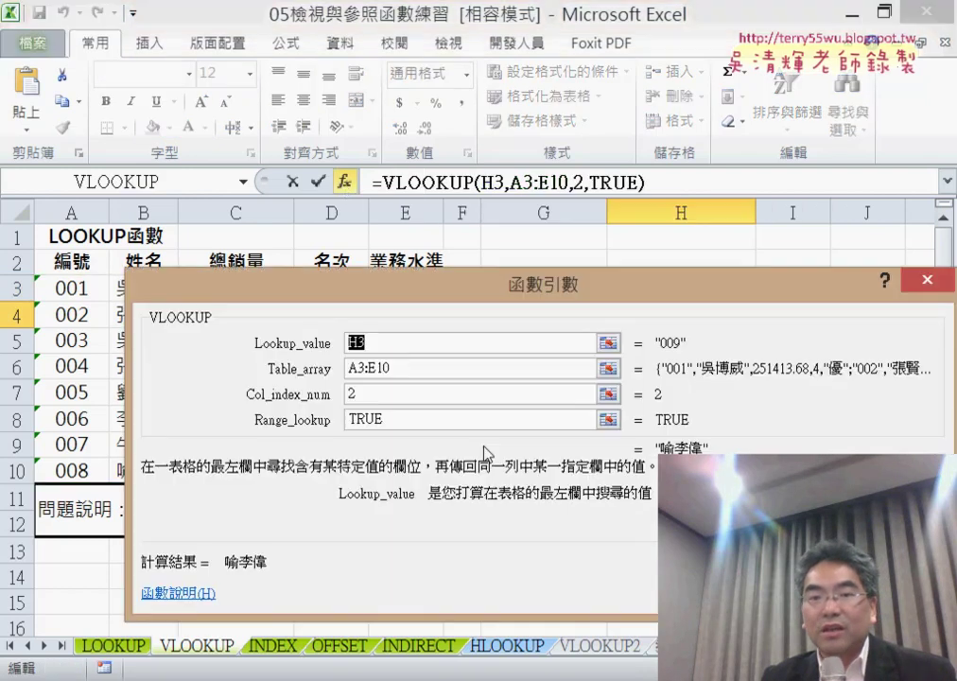
pyautogui.click(384, 418)
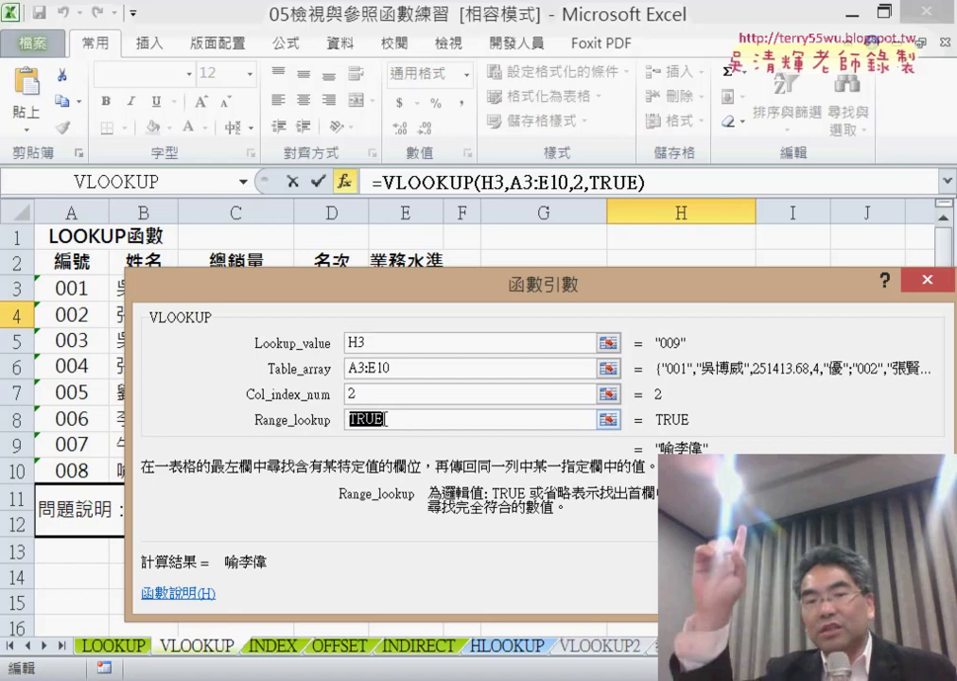
pyautogui.write('0')
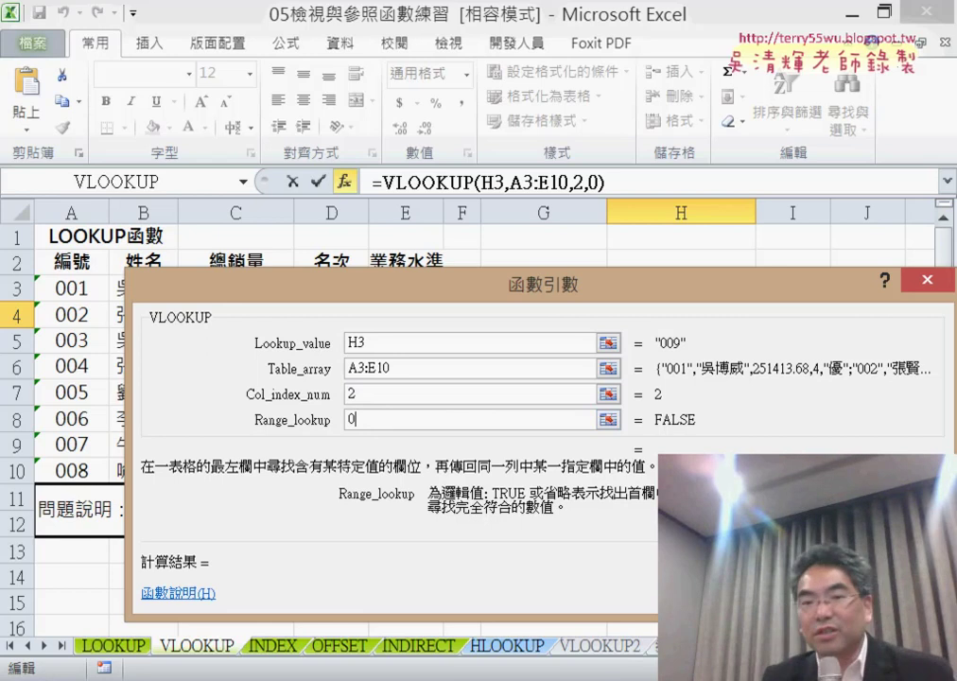
# Step: Commit H4's exact-match VLOOKUP and change the H3 ID from 009 back to 005
pyautogui.press('Return')
pyautogui.doubleClick(716, 285)
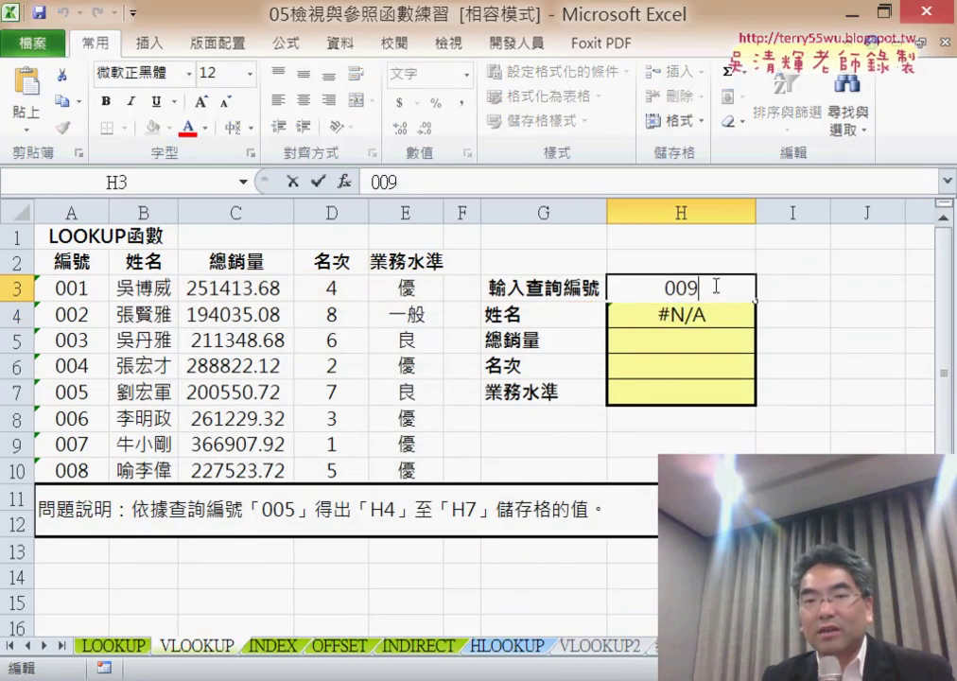
pyautogui.moveTo(716, 286); pyautogui.dragTo(695, 286)
pyautogui.write('5')
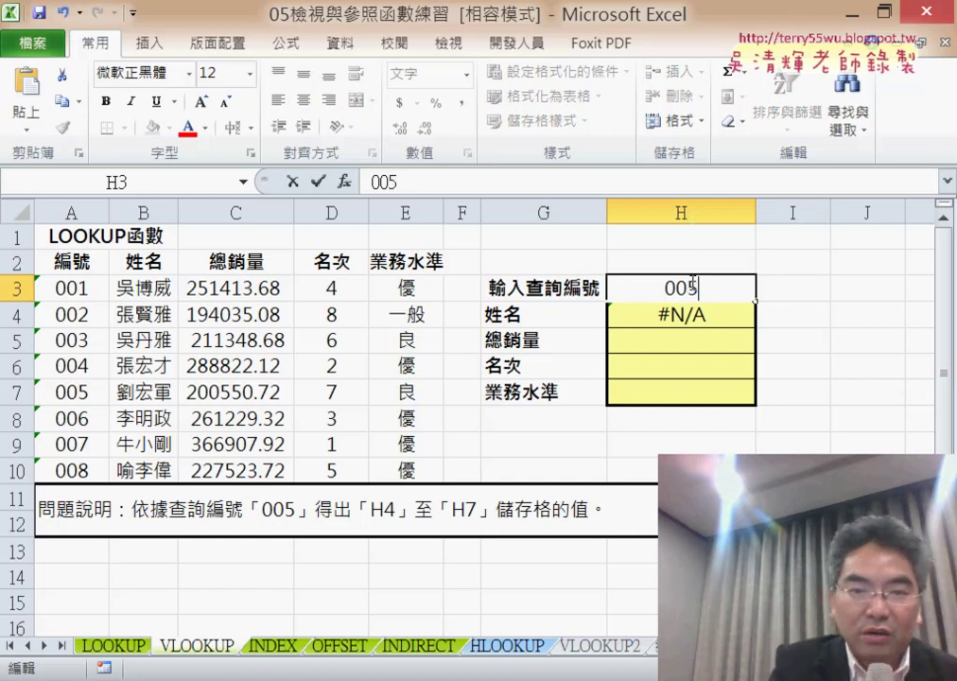
pyautogui.press('Return')
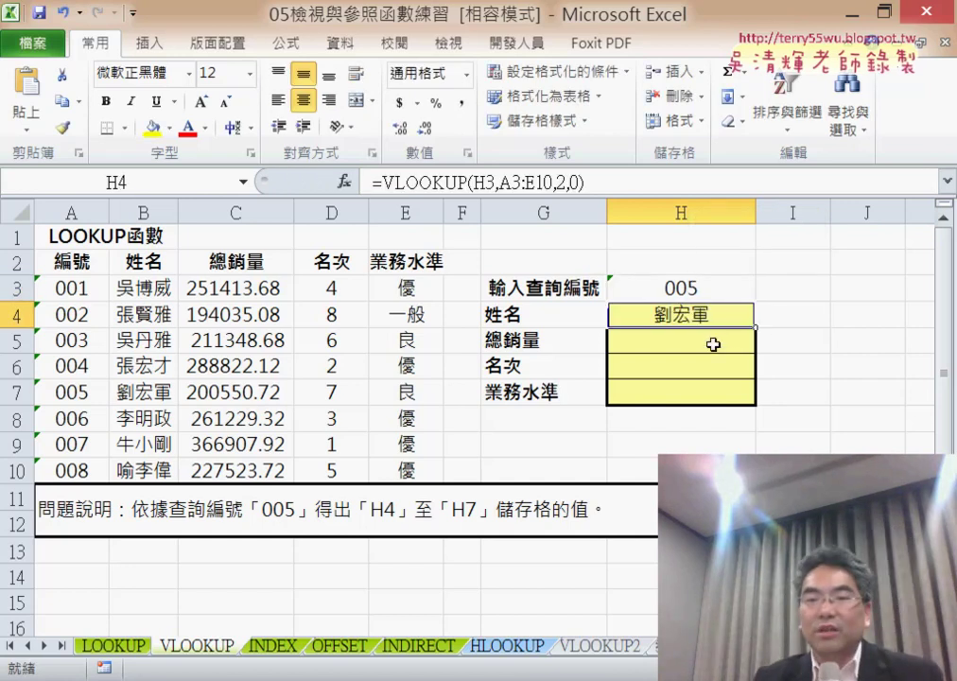
pyautogui.moveTo(713, 326); pyautogui.dragTo(704, 401)
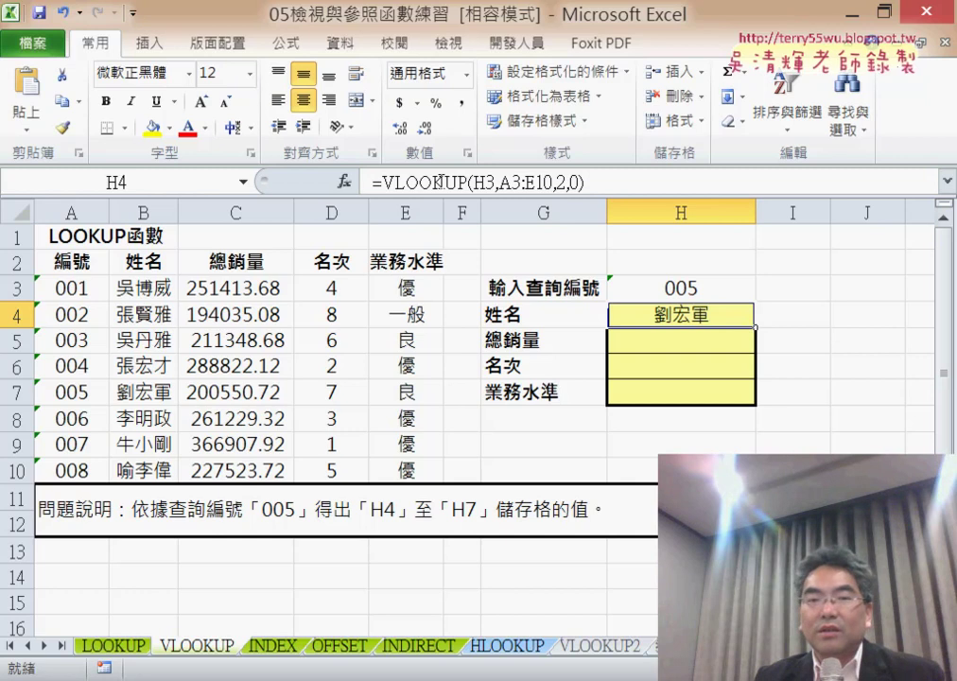
# Step: Copy the VLOOKUP formula text from H4's formula bar
pyautogui.click(433, 183)
pyautogui.moveTo(623, 183); pyautogui.dragTo(371, 183)
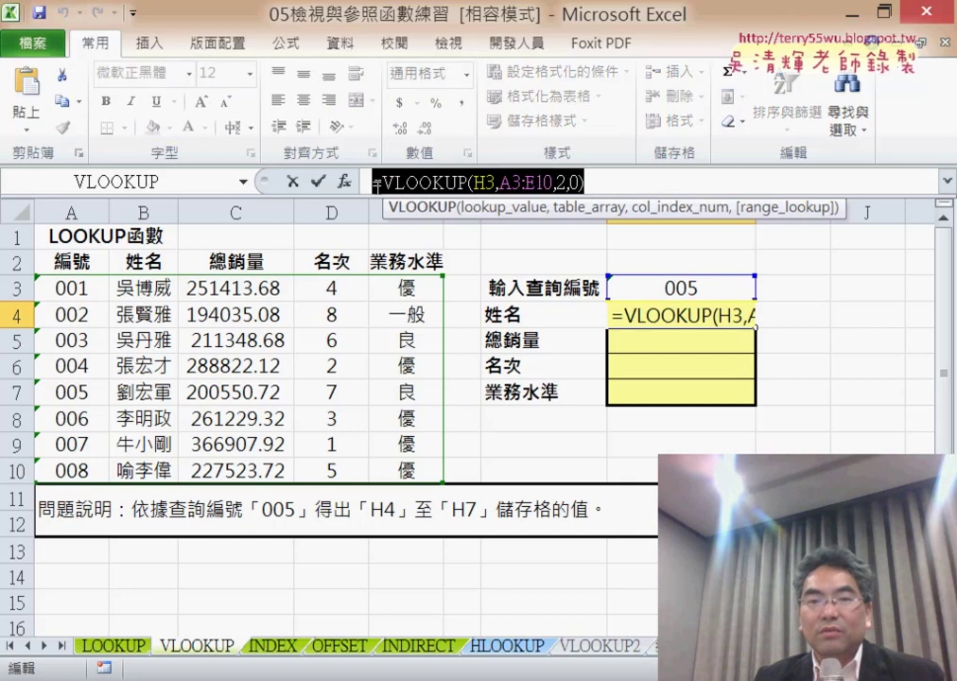
pyautogui.rightClick(418, 184)
pyautogui.click(441, 220)
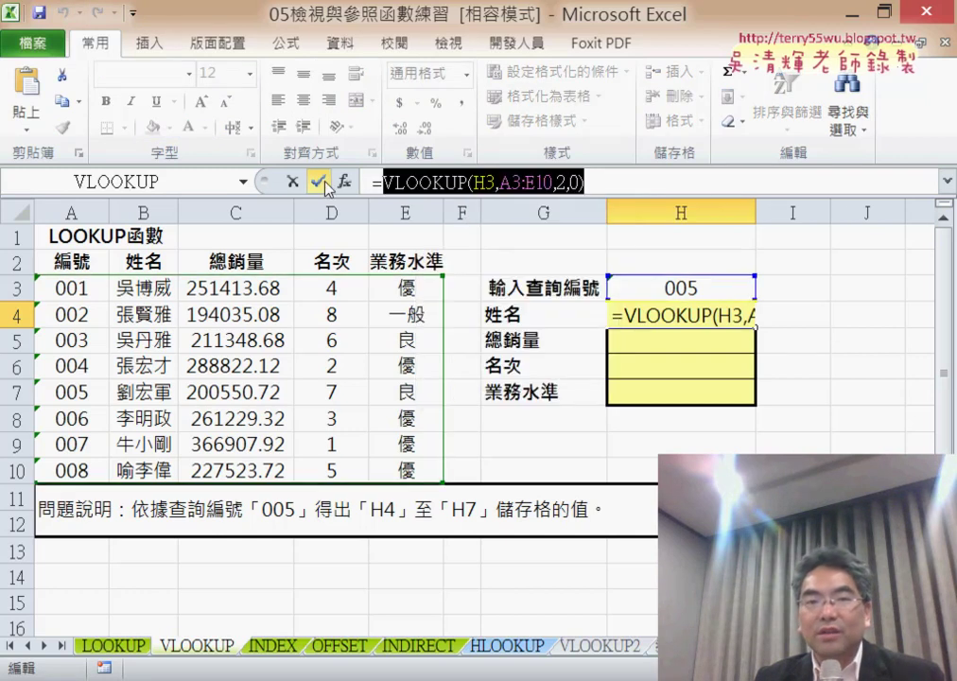
pyautogui.click(318, 181)
# Step: Paste it into H5 as =VLOOKUP(H3,A3:E10,3,0), showing total sales 200550.72
pyautogui.click(657, 336)
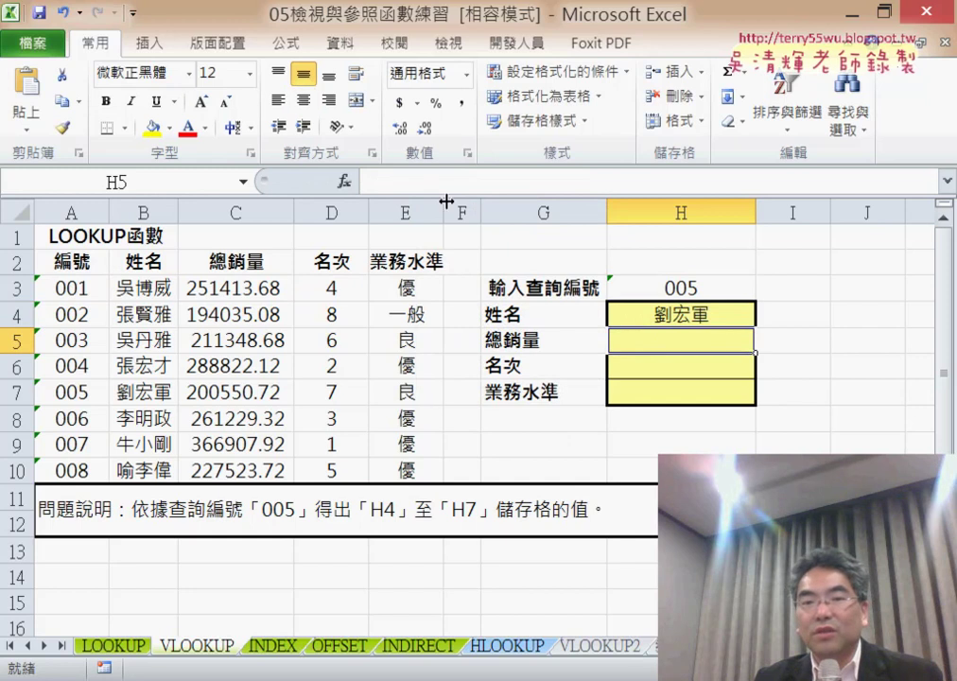
pyautogui.rightClick(416, 183)
pyautogui.click(461, 273)
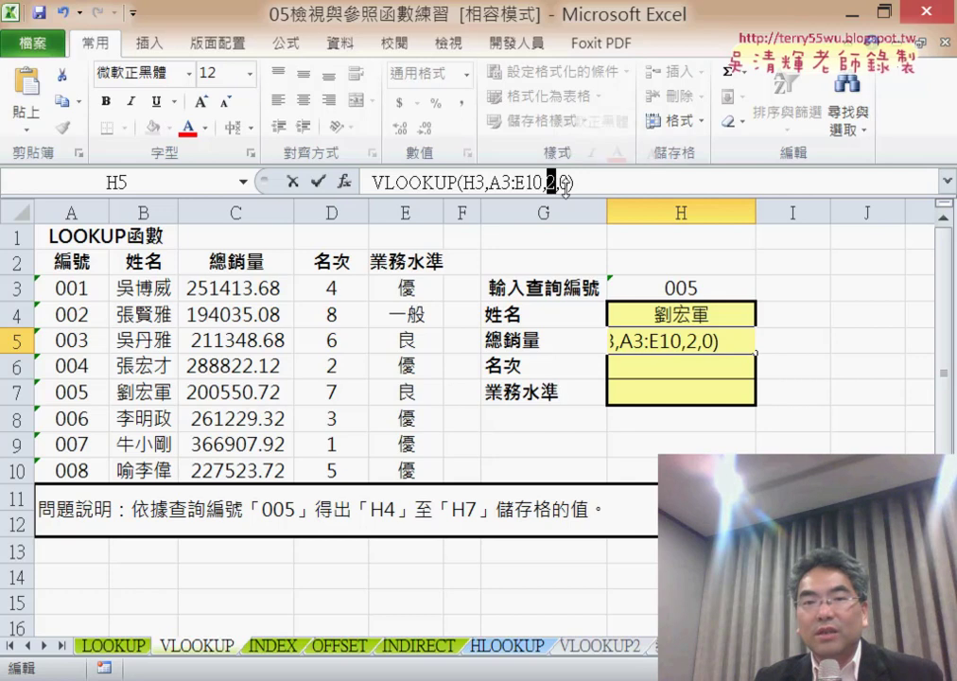
pyautogui.write('3')
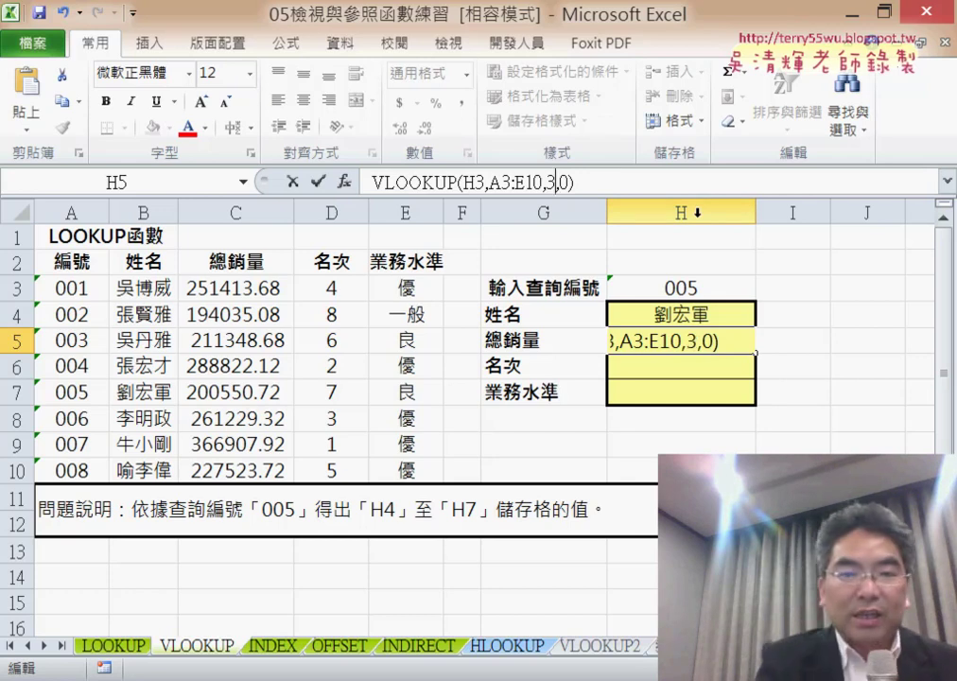
pyautogui.click(318, 184)
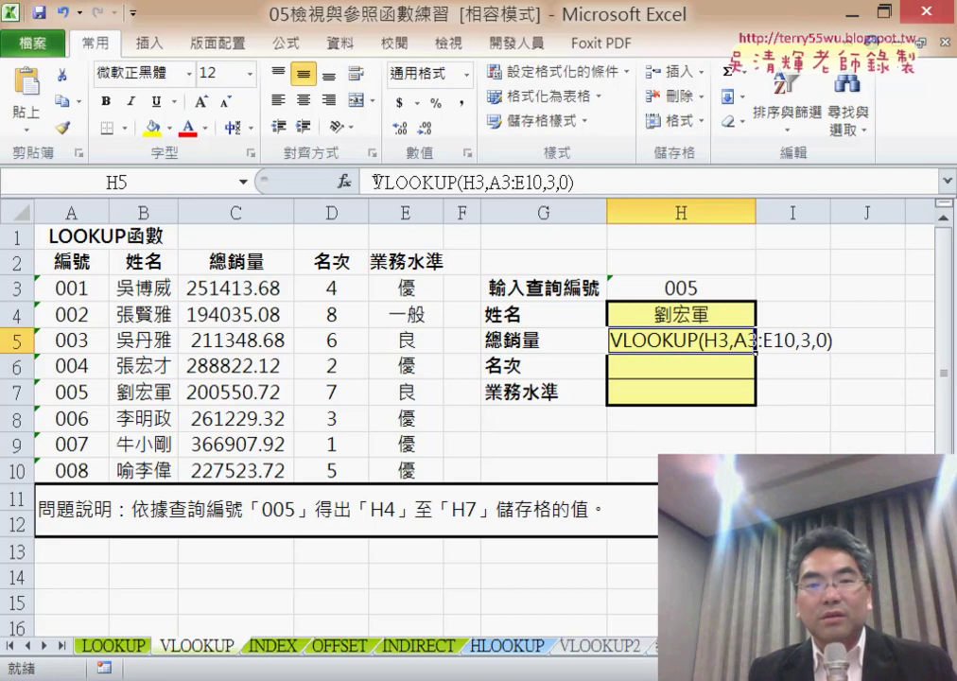
pyautogui.click(374, 181)
pyautogui.write('=')
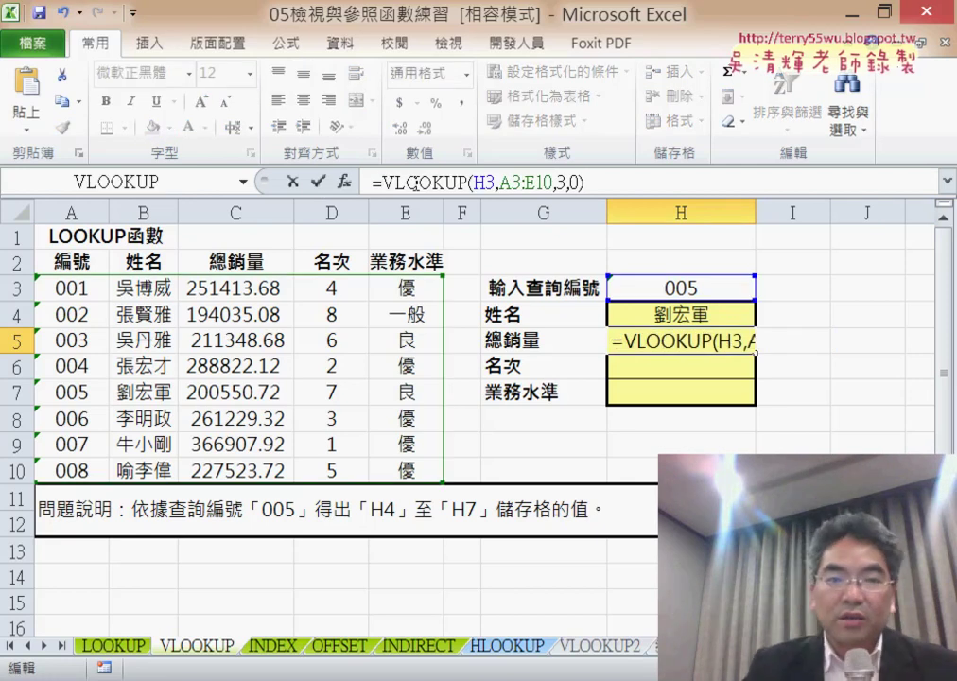
pyautogui.click(318, 181)
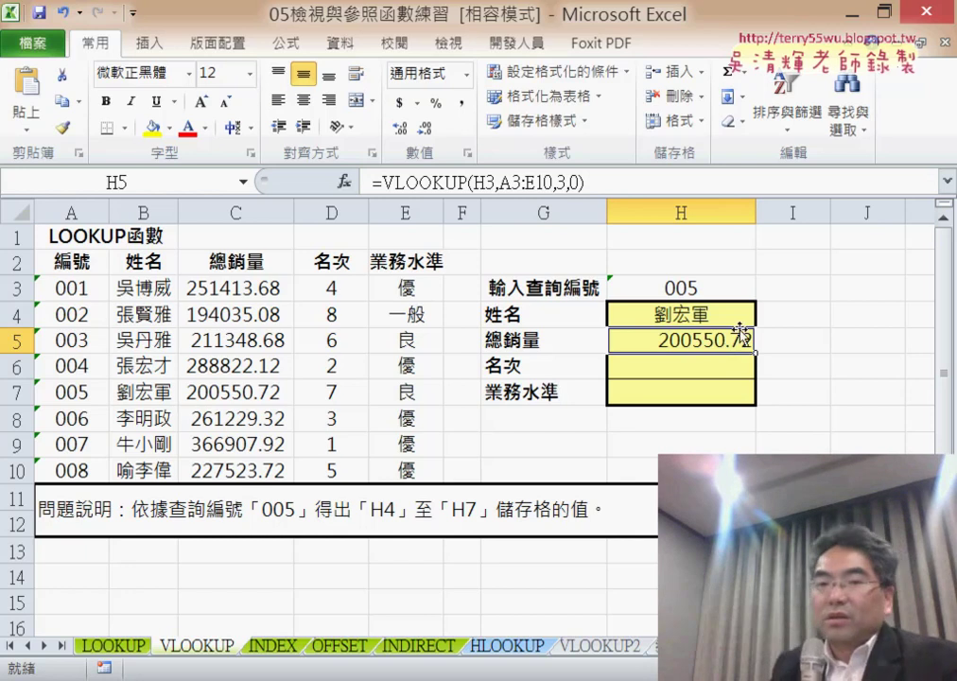
pyautogui.click(728, 320)
pyautogui.click(692, 350)
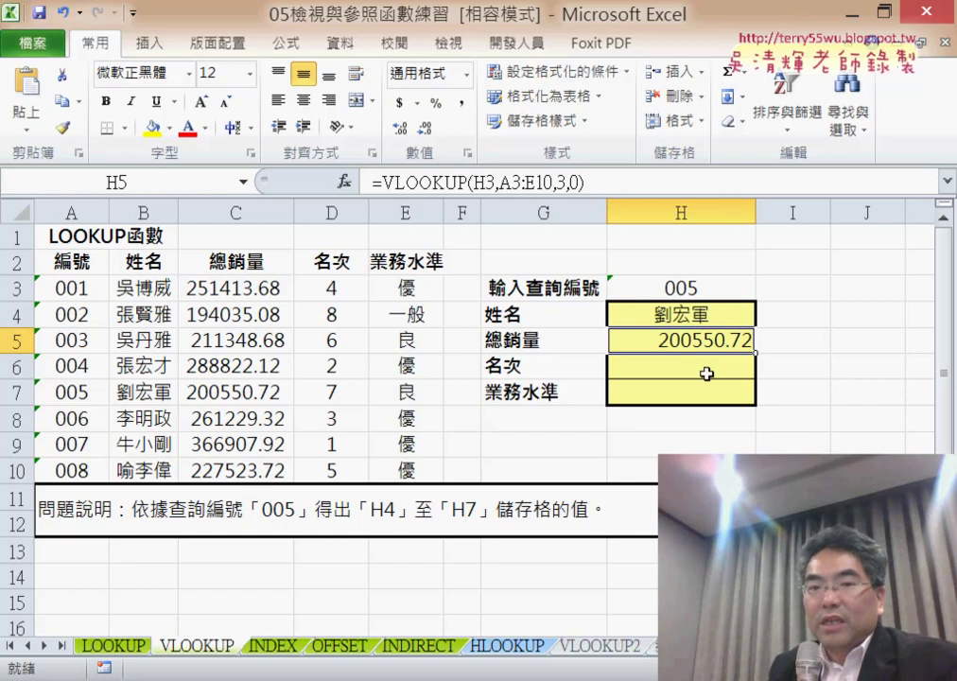
pyautogui.click(705, 369)
pyautogui.click(707, 393)
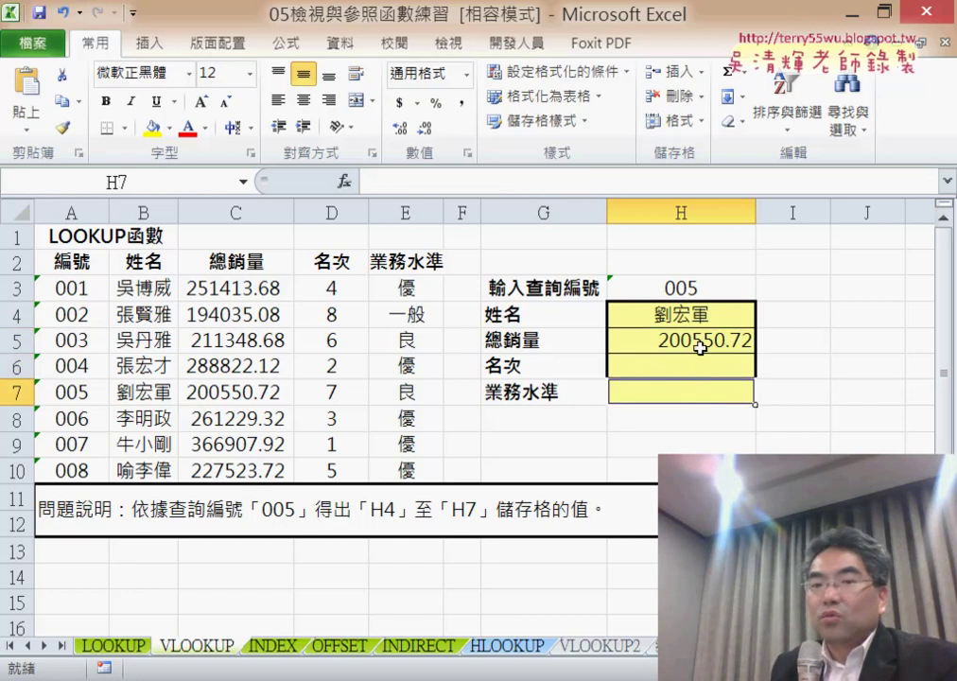
pyautogui.click(682, 308)
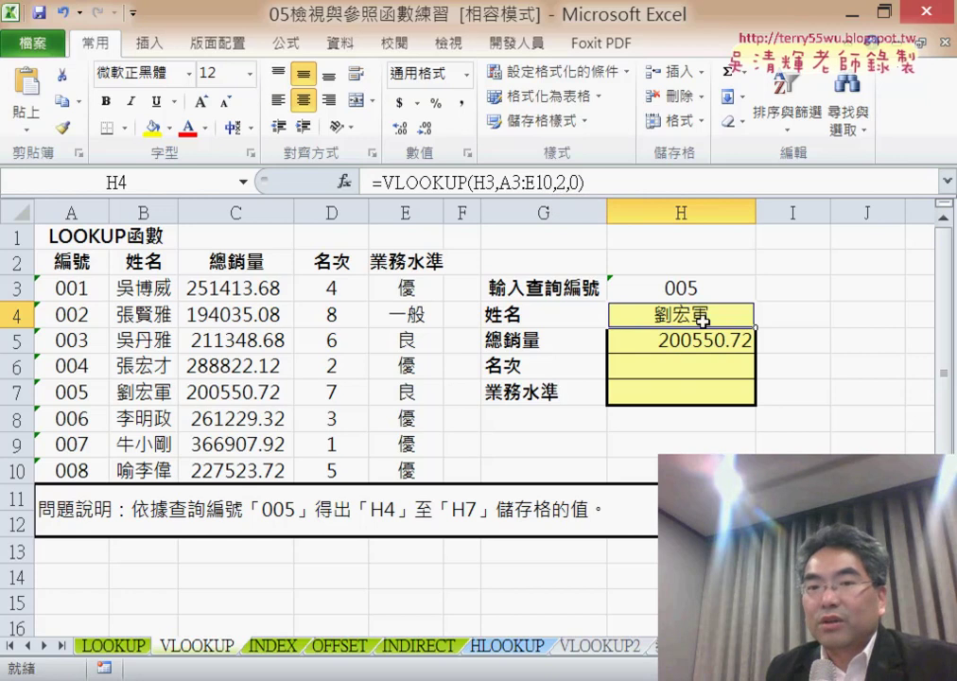
# Step: Enter =ROW()-2 in I4 so it shows 2
pyautogui.click(811, 315)
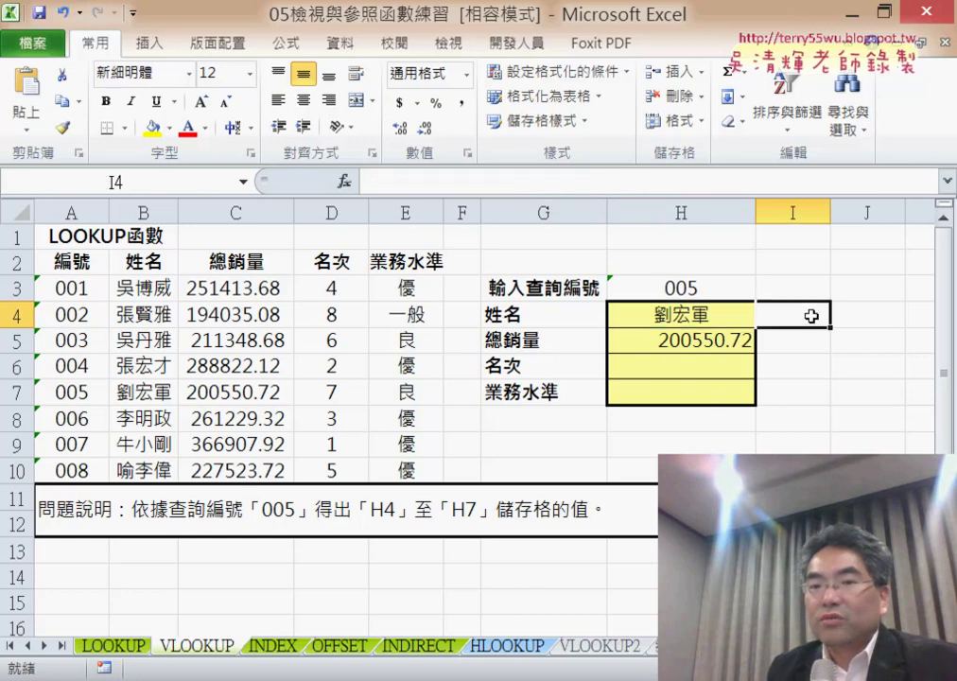
pyautogui.click(345, 181)
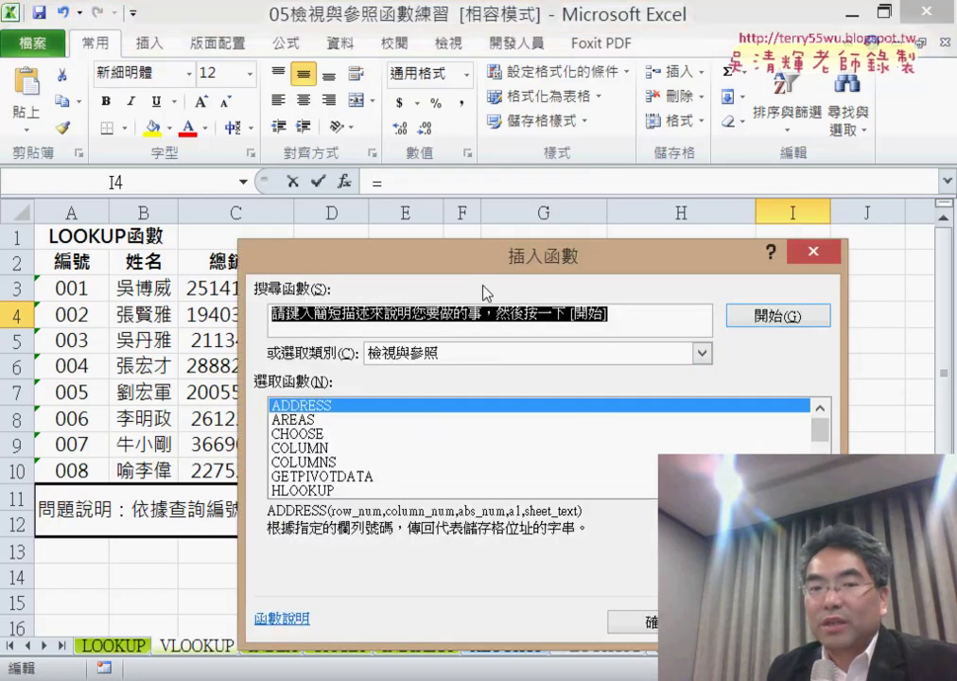
pyautogui.moveTo(463, 255); pyautogui.dragTo(421, 162)
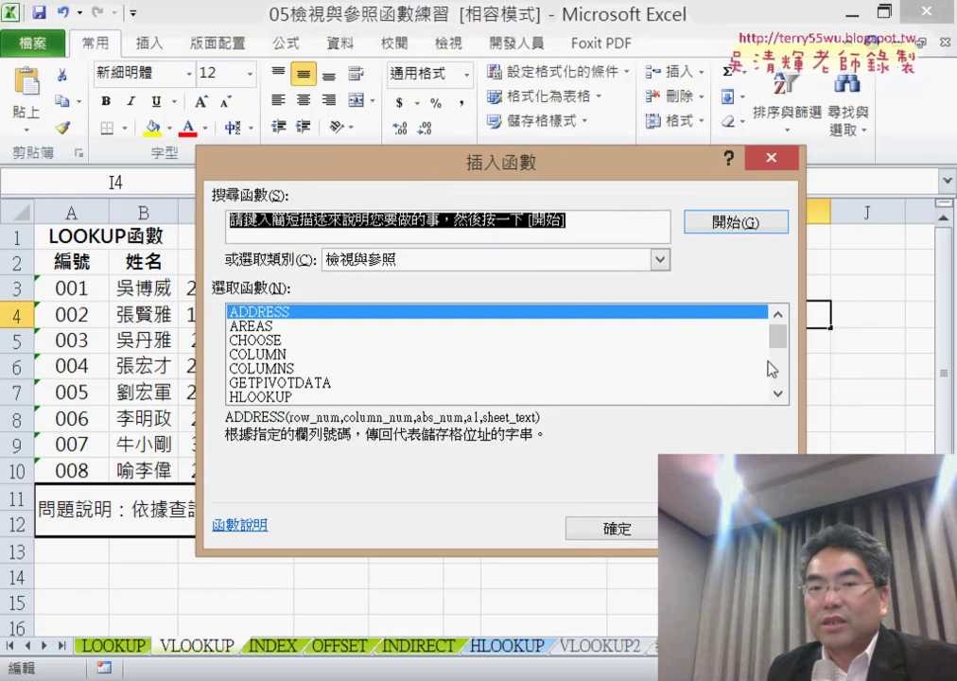
pyautogui.moveTo(779, 334); pyautogui.dragTo(777, 363)
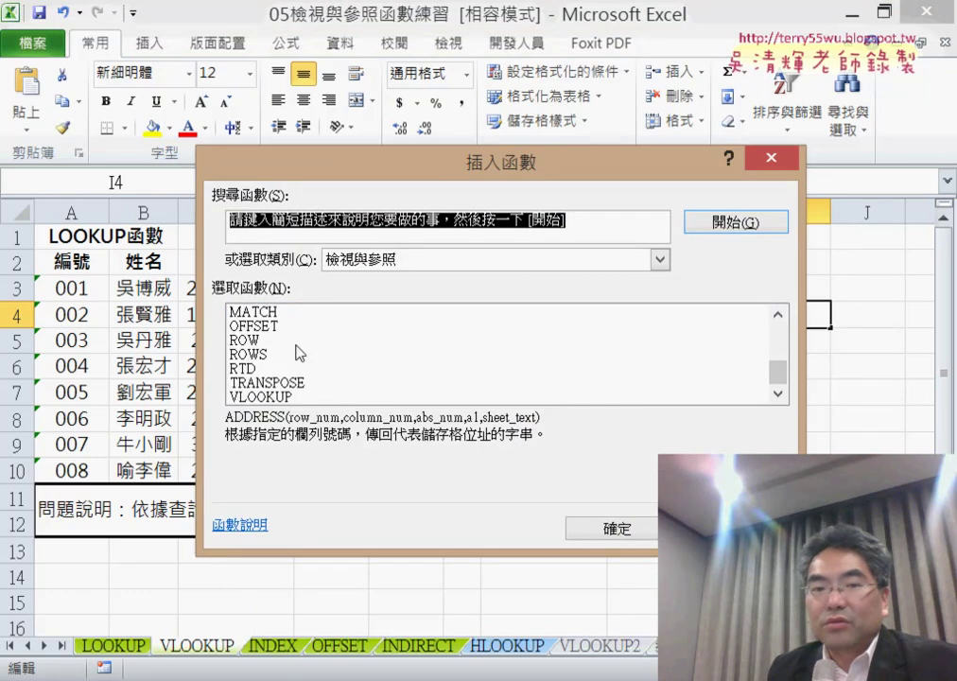
pyautogui.doubleClick(297, 342)
pyautogui.press('Return')
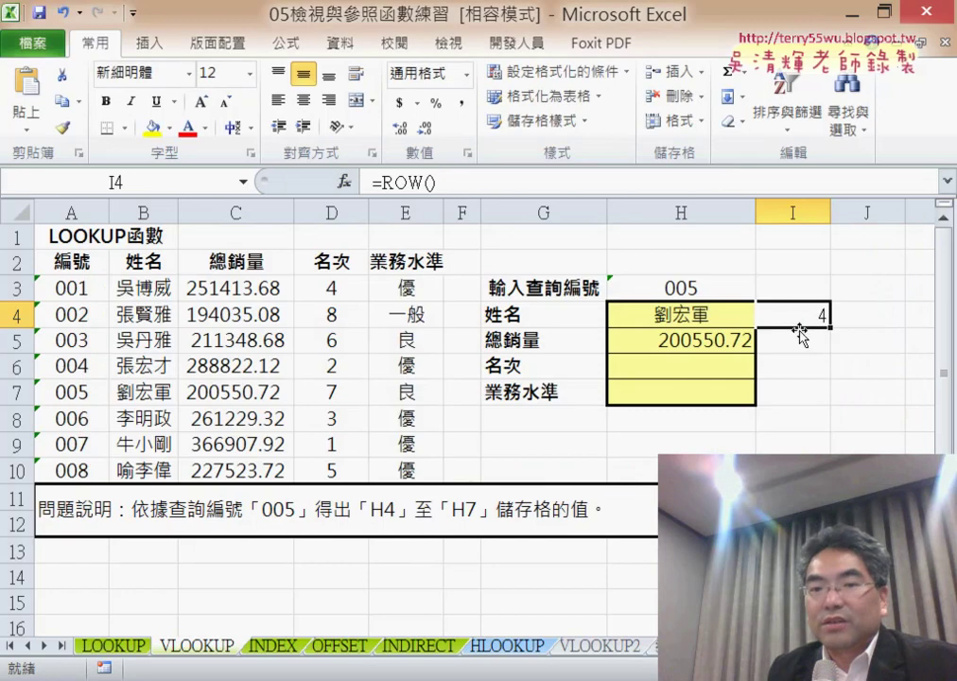
pyautogui.click(466, 181)
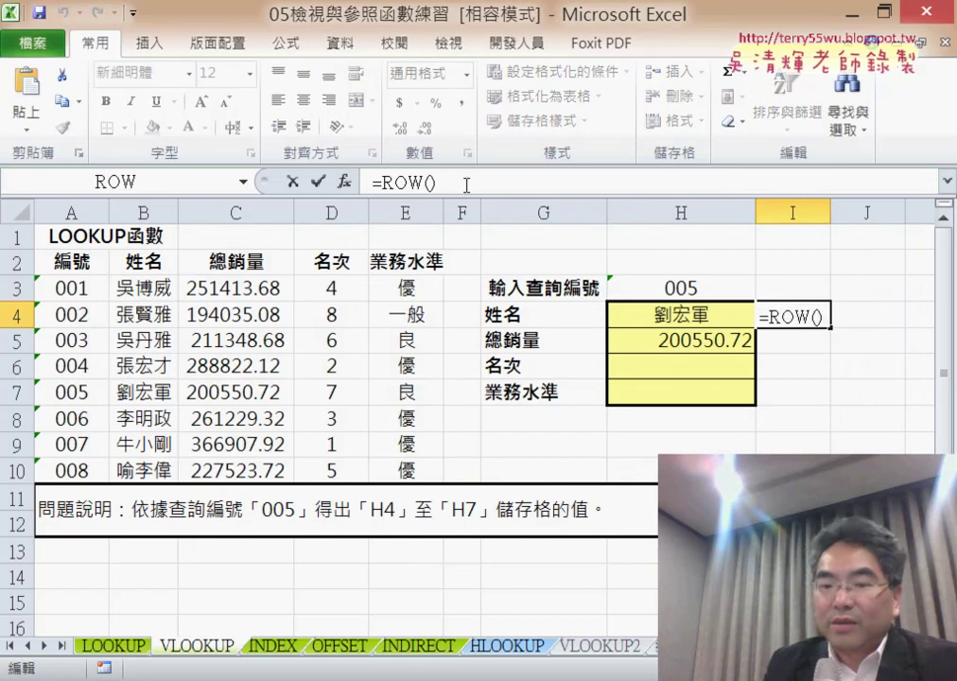
pyautogui.write('-2')
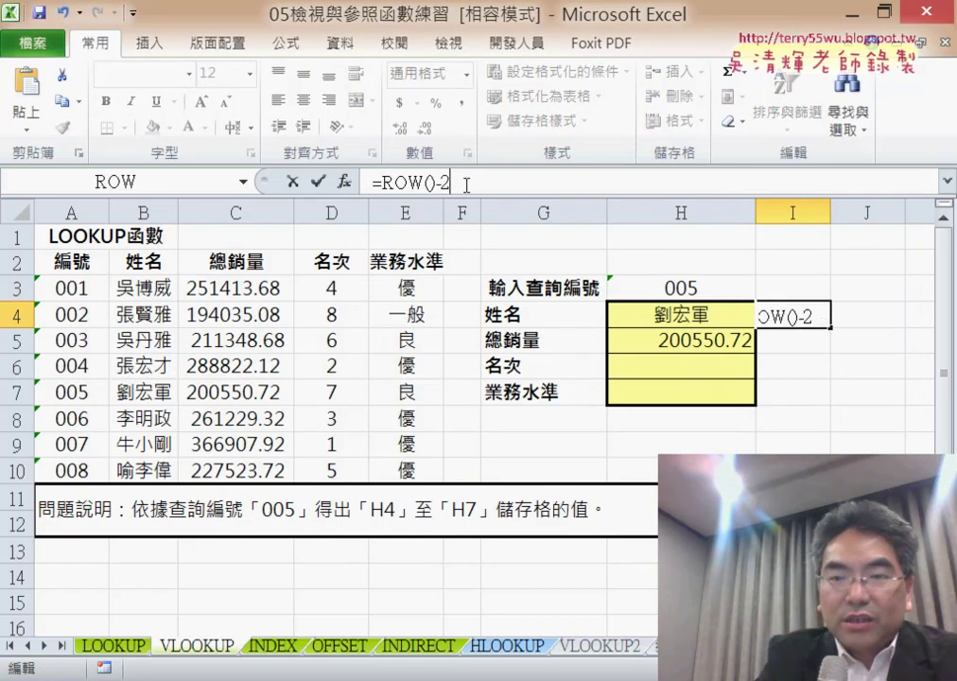
pyautogui.press('Return')
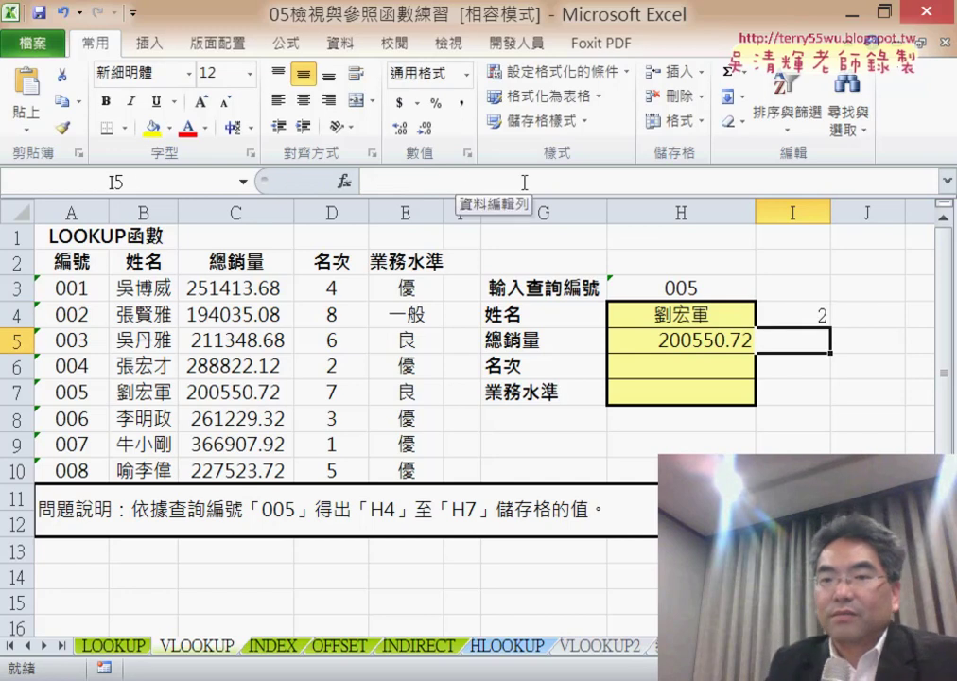
# Step: Fill I4's formula down to I7, giving 3, 4 and 5
pyautogui.click(821, 319)
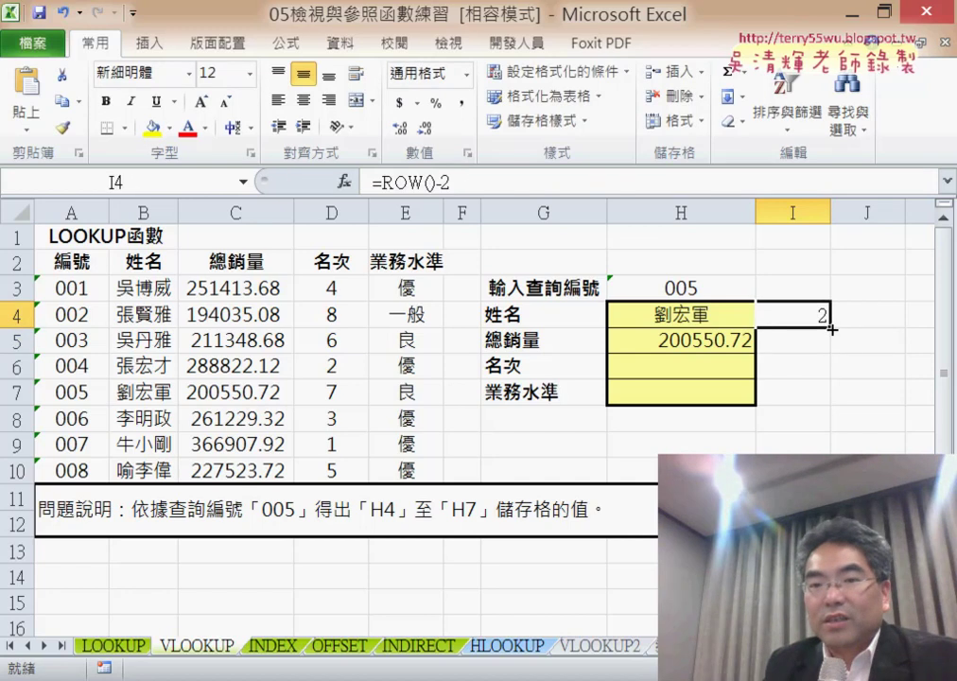
pyautogui.moveTo(831, 329); pyautogui.dragTo(822, 402)
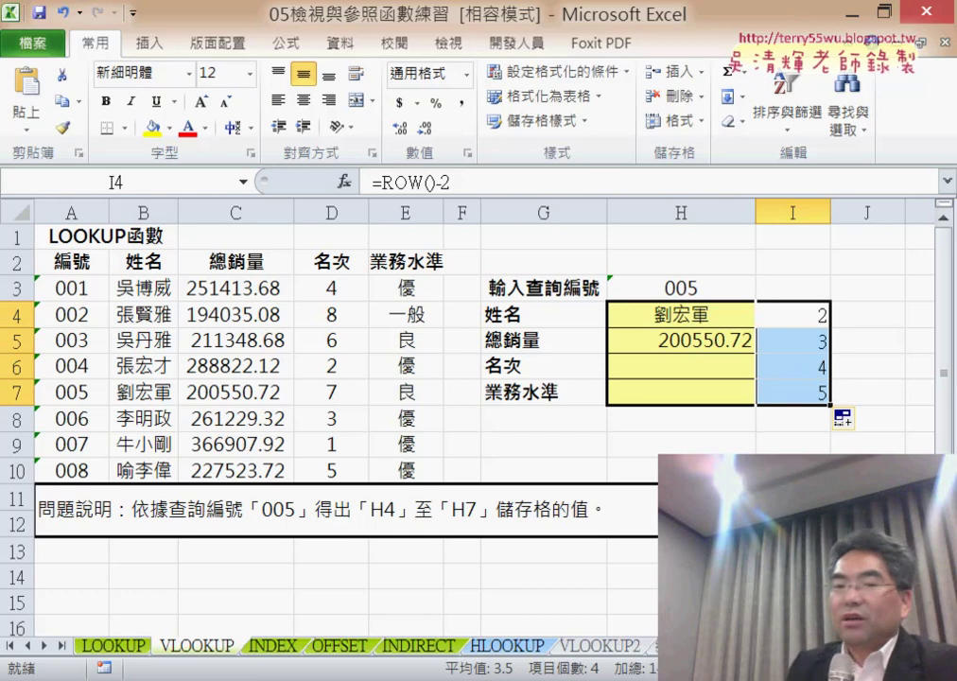
pyautogui.click(785, 319)
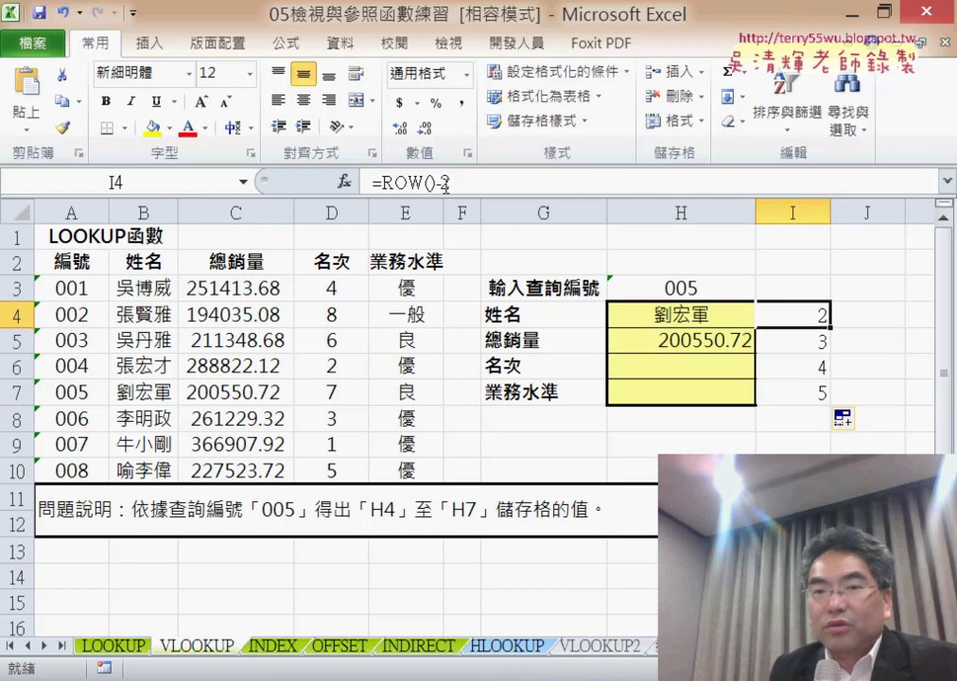
# Step: Copy the ROW()-2 expression from I4's formula
pyautogui.doubleClick(431, 181)
pyautogui.rightClick(397, 180)
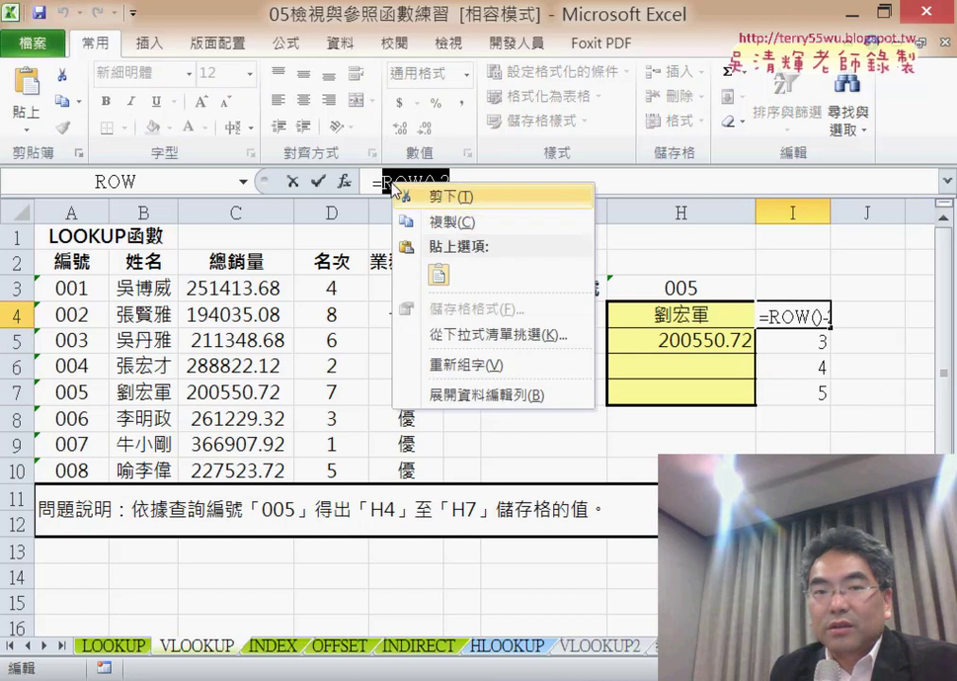
pyautogui.click(465, 222)
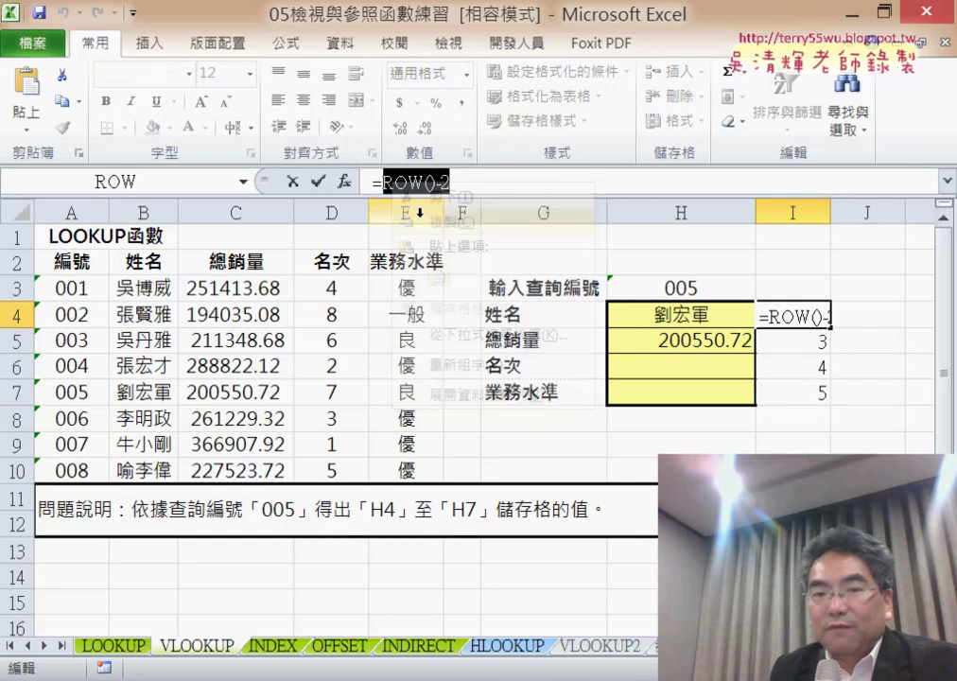
pyautogui.click(292, 182)
# Step: Replace column number 2 in H4's VLOOKUP with ROW()-2 via Function Arguments
pyautogui.click(704, 315)
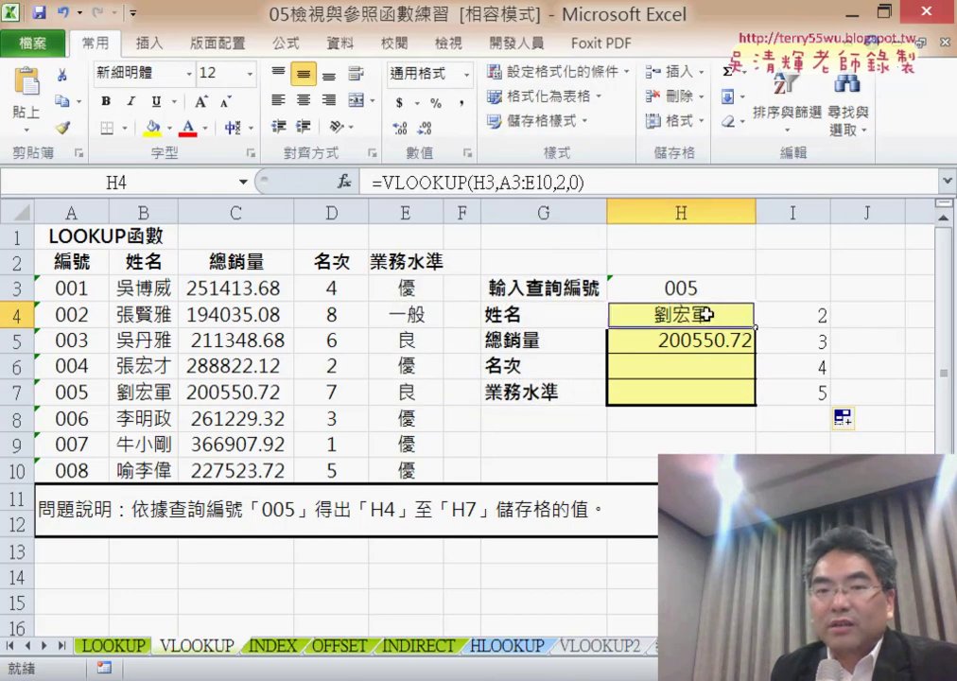
pyautogui.doubleClick(561, 182)
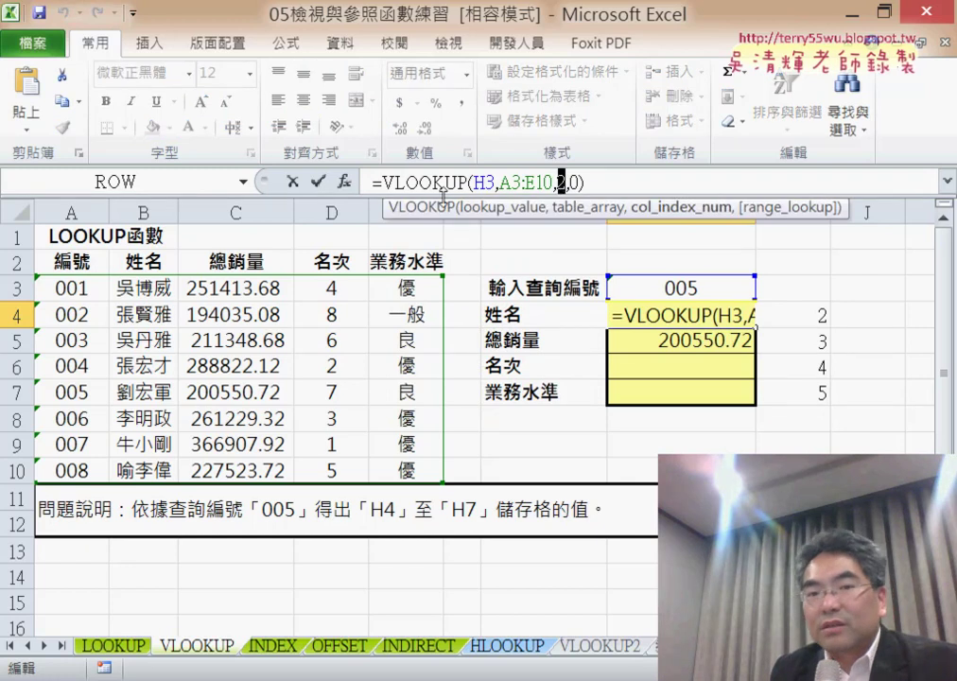
pyautogui.click(434, 181)
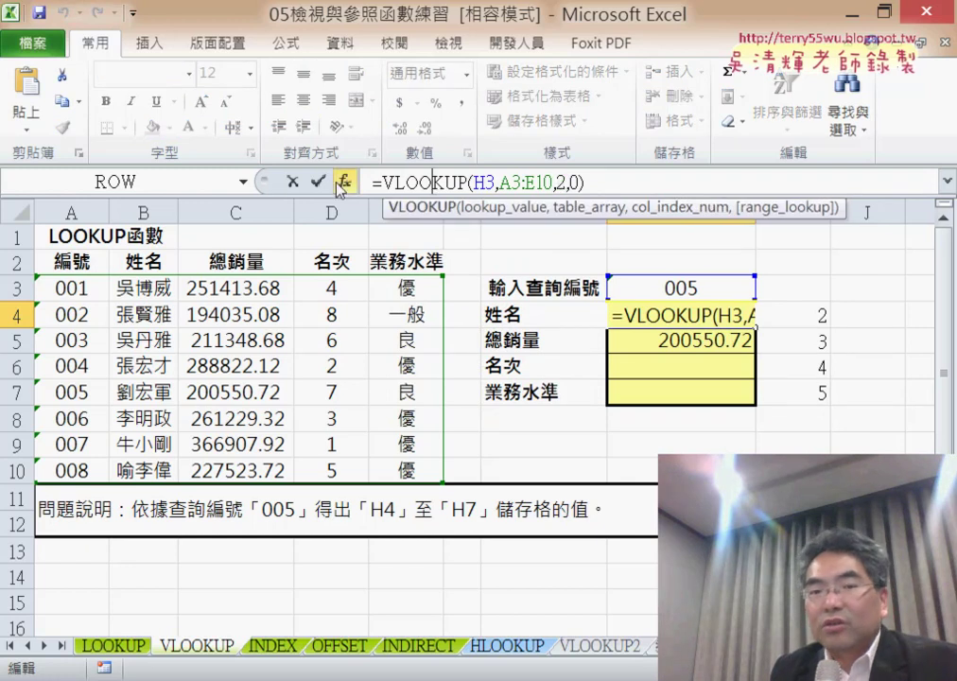
pyautogui.click(347, 183)
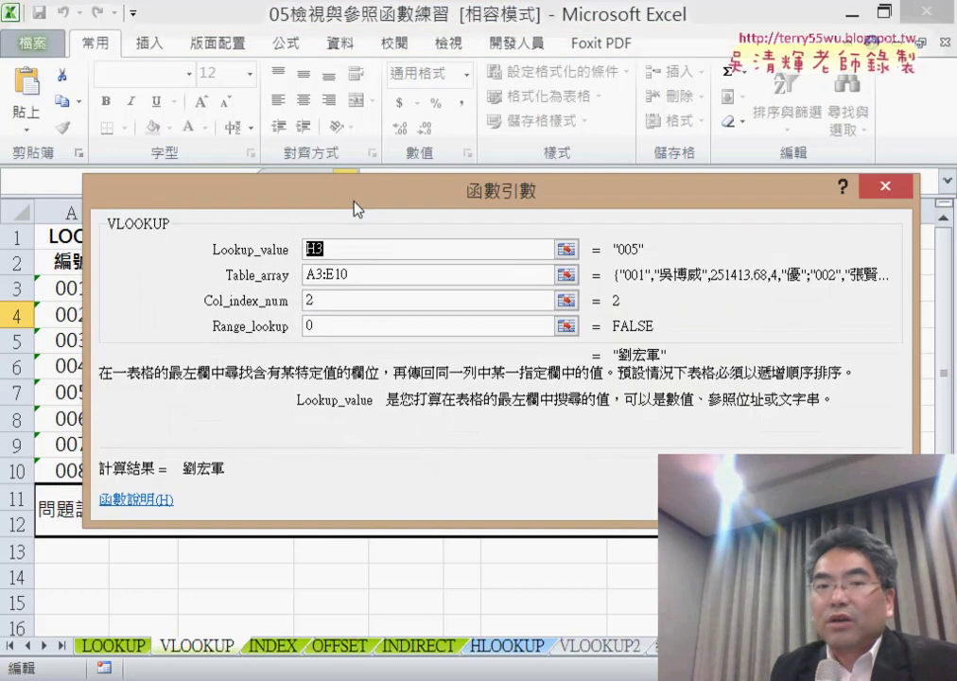
pyautogui.click(312, 302)
pyautogui.rightClick(343, 301)
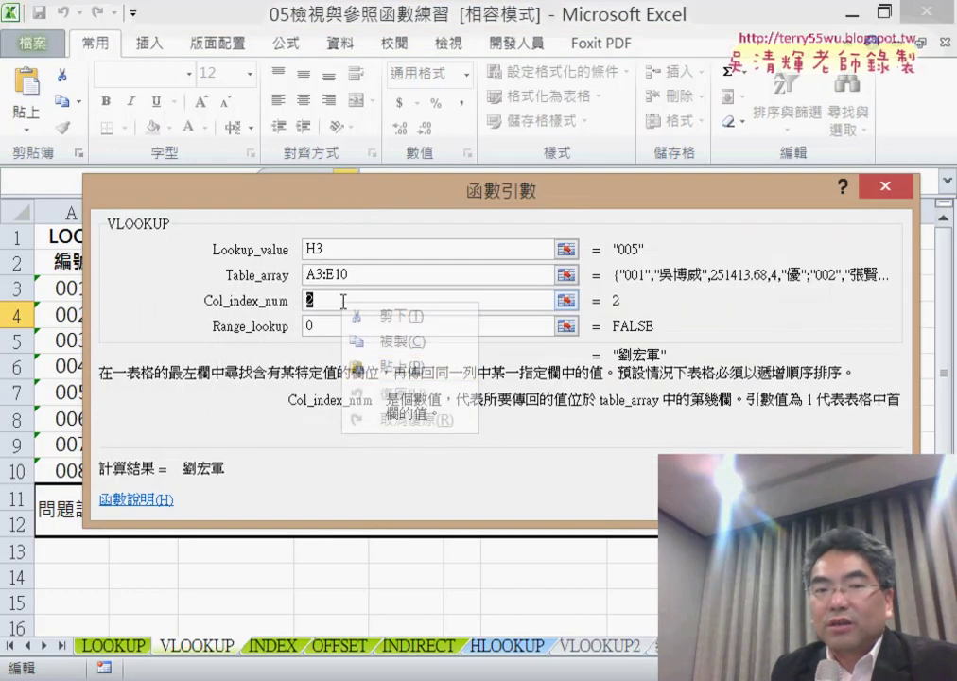
pyautogui.click(393, 365)
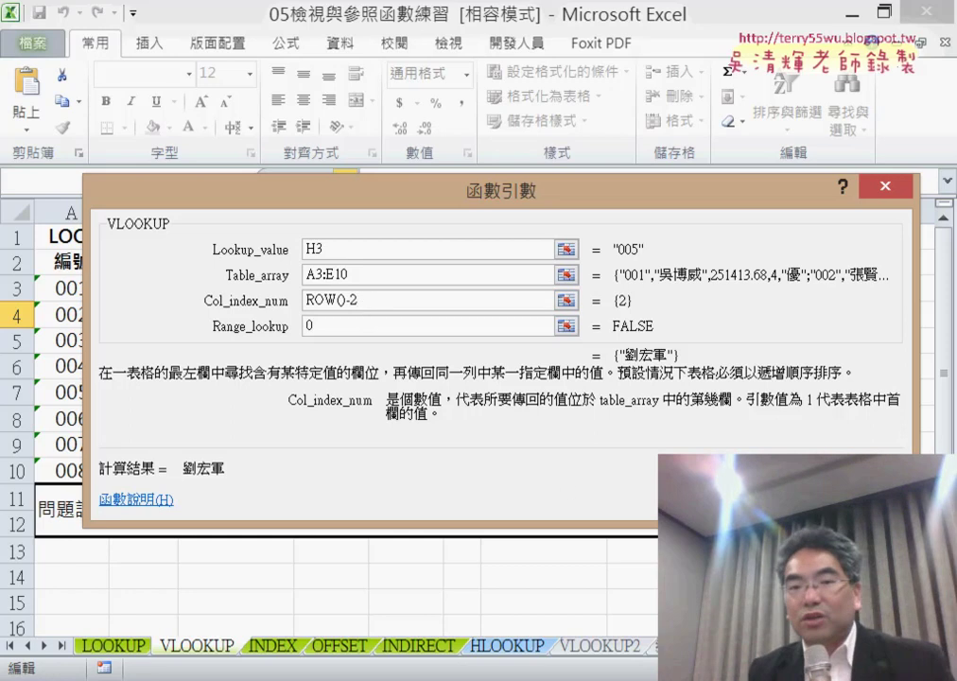
pyautogui.press('Return')
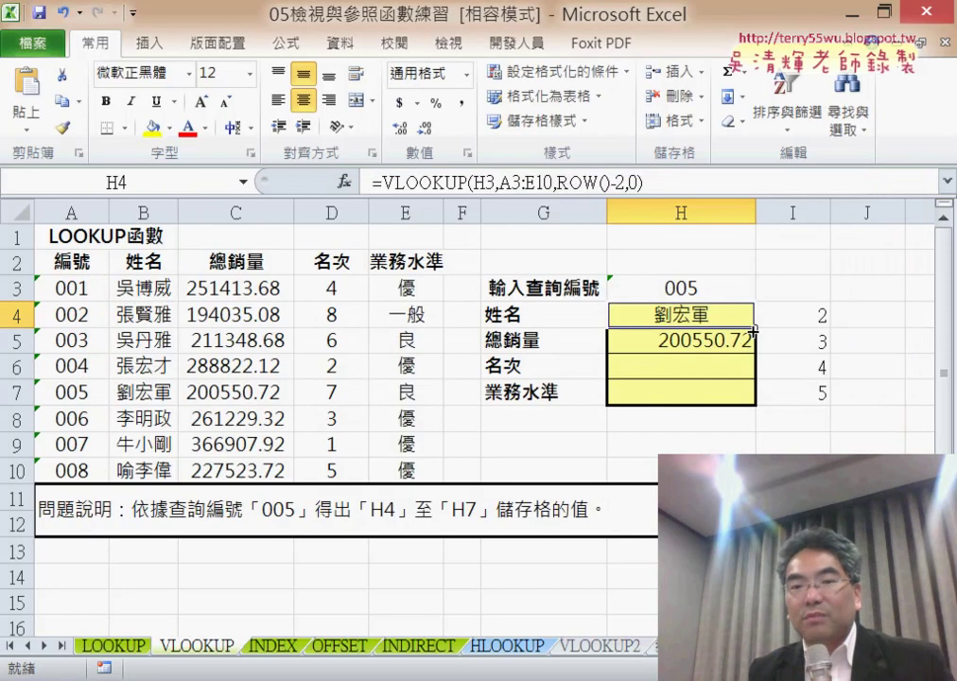
# Step: Change H4 to =VLOOKUP(H$3,A$3:E$10,ROW()-2,0) and fill it down to H7
pyautogui.moveTo(754, 329); pyautogui.dragTo(740, 400)
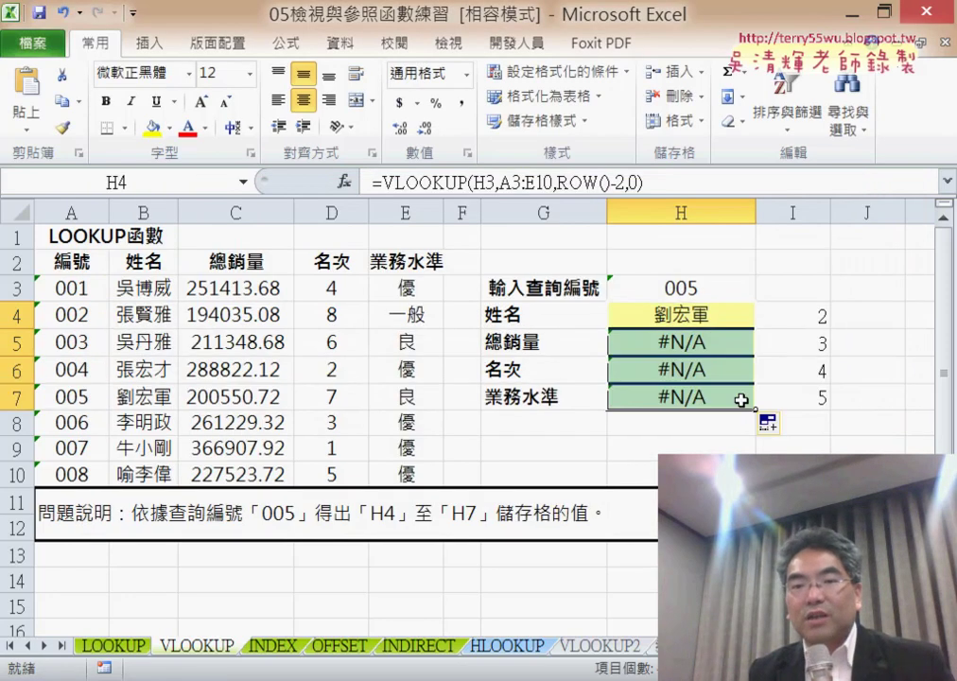
pyautogui.click(680, 317)
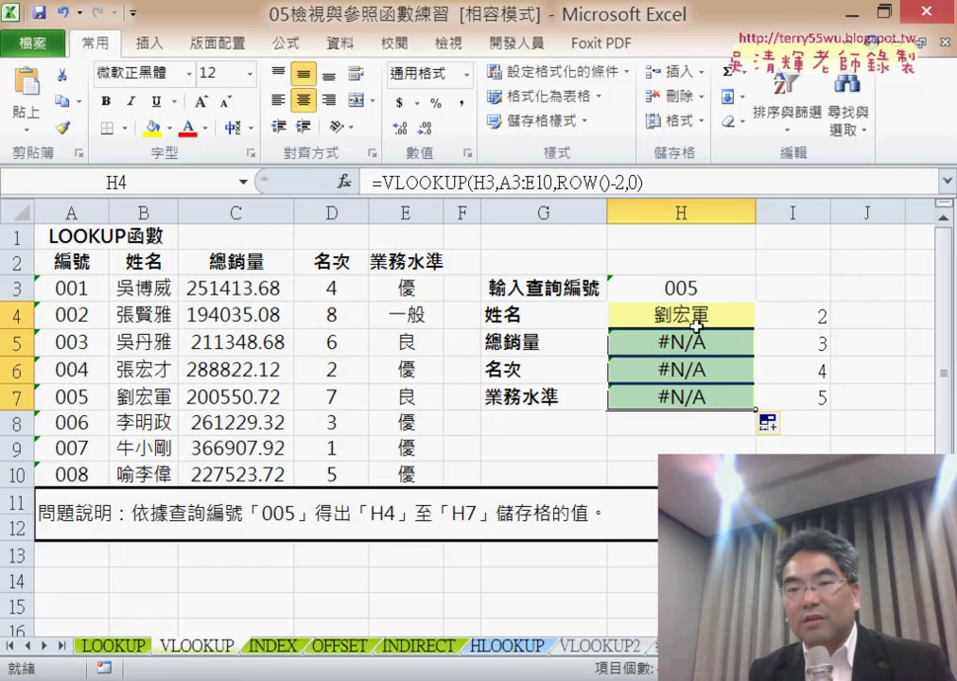
pyautogui.click(496, 180)
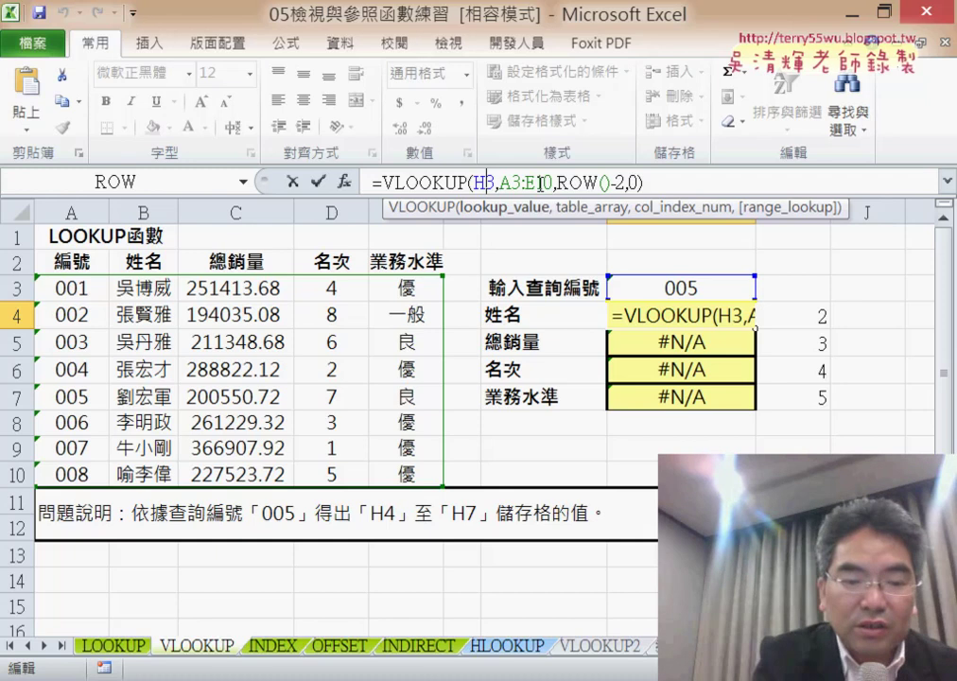
pyautogui.press('F4')
pyautogui.press('F4')
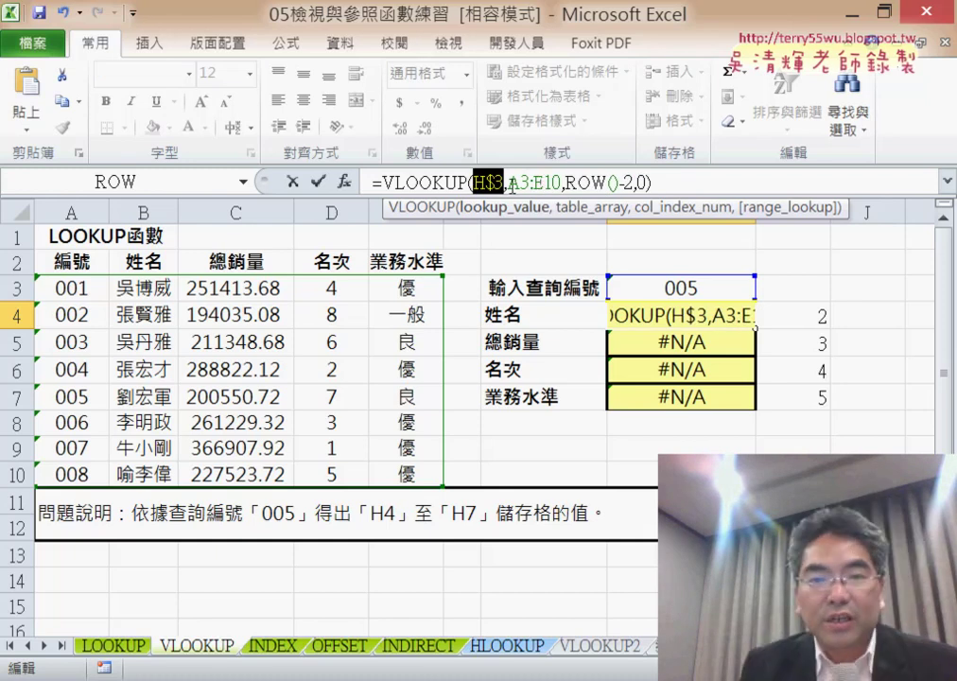
pyautogui.moveTo(510, 181); pyautogui.dragTo(536, 182)
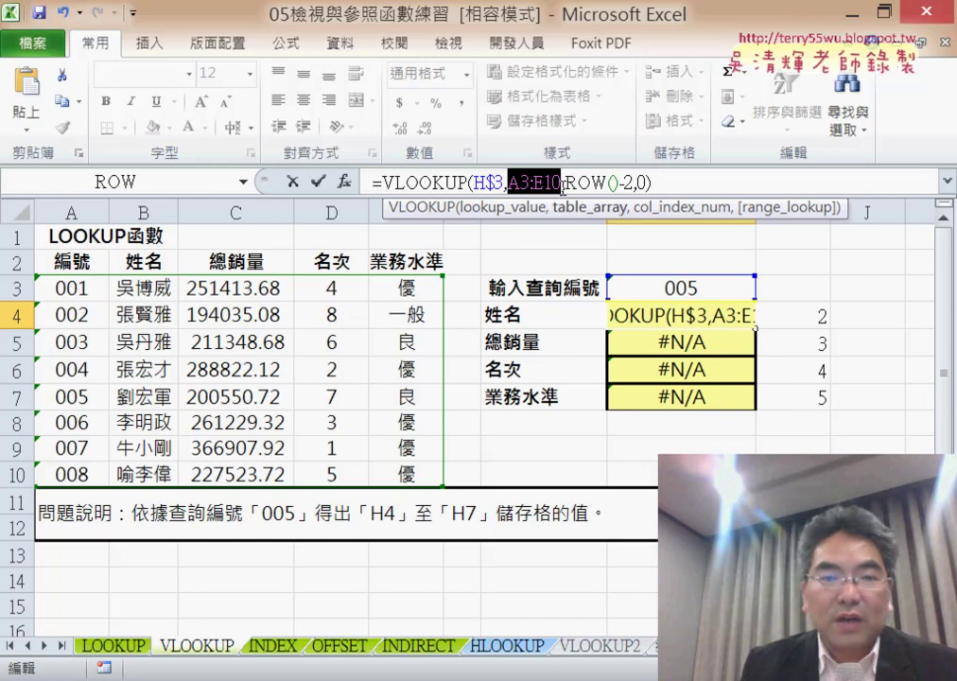
pyautogui.press('F4')
pyautogui.press('F4')
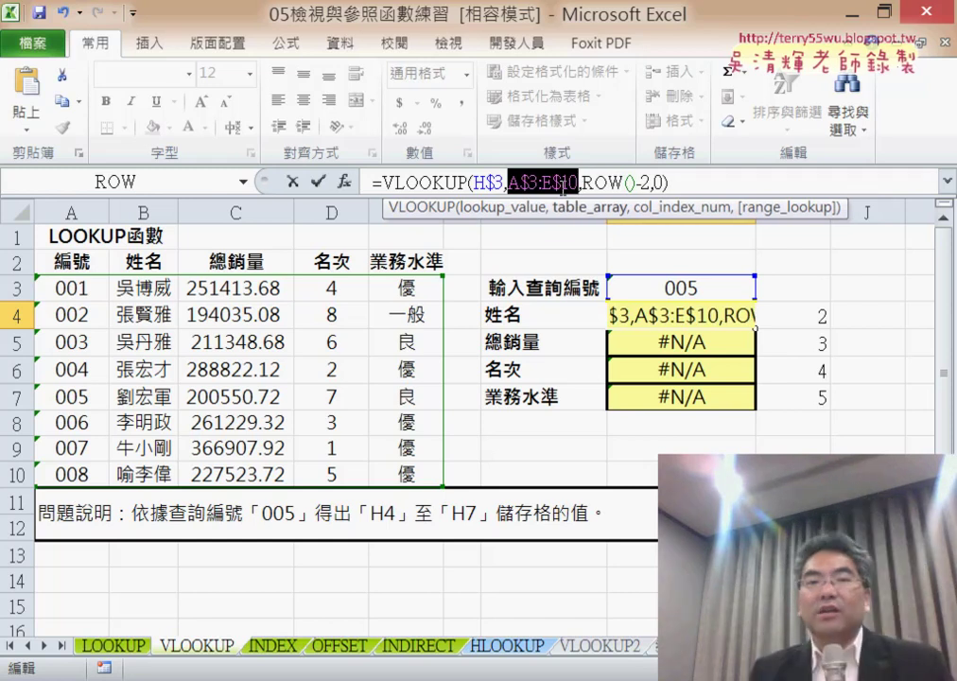
pyautogui.click(318, 181)
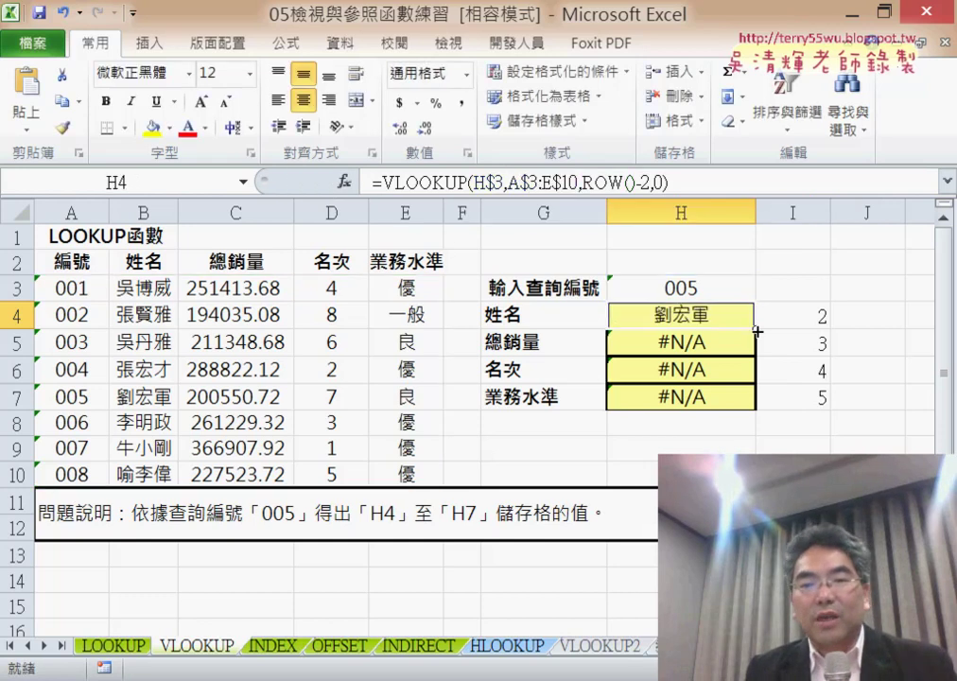
pyautogui.moveTo(758, 331); pyautogui.dragTo(758, 404)
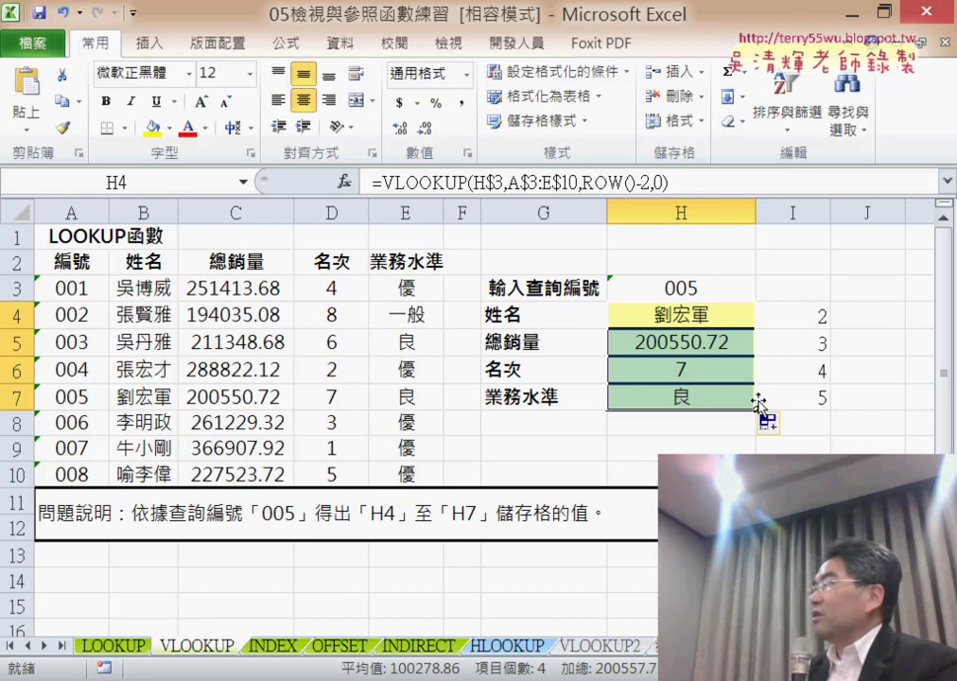
pyautogui.click(730, 291)
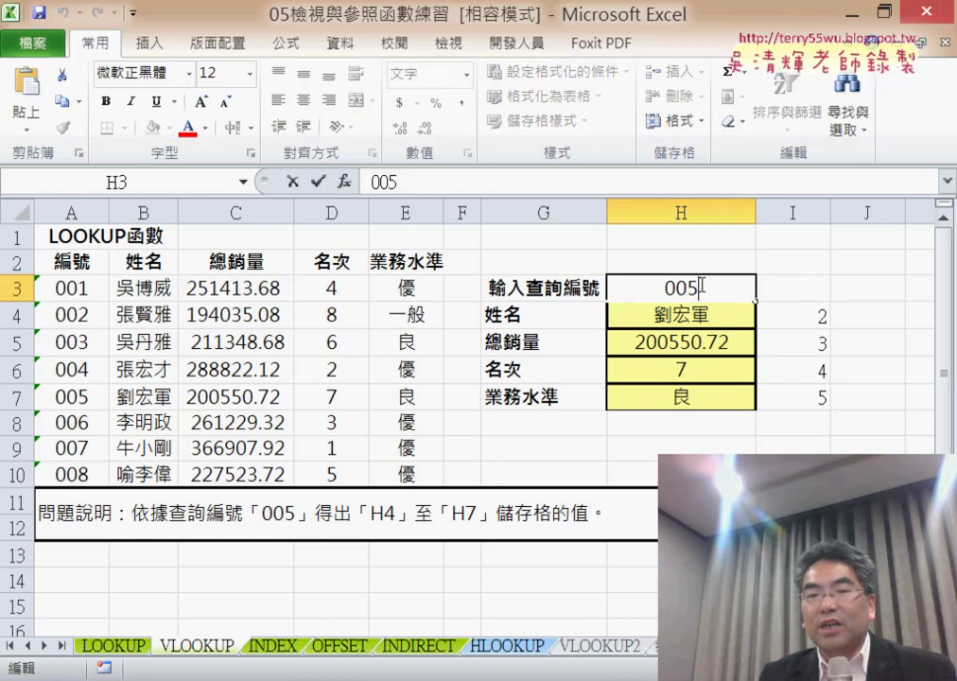
# Step: Change the H3 ID from 005 to 001, then select the 編號 column A2:A10
pyautogui.moveTo(701, 288); pyautogui.dragTo(692, 287)
pyautogui.write('1')
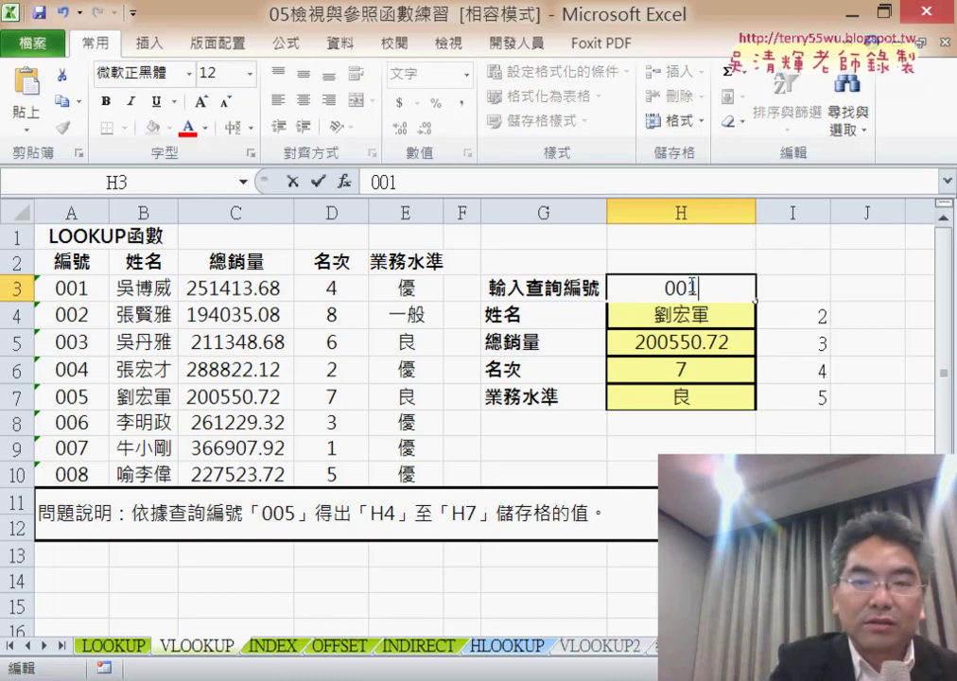
pyautogui.press('Return')
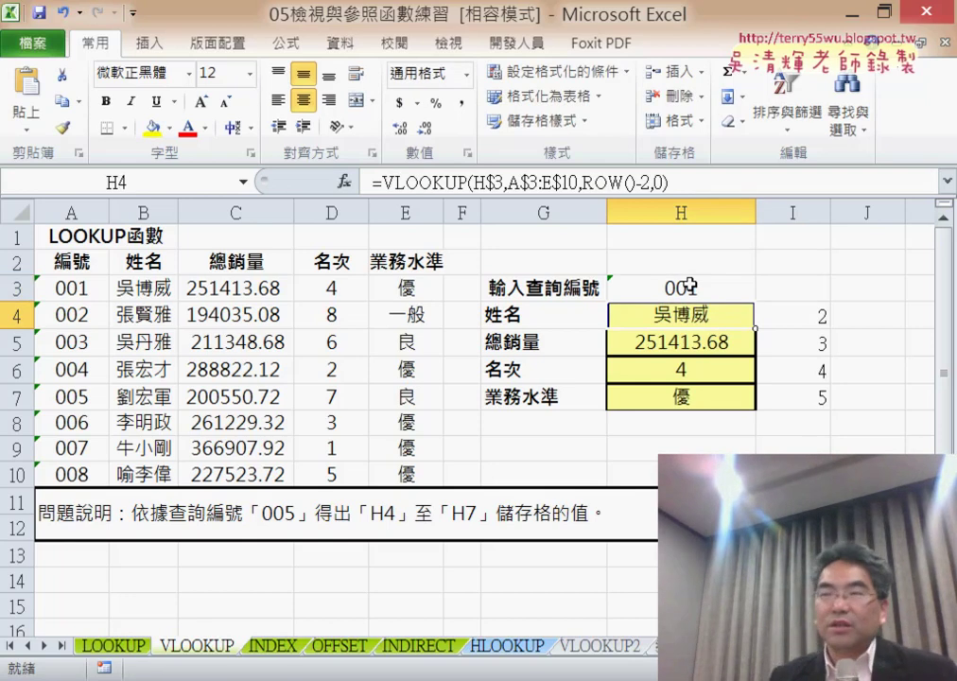
pyautogui.click(738, 289)
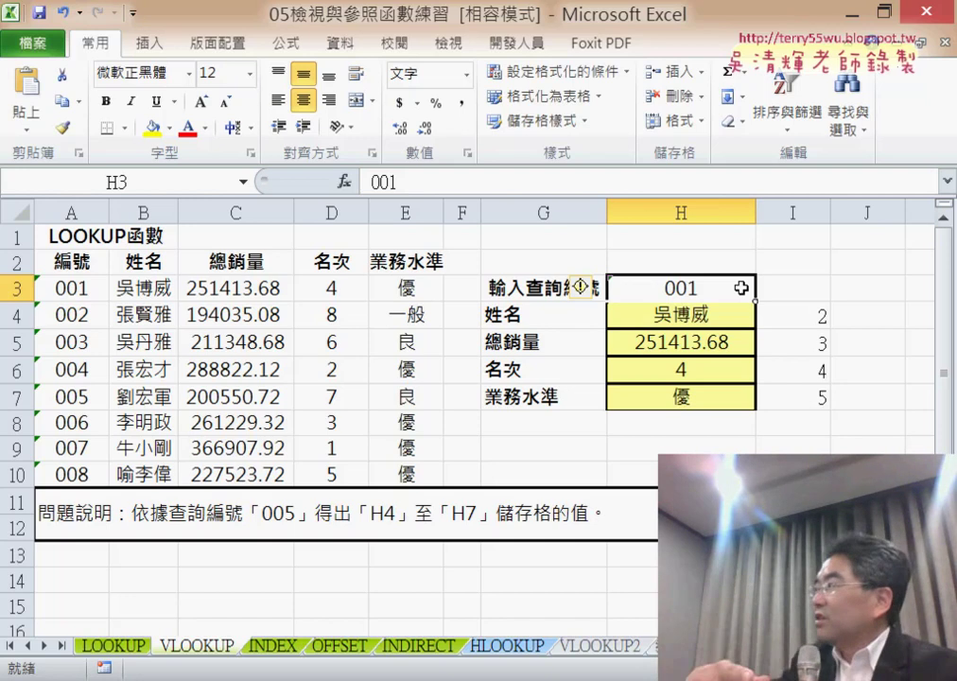
pyautogui.click(703, 320)
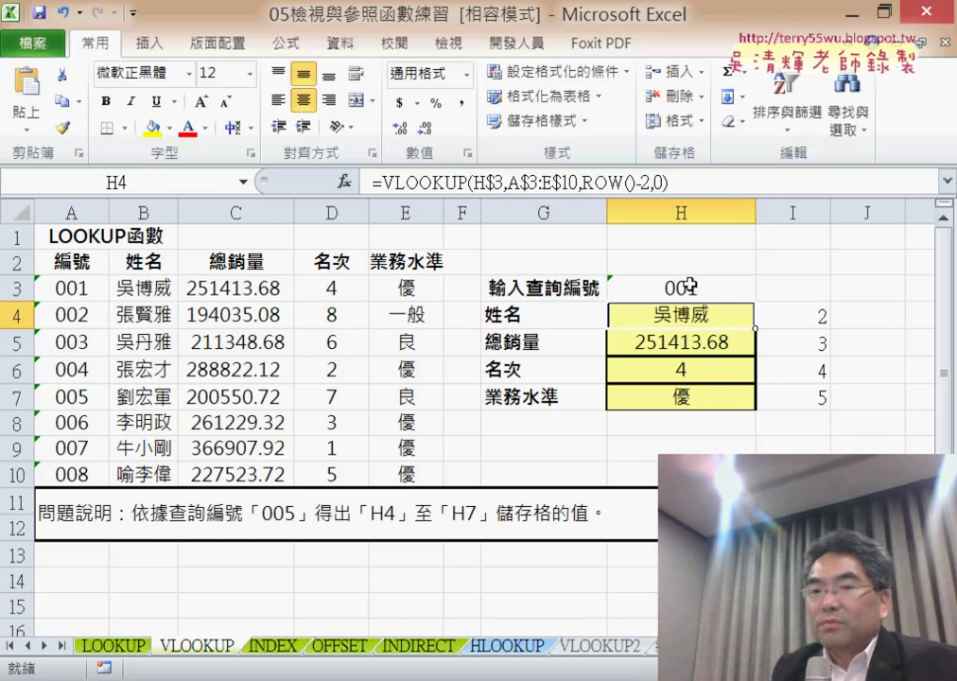
pyautogui.click(690, 285)
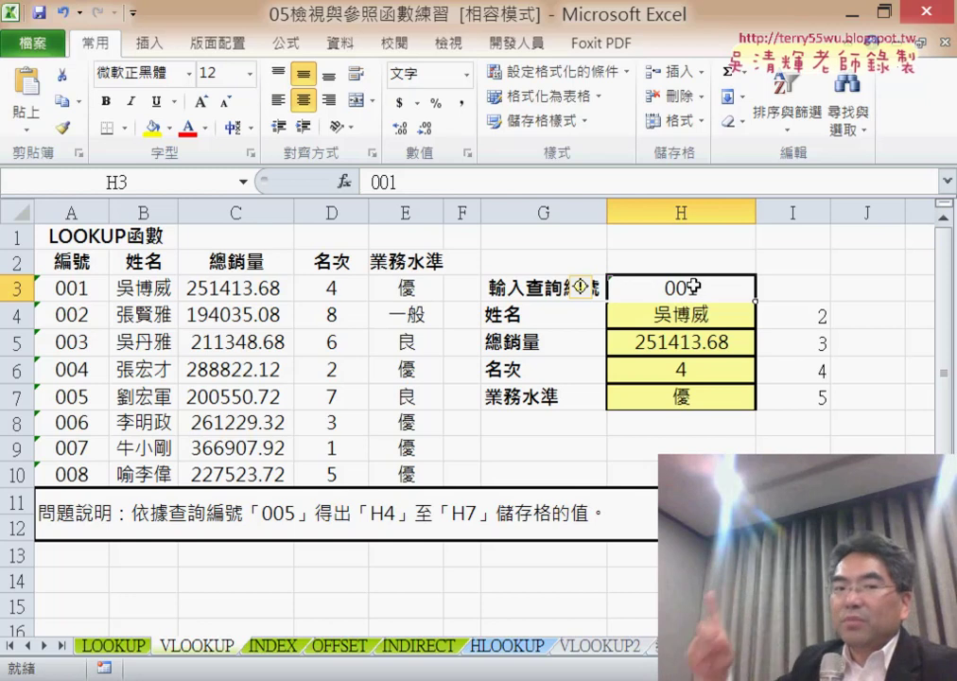
pyautogui.moveTo(85, 253); pyautogui.dragTo(81, 468)
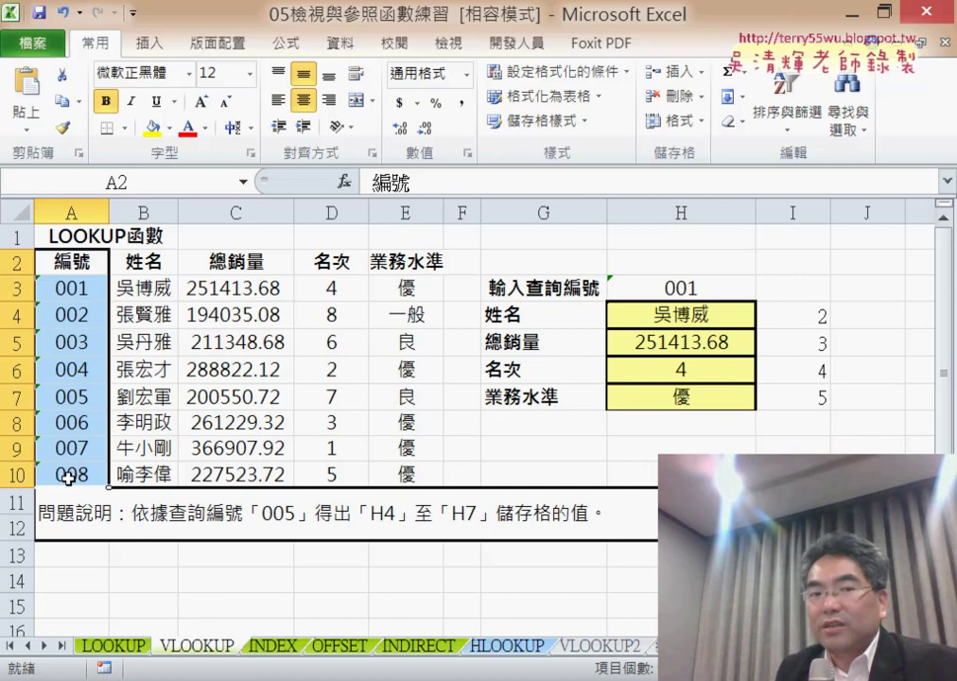
# Step: Create a name from the selection's top row, giving 編號 for A3:A10
pyautogui.click(285, 49)
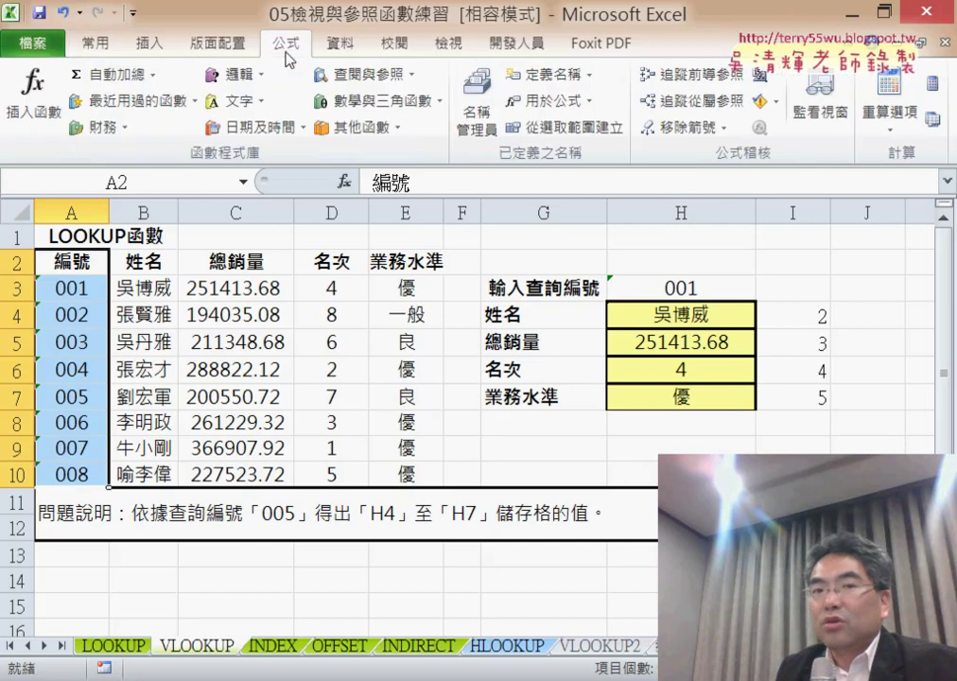
pyautogui.click(581, 133)
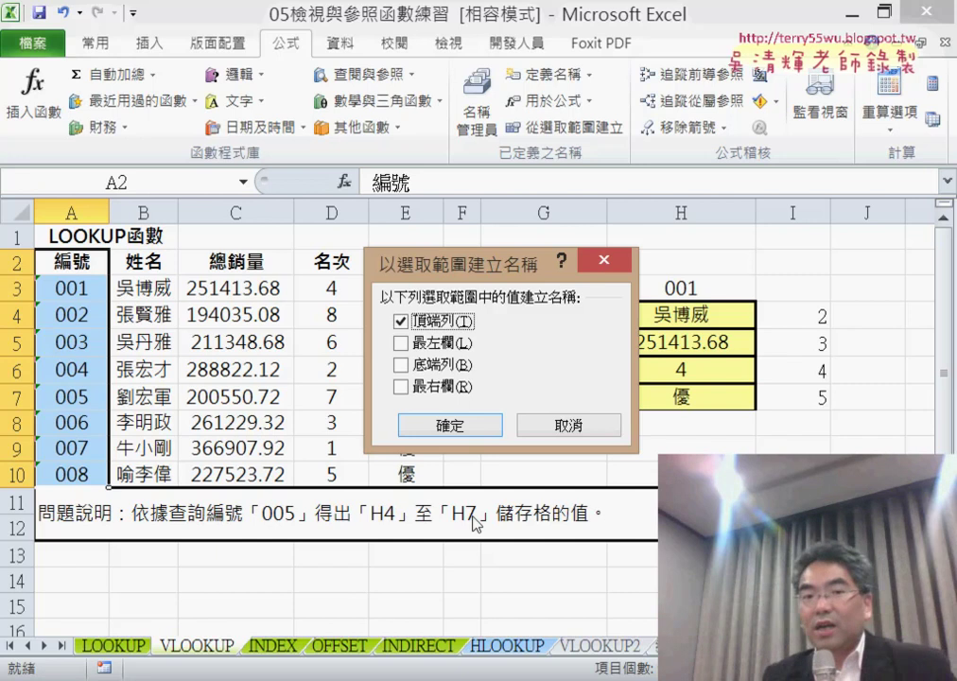
pyautogui.click(457, 422)
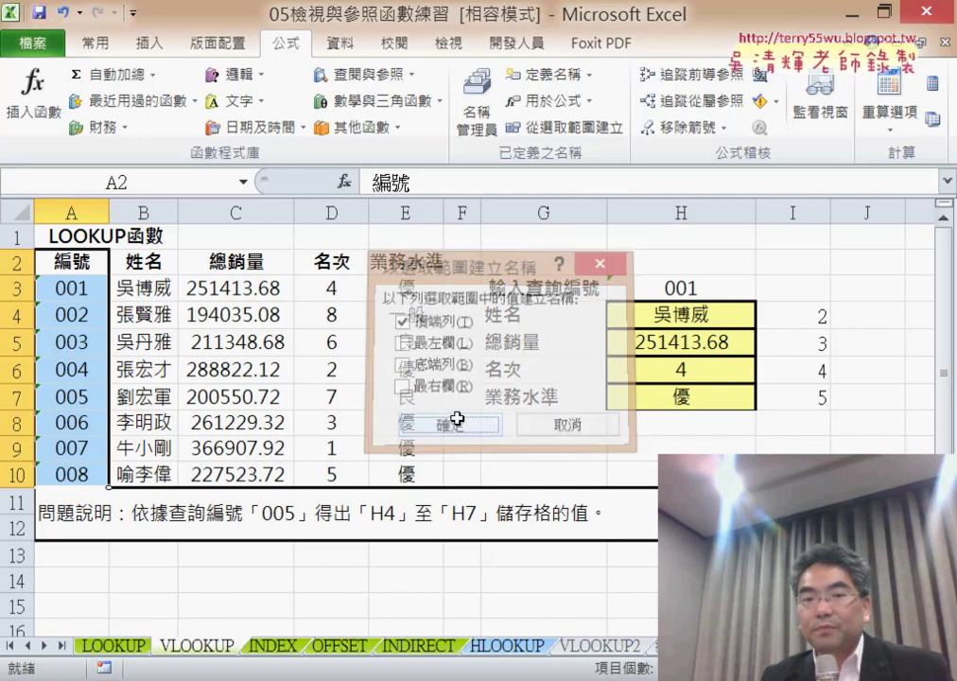
# Step: Verify in Name Manager that 編號 refers to $A$3:$A$10
pyautogui.click(482, 131)
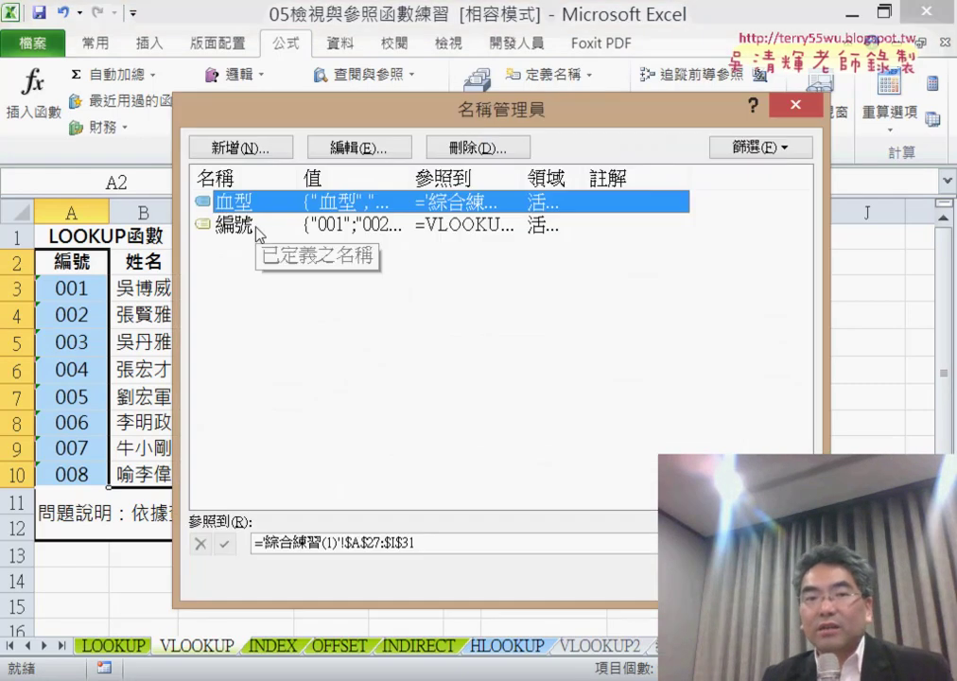
pyautogui.click(259, 232)
pyautogui.click(428, 536)
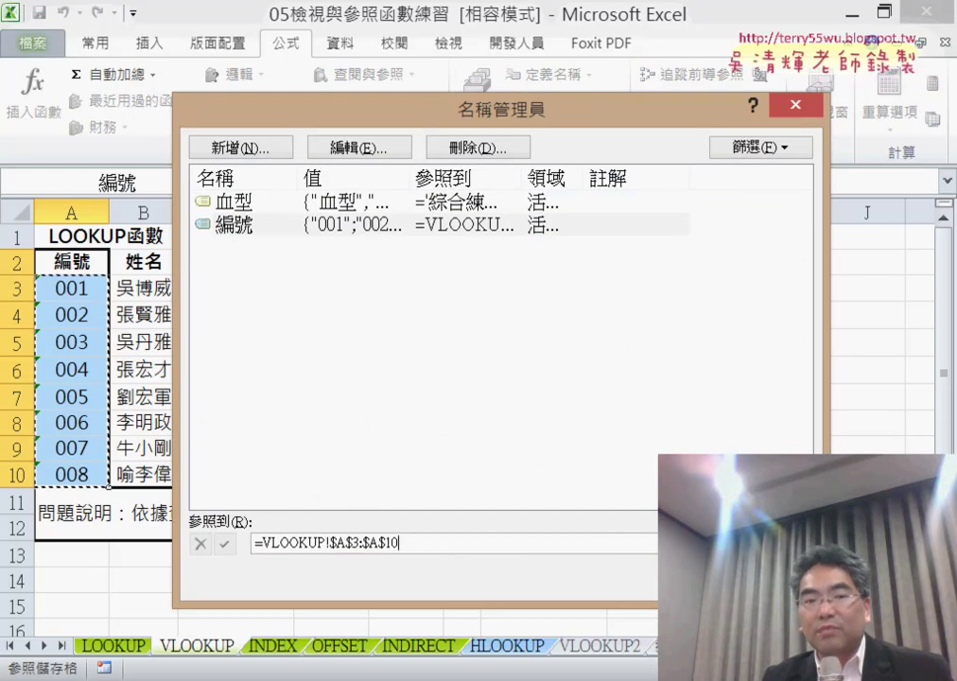
pyautogui.press('Escape')
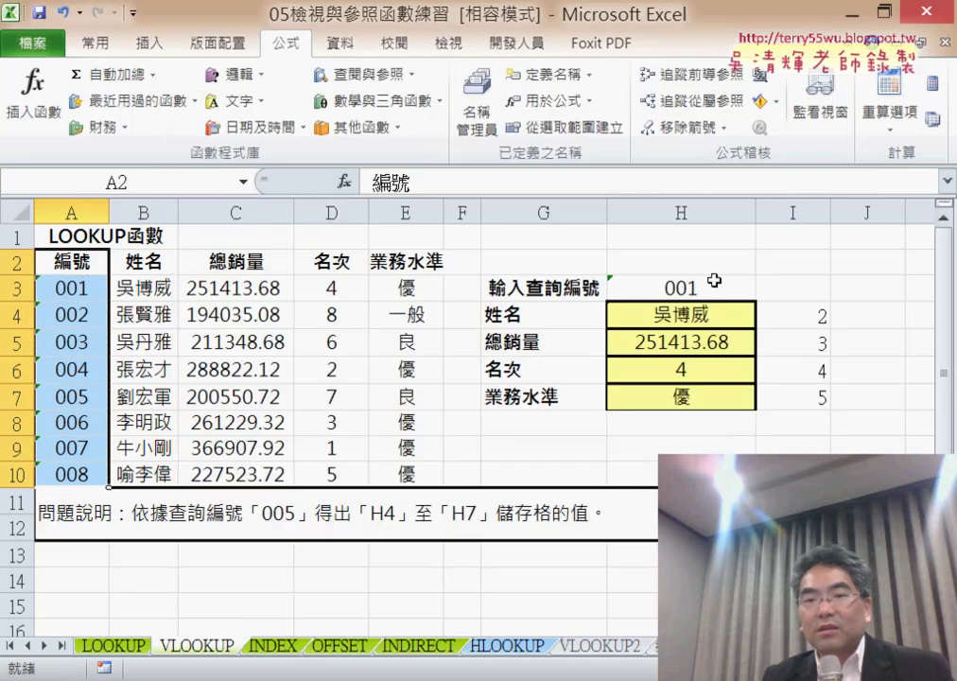
pyautogui.click(713, 281)
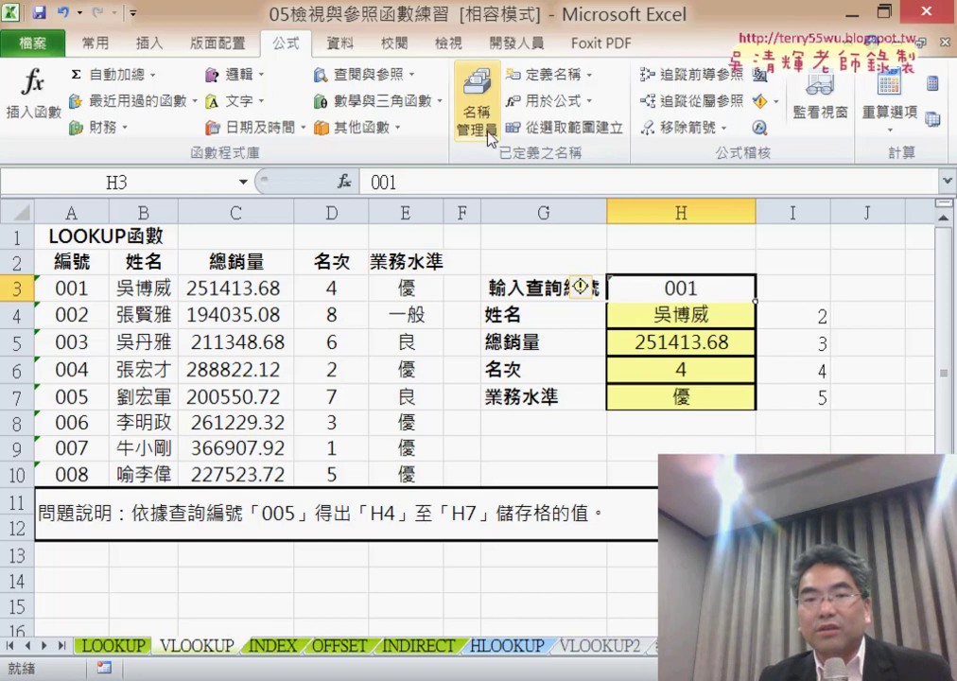
# Step: Set H3's data validation to List with source =編號 and apply it
pyautogui.click(348, 47)
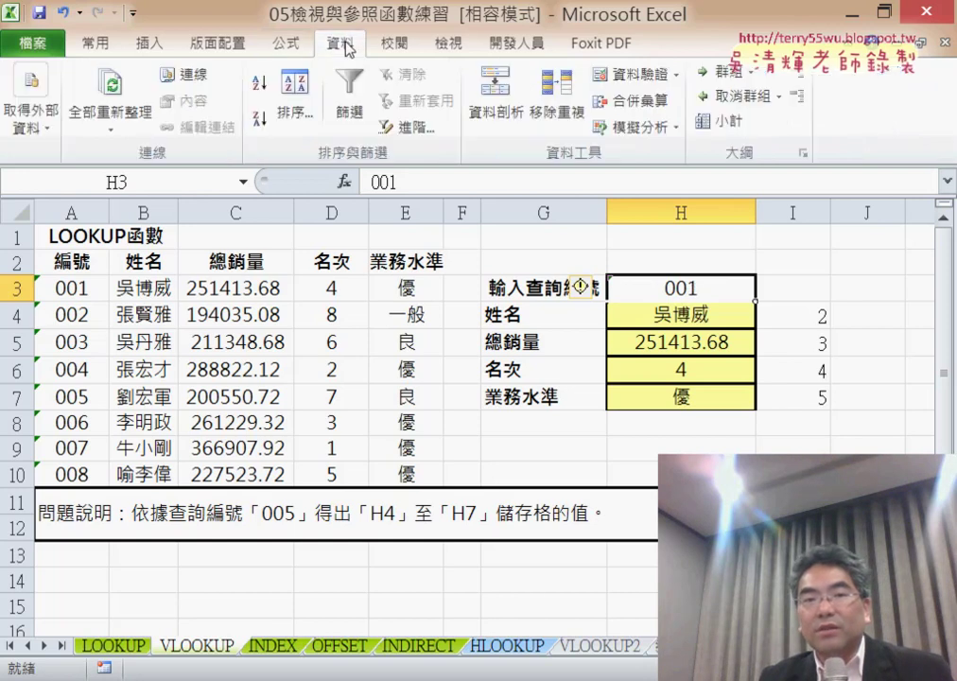
pyautogui.click(632, 80)
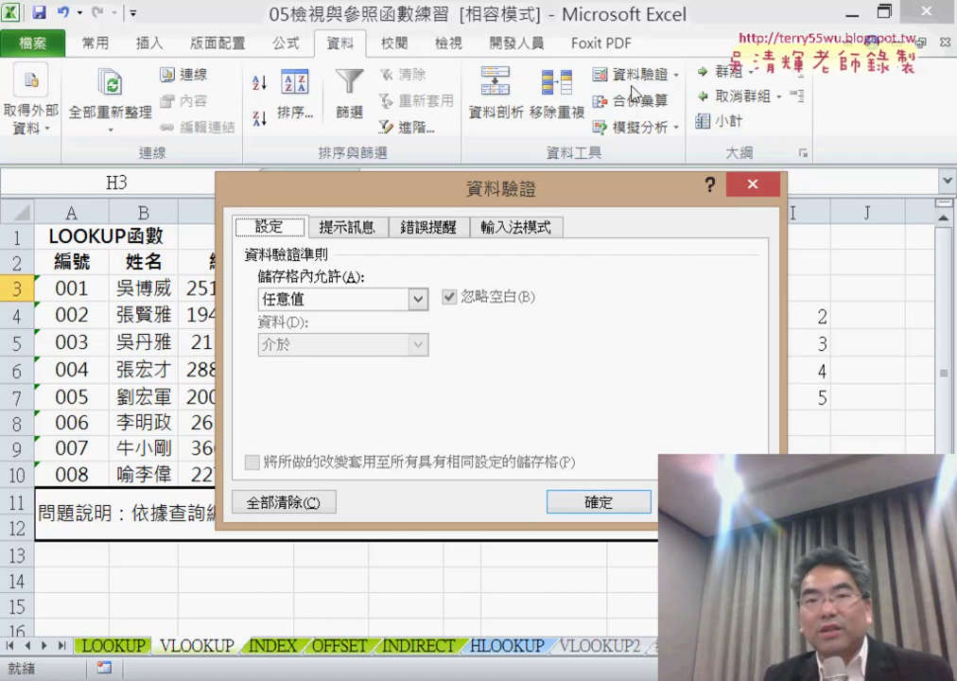
pyautogui.moveTo(534, 189); pyautogui.dragTo(608, 378)
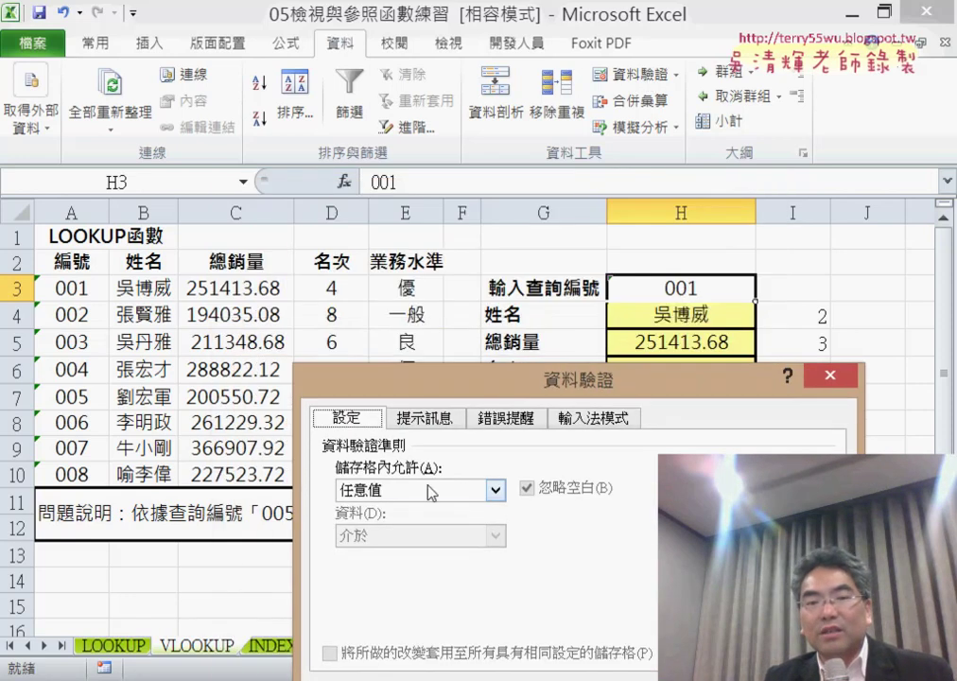
pyautogui.click(432, 491)
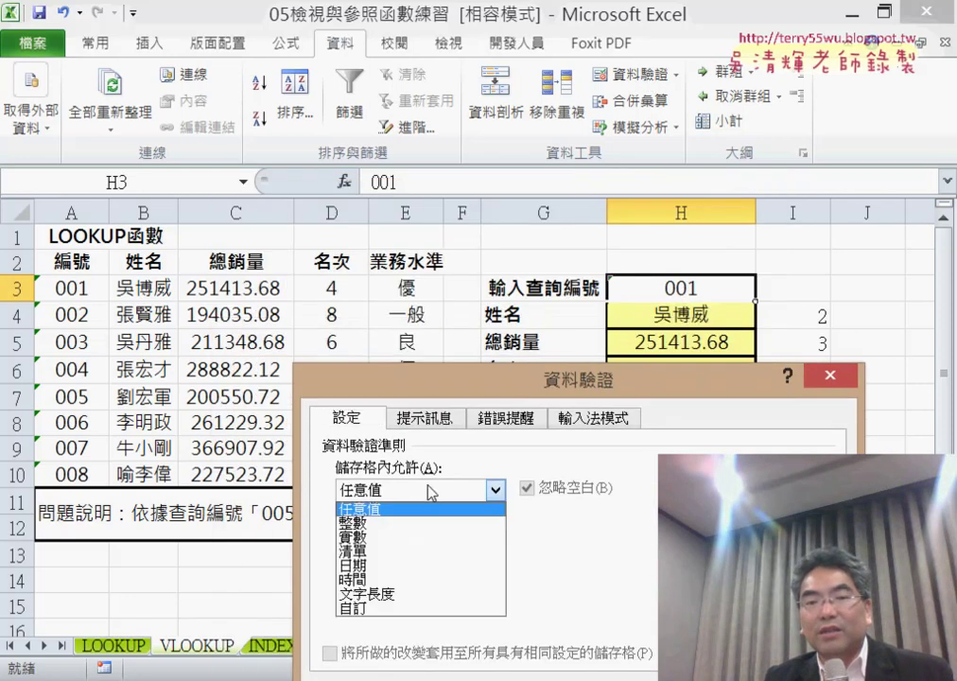
pyautogui.click(435, 552)
pyautogui.moveTo(430, 379); pyautogui.dragTo(380, 123)
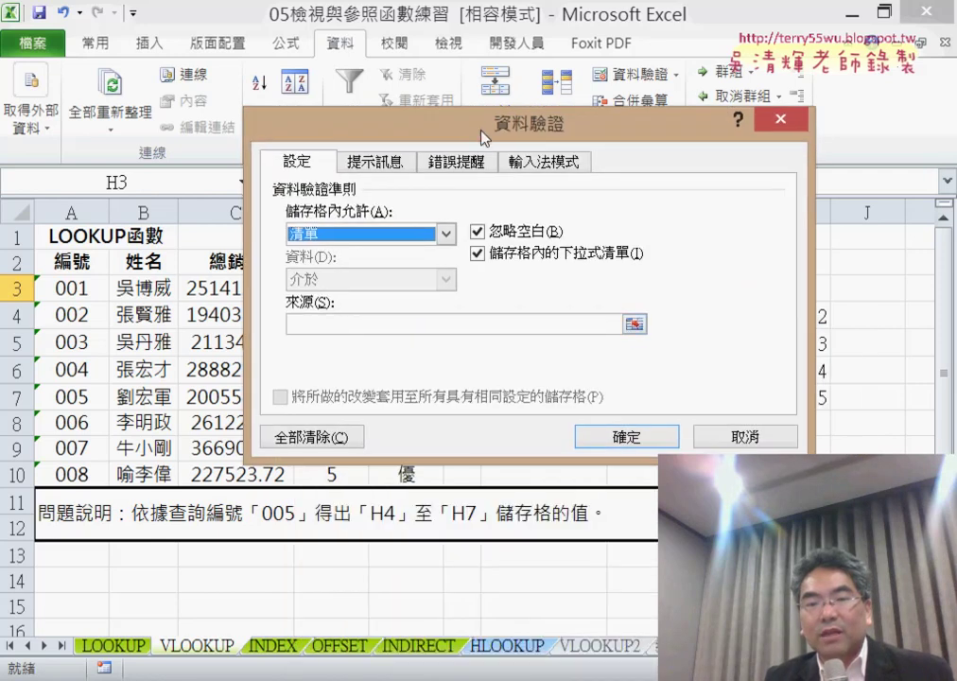
pyautogui.click(334, 324)
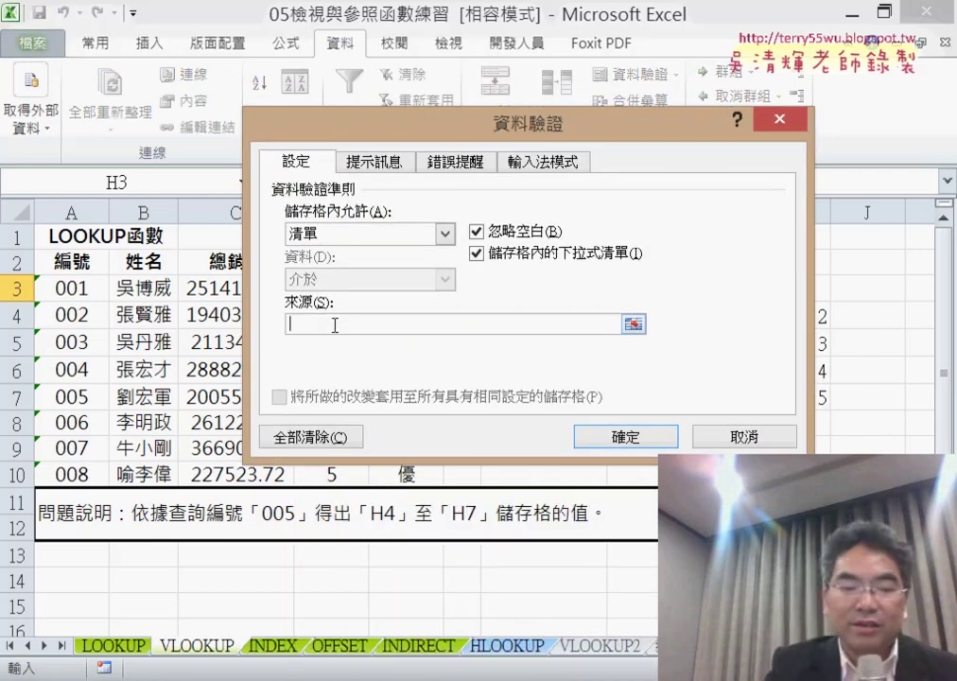
pyautogui.press('F3')
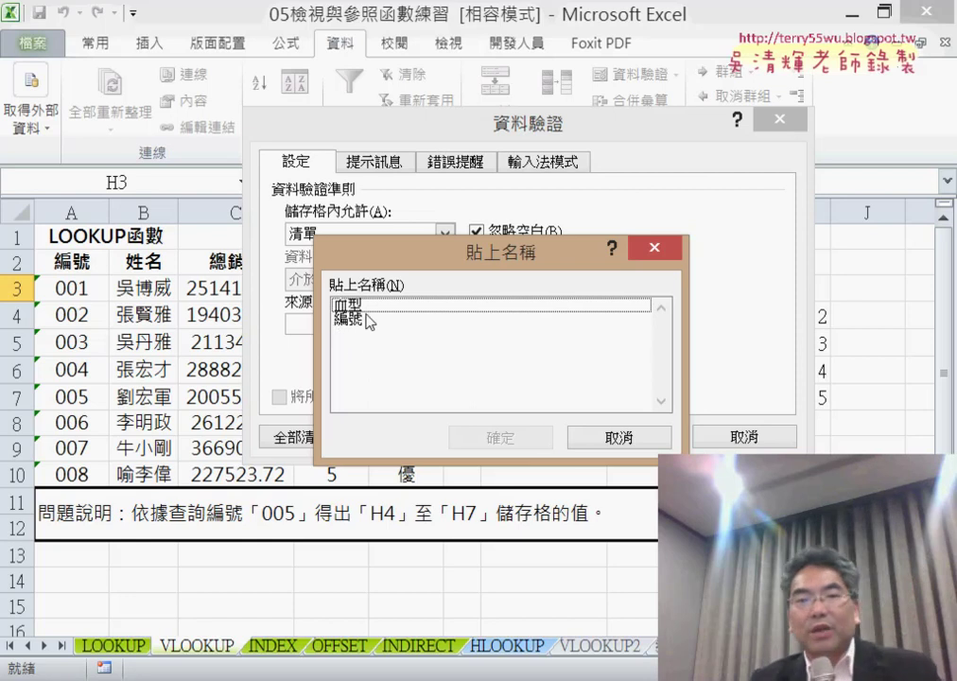
pyautogui.click(368, 321)
pyautogui.click(517, 441)
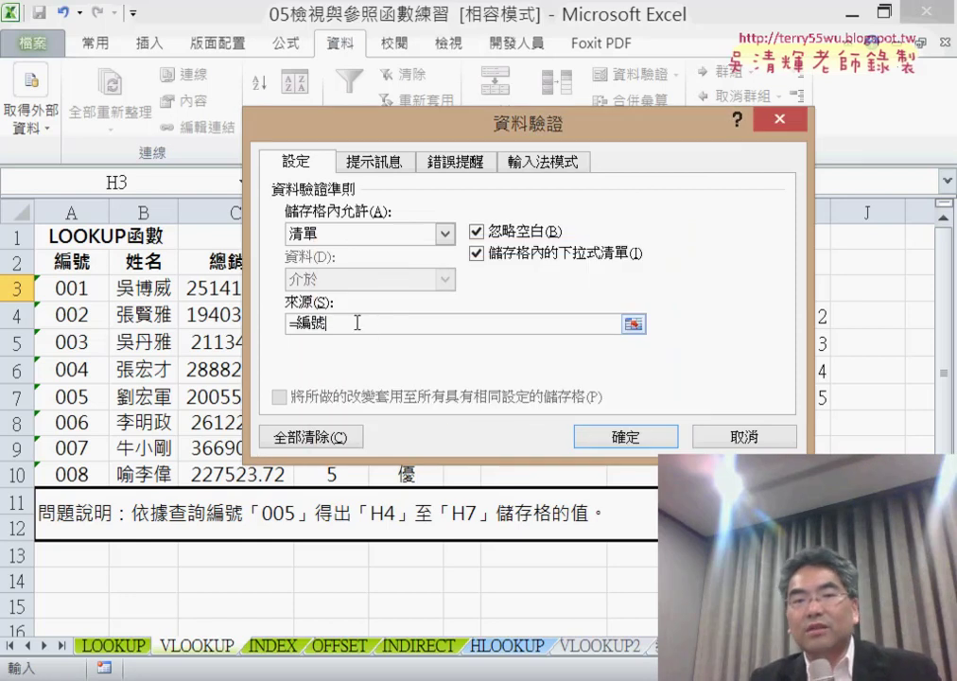
pyautogui.moveTo(356, 322); pyautogui.dragTo(274, 321)
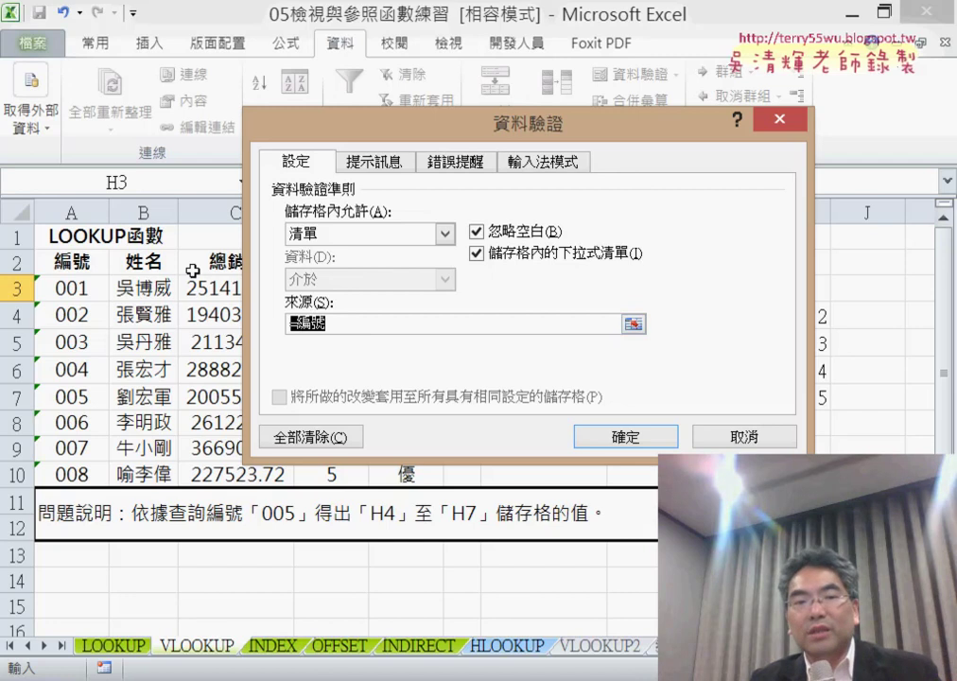
pyautogui.click(666, 437)
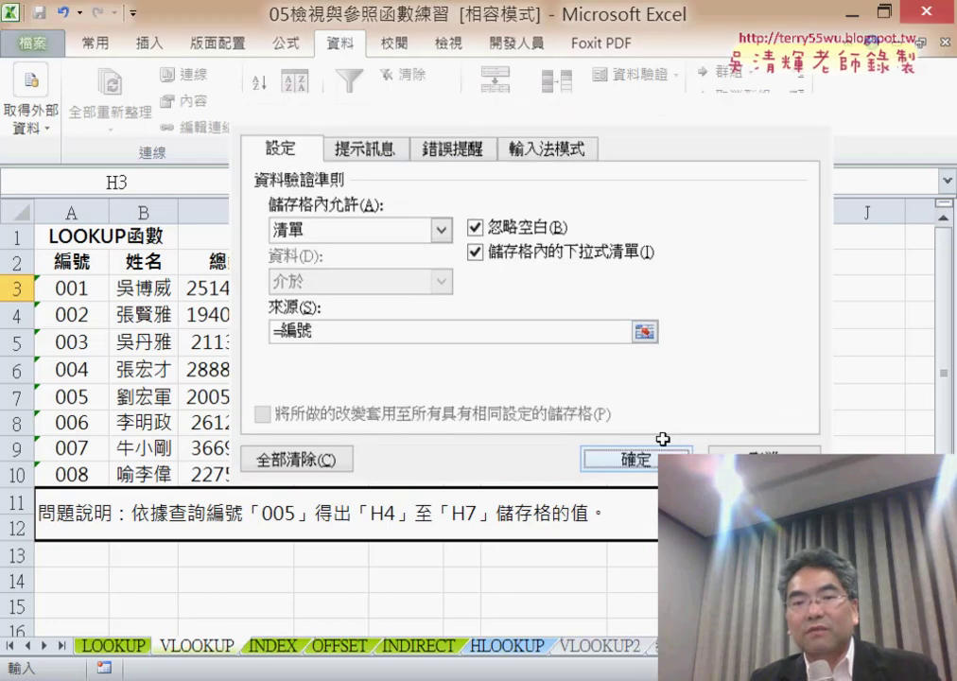
# Step: Test H3's dropdown with IDs 003, 006, 007 and 002, then clear H3
pyautogui.click(818, 278)
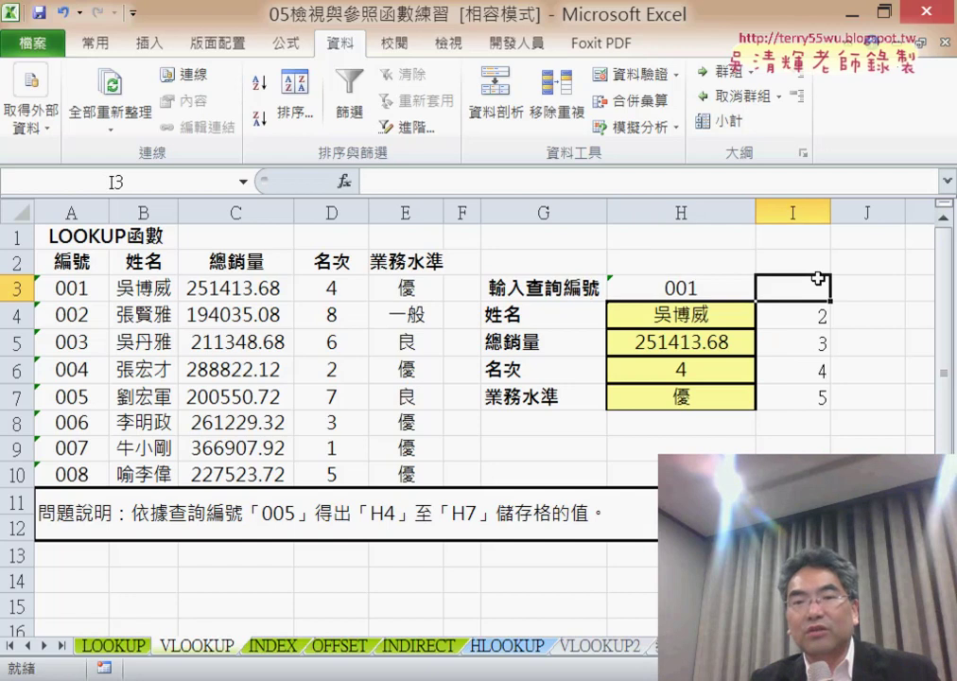
pyautogui.click(722, 289)
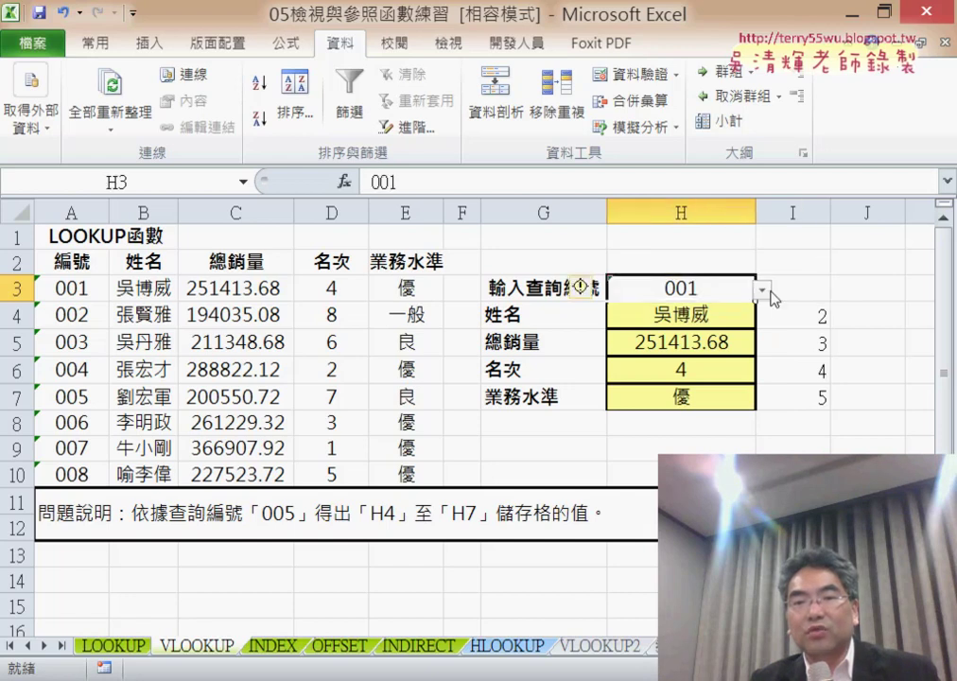
pyautogui.click(762, 291)
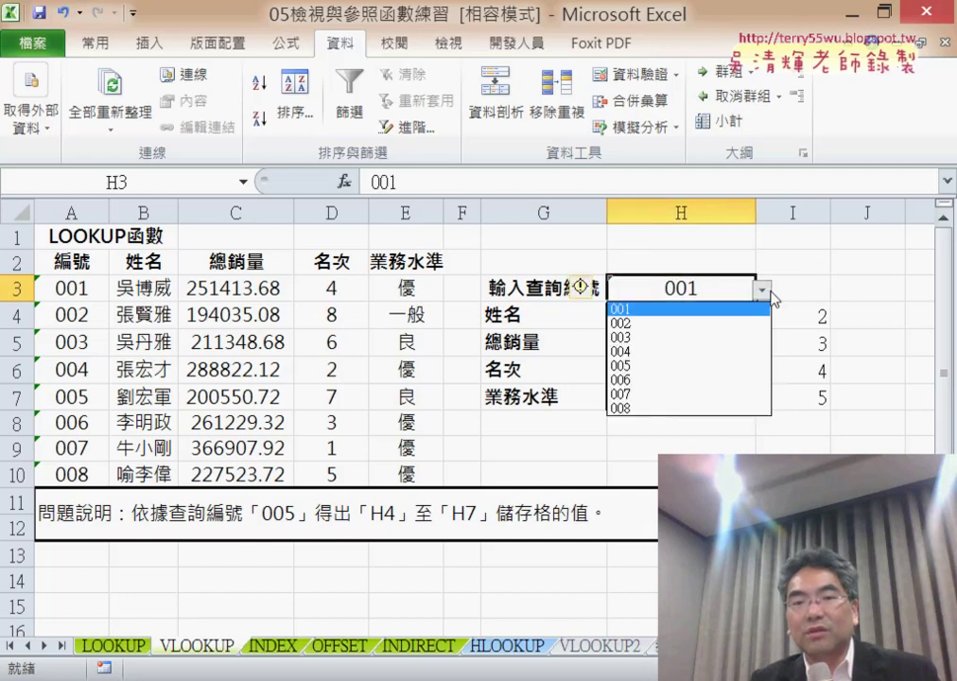
pyautogui.click(708, 338)
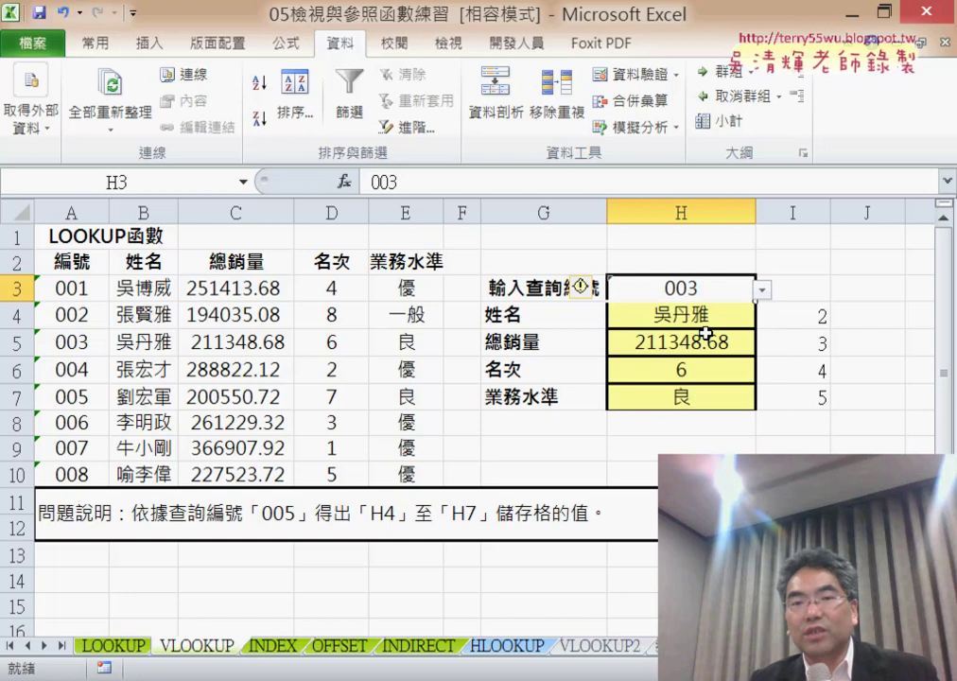
pyautogui.click(762, 292)
pyautogui.click(728, 378)
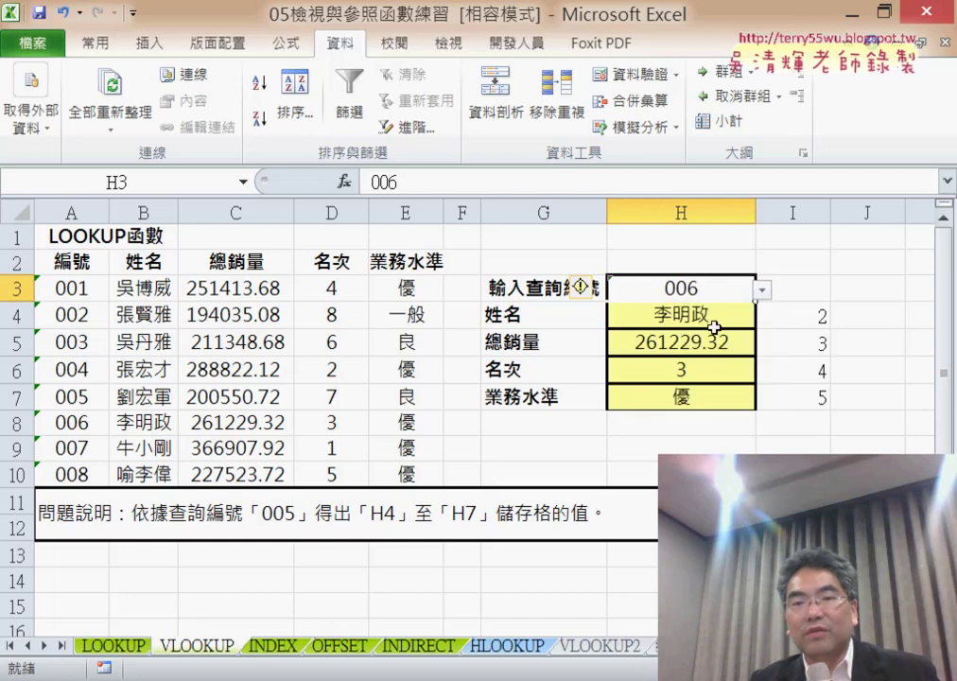
pyautogui.click(762, 292)
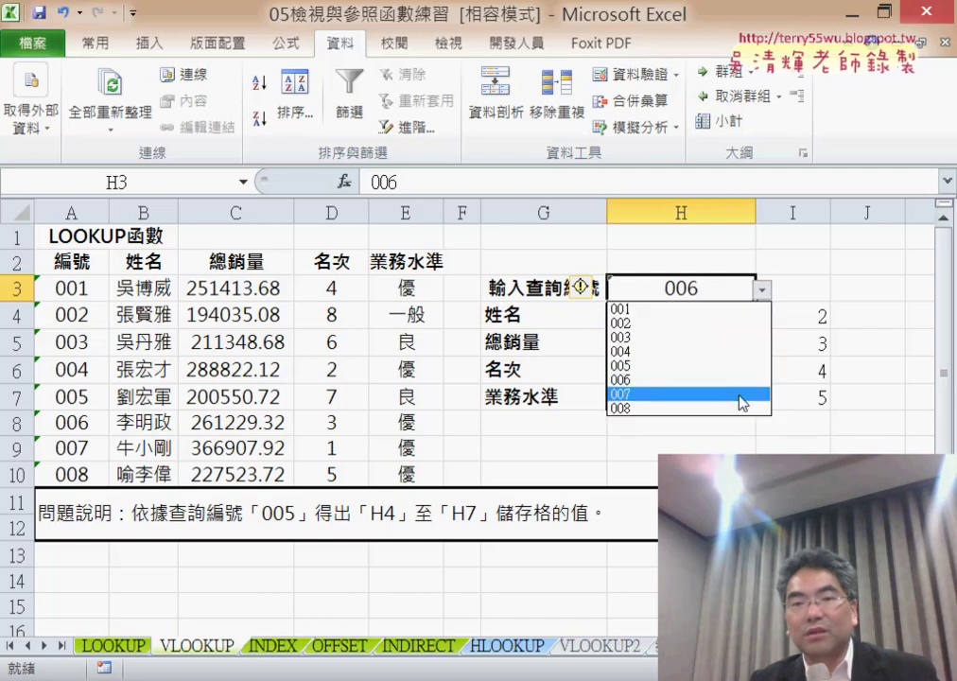
pyautogui.click(737, 394)
pyautogui.click(762, 292)
pyautogui.click(745, 325)
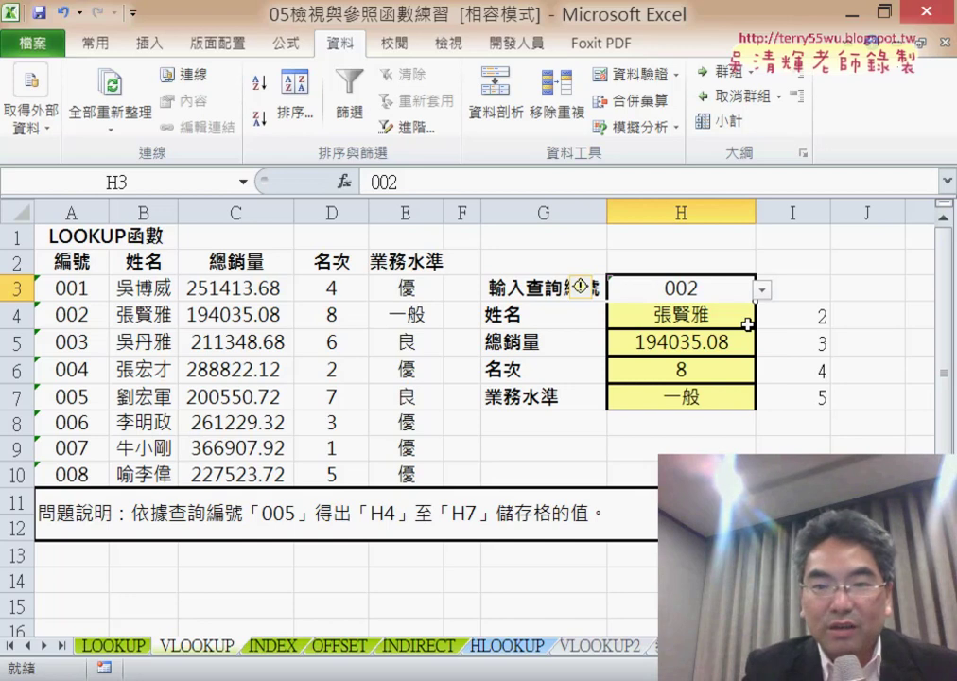
pyautogui.press('Delete')
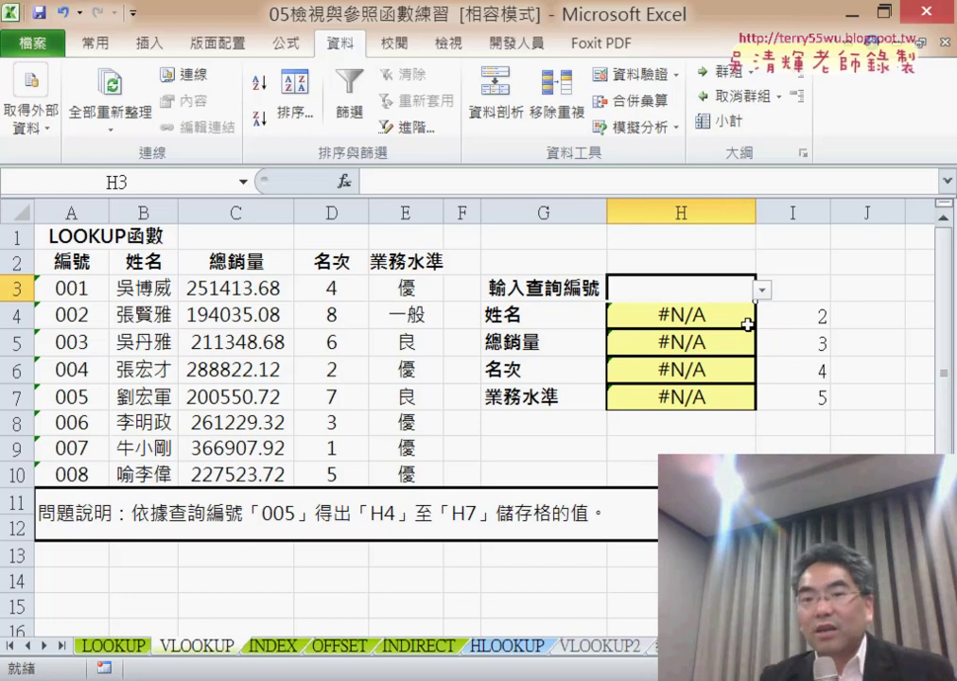
# Step: Cut the VLOOKUP formula text from H4's formula bar, leaving only =
pyautogui.click(725, 318)
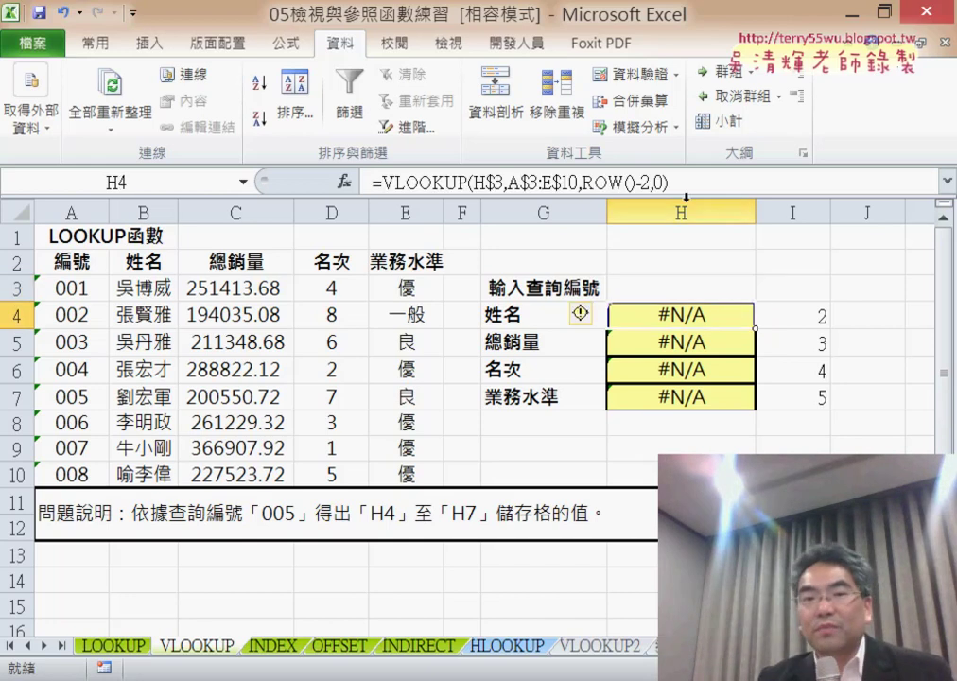
pyautogui.moveTo(669, 182); pyautogui.dragTo(388, 173)
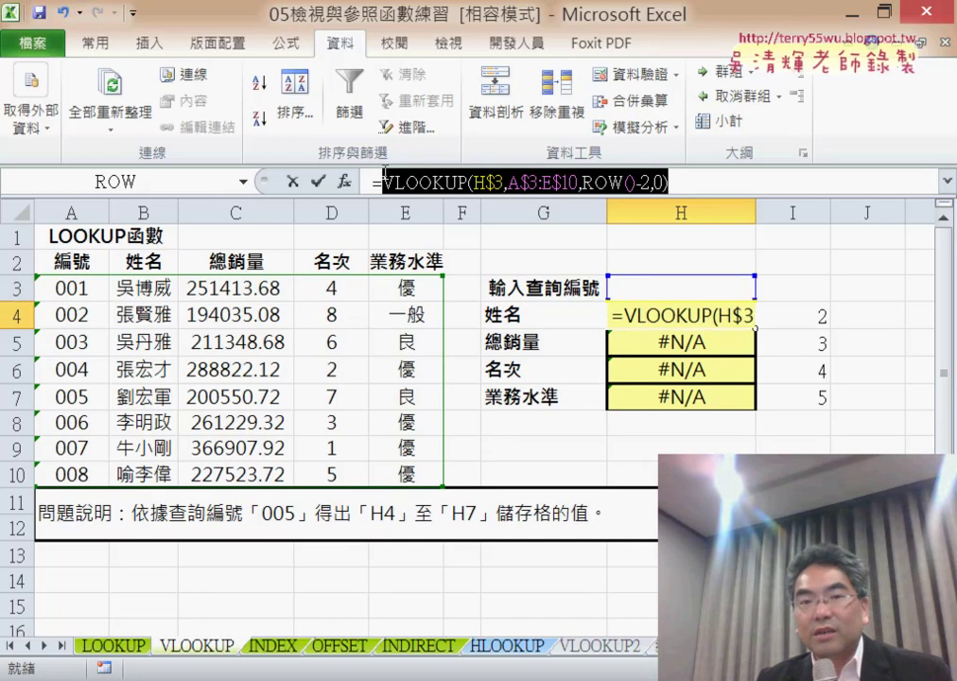
pyautogui.rightClick(458, 184)
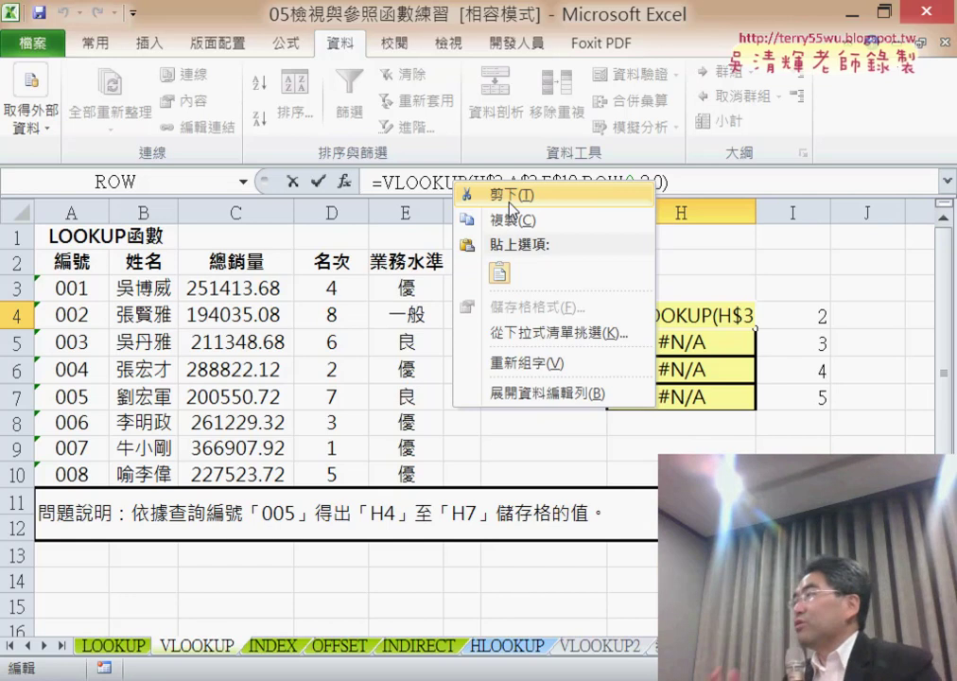
pyautogui.click(511, 206)
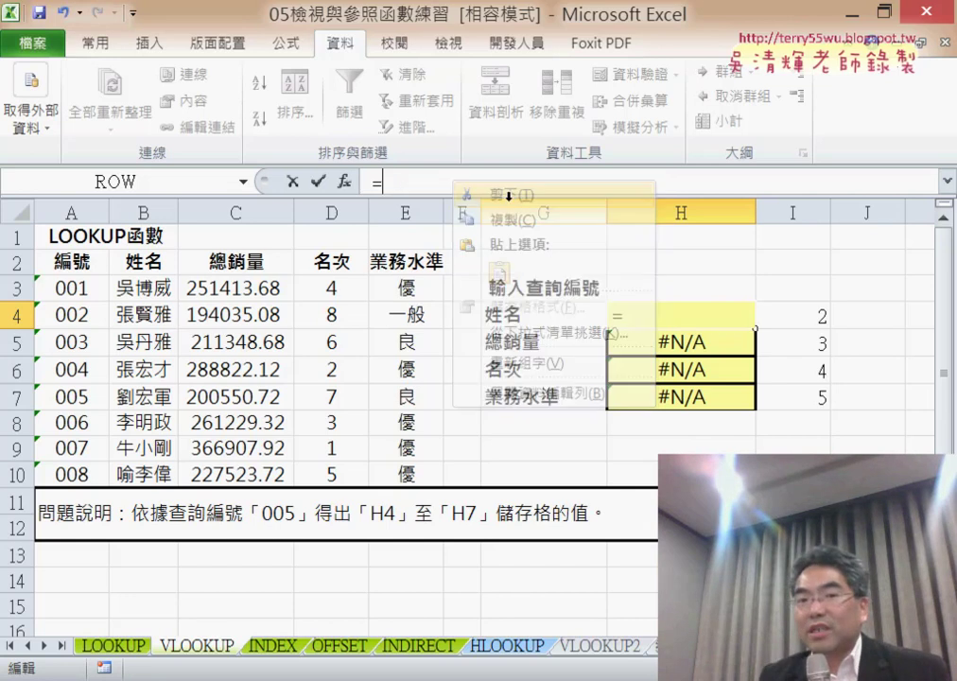
pyautogui.click(344, 180)
# Step: Insert the logical IF function into H4's formula
pyautogui.click(432, 196)
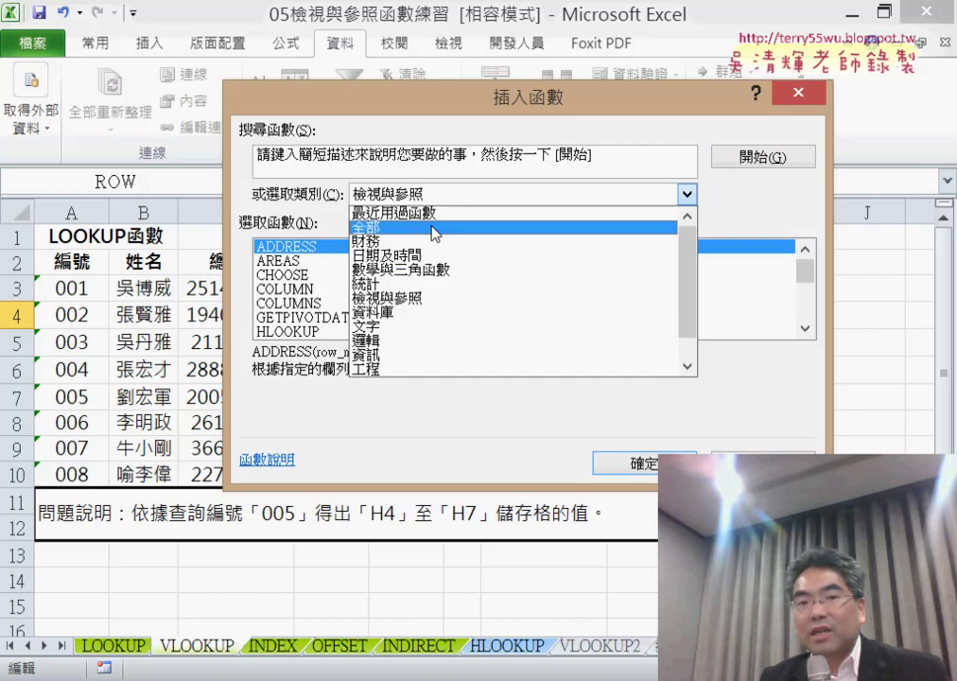
pyautogui.click(437, 342)
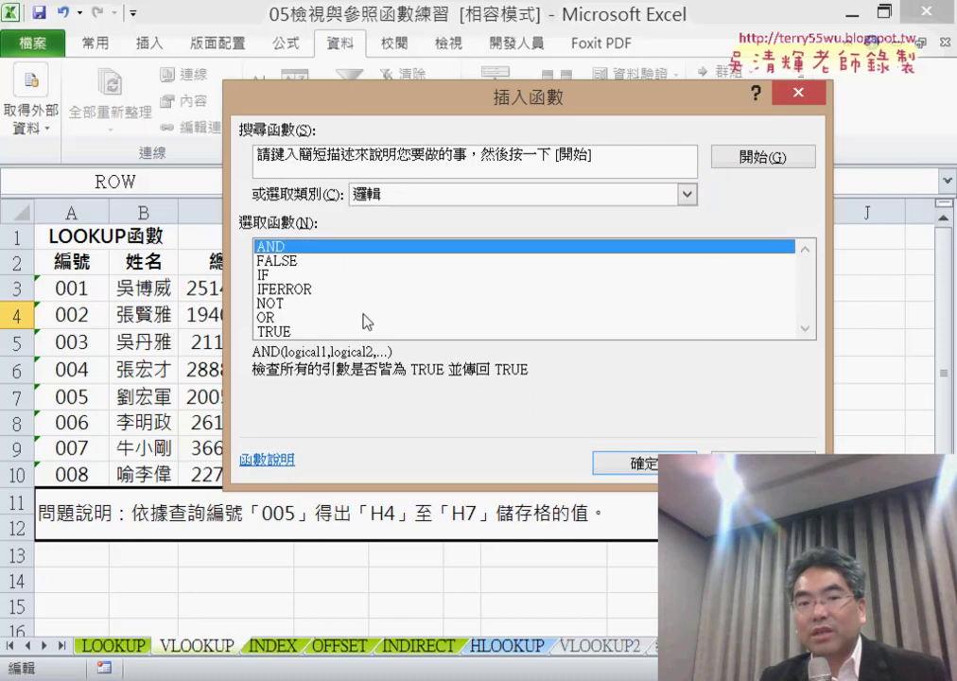
pyautogui.doubleClick(270, 282)
pyautogui.moveTo(407, 163); pyautogui.dragTo(446, 444)
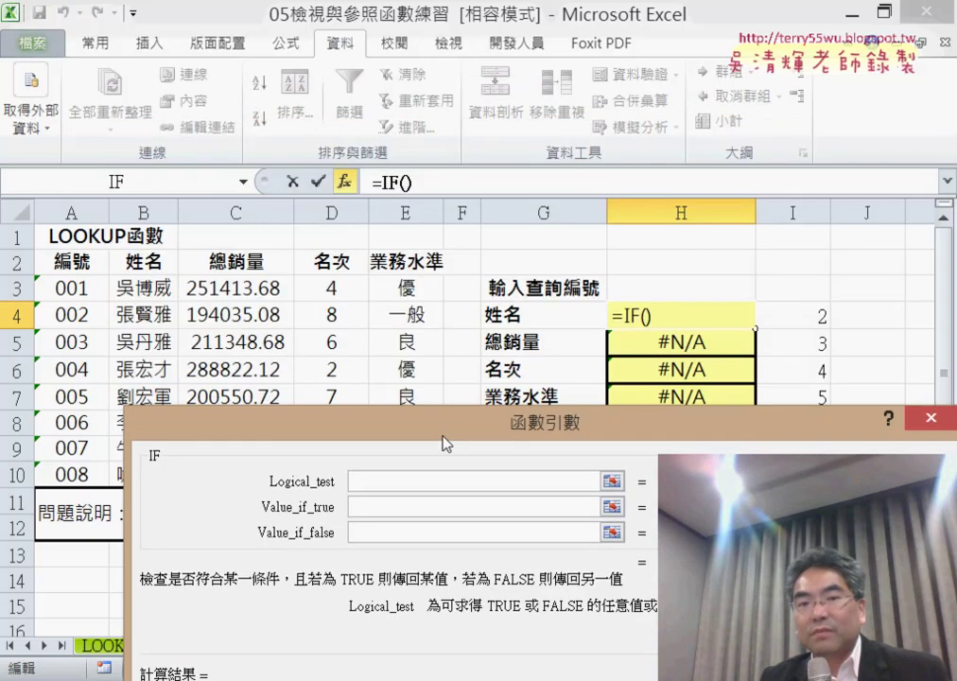
# Step: Give IF the test H3="", a "" true result, and the pasted VLOOKUP as the false result
pyautogui.click(653, 286)
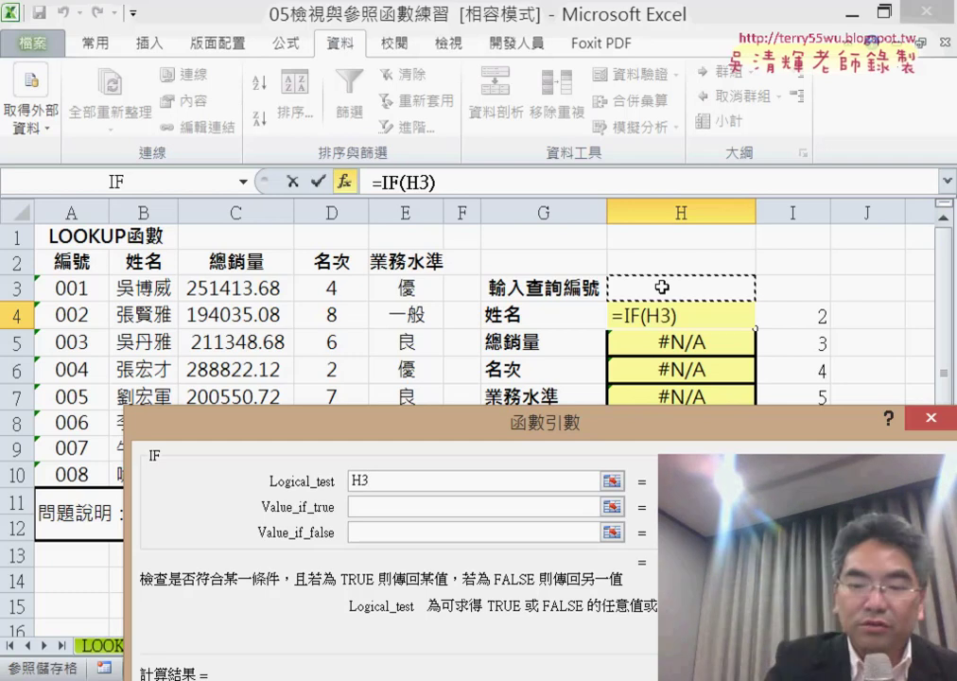
pyautogui.write('=')
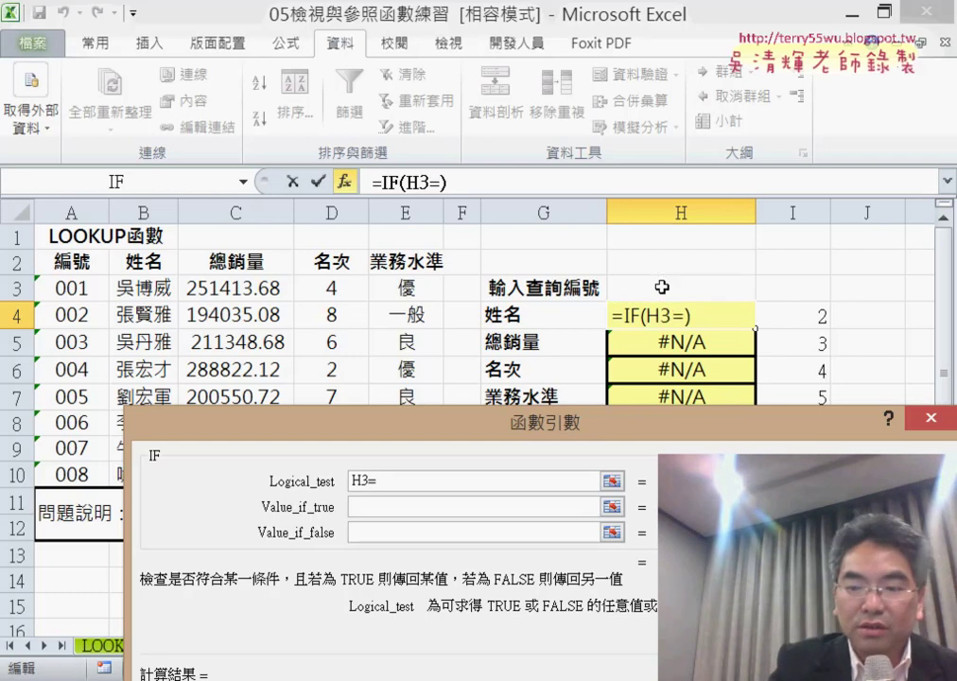
pyautogui.write('""')
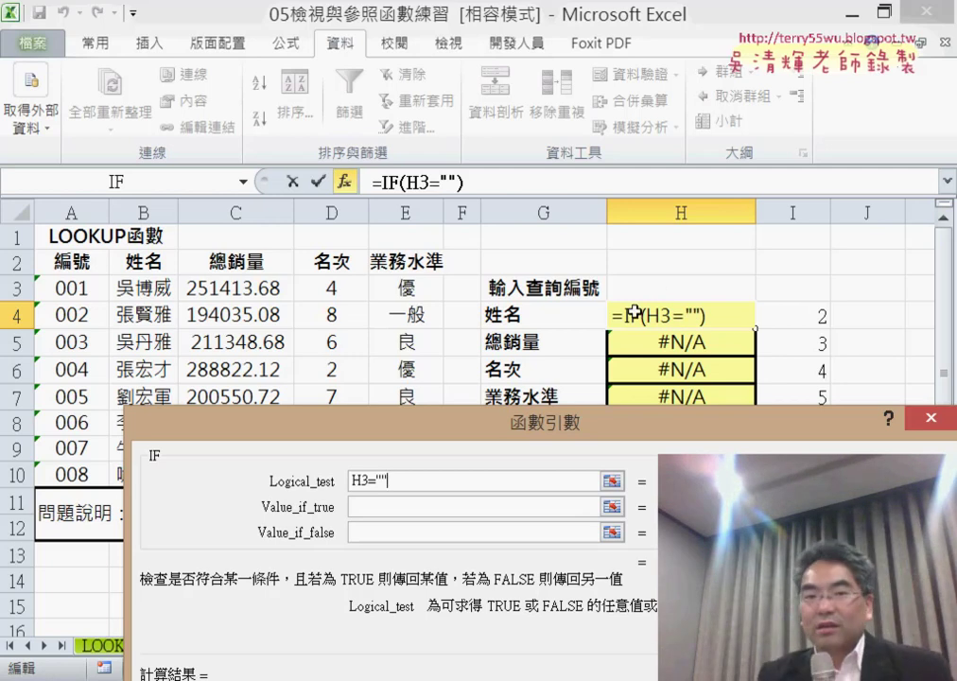
pyautogui.click(387, 503)
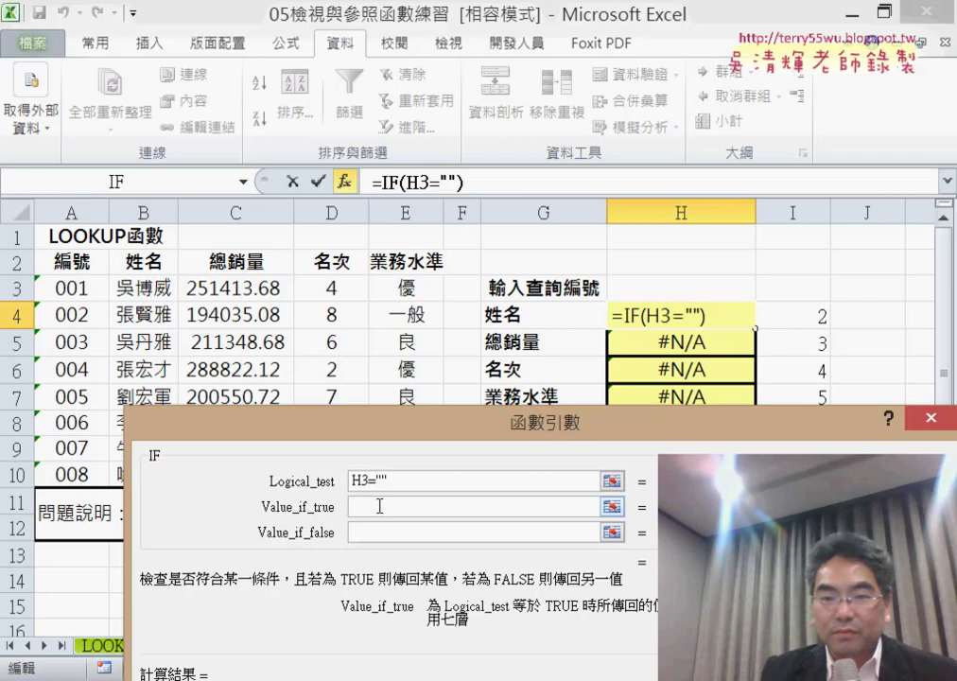
pyautogui.write('""')
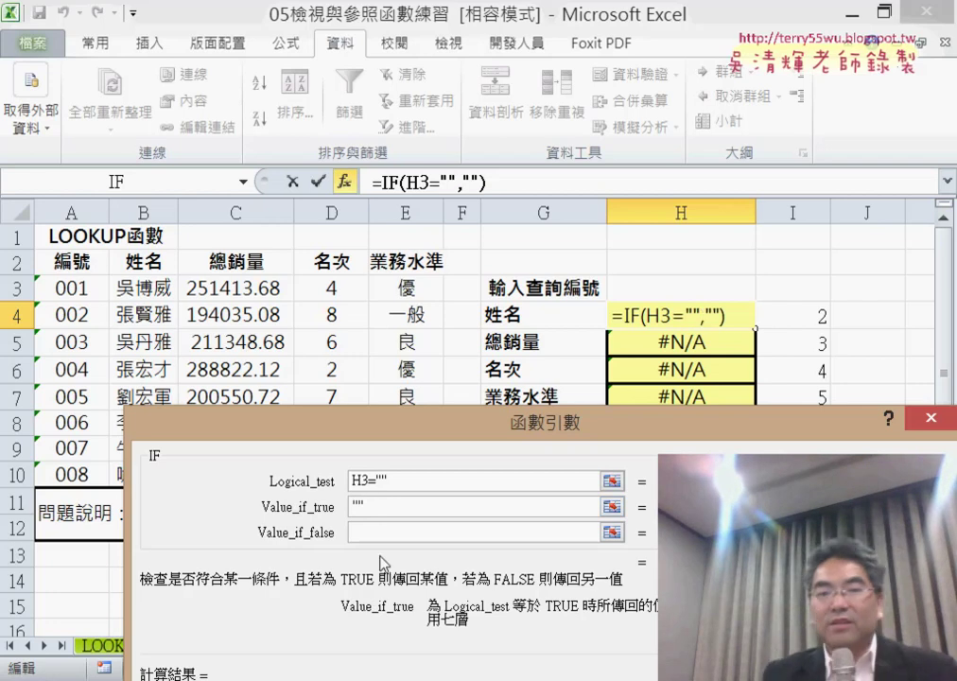
pyautogui.click(382, 533)
pyautogui.rightClick(382, 532)
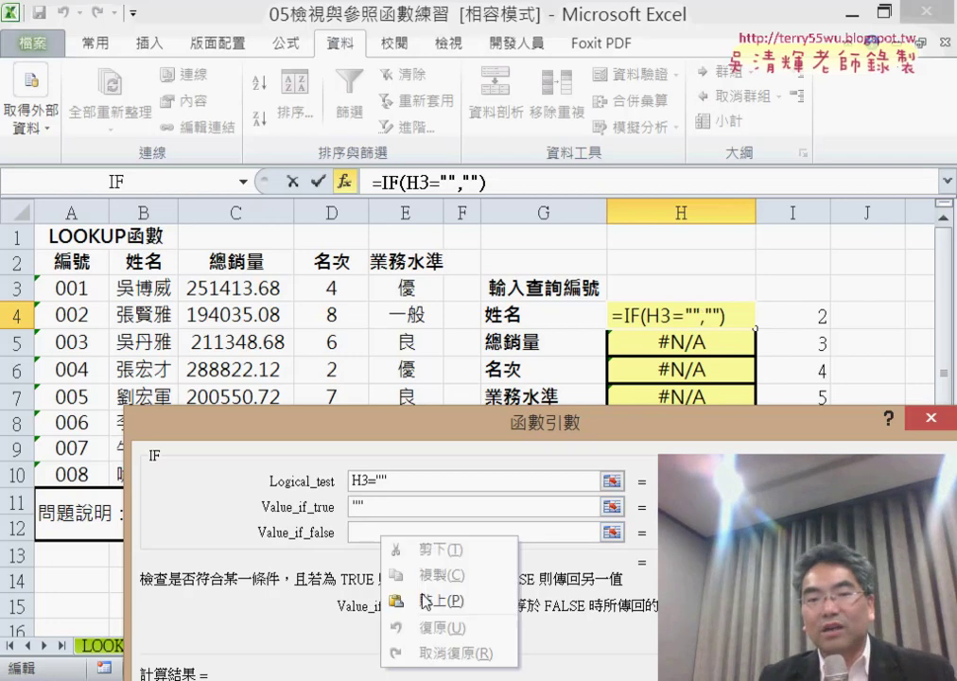
pyautogui.click(402, 540)
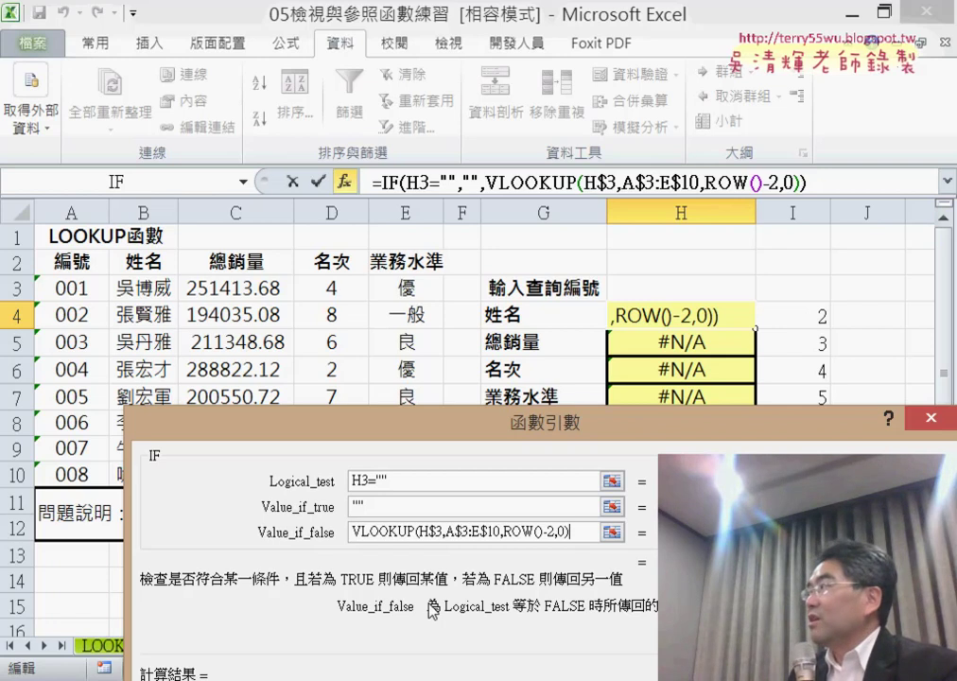
pyautogui.moveTo(552, 422); pyautogui.dragTo(423, 215)
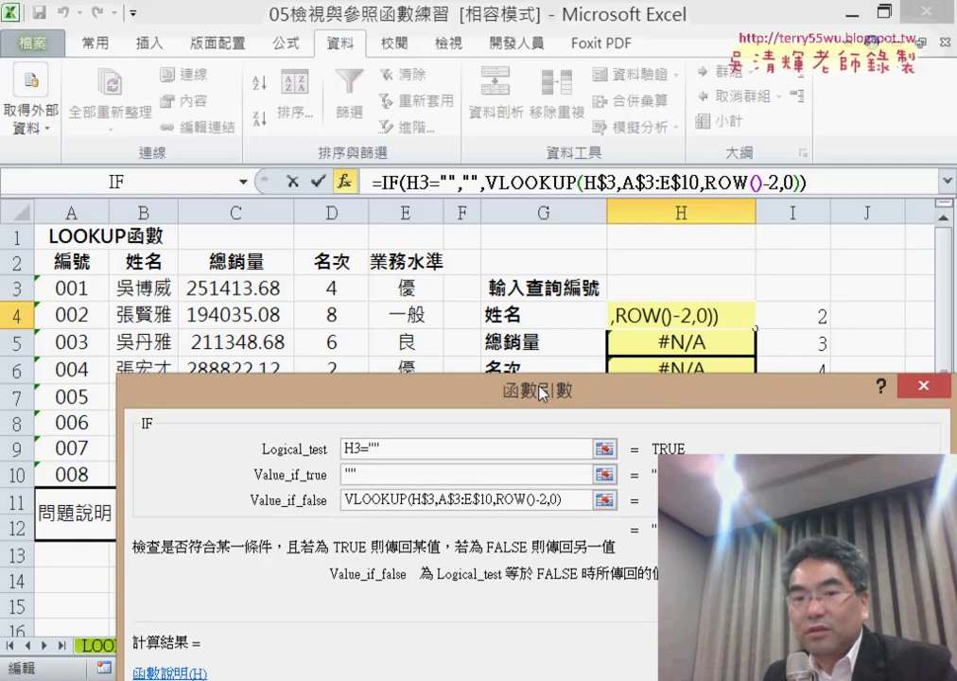
pyautogui.press('Return')
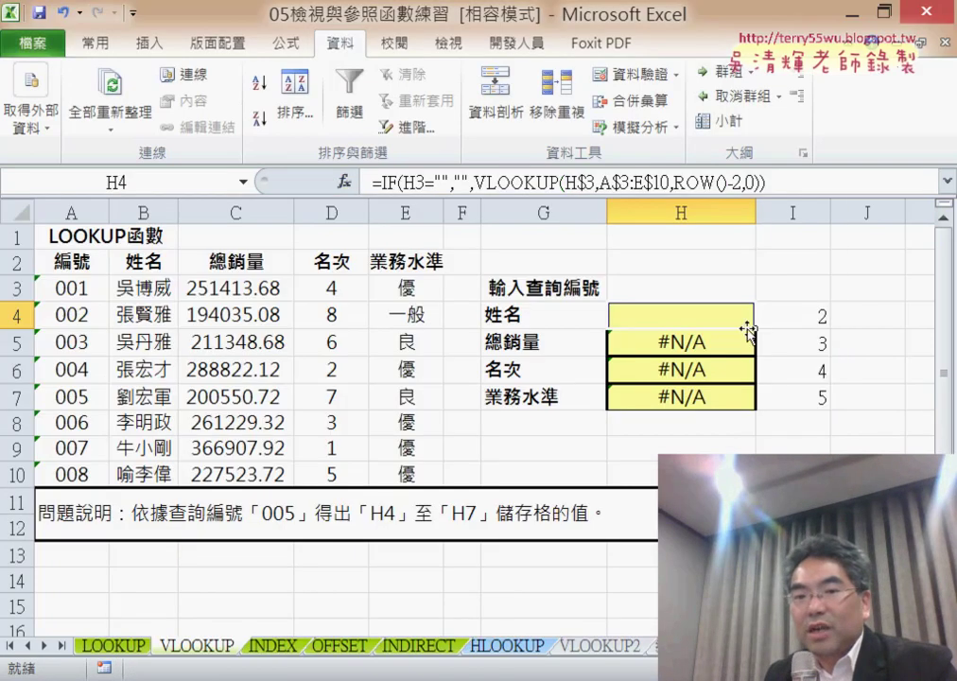
# Step: Fill H4's formula down to H7, test it with ID 003 in H3, then clear H3
pyautogui.moveTo(753, 328); pyautogui.dragTo(754, 408)
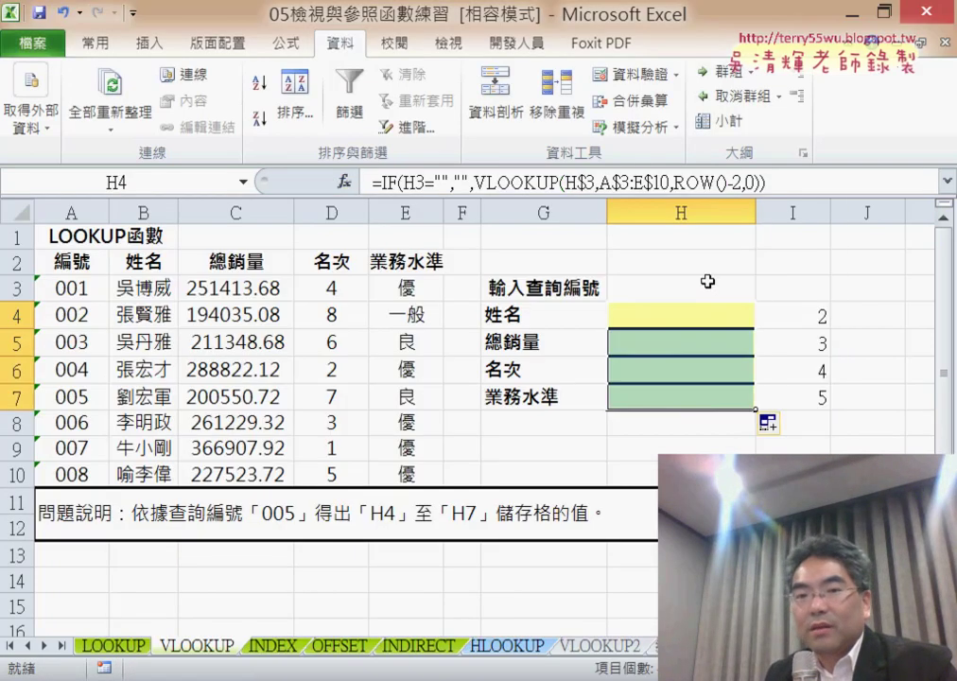
pyautogui.click(728, 289)
pyautogui.click(762, 293)
pyautogui.click(741, 335)
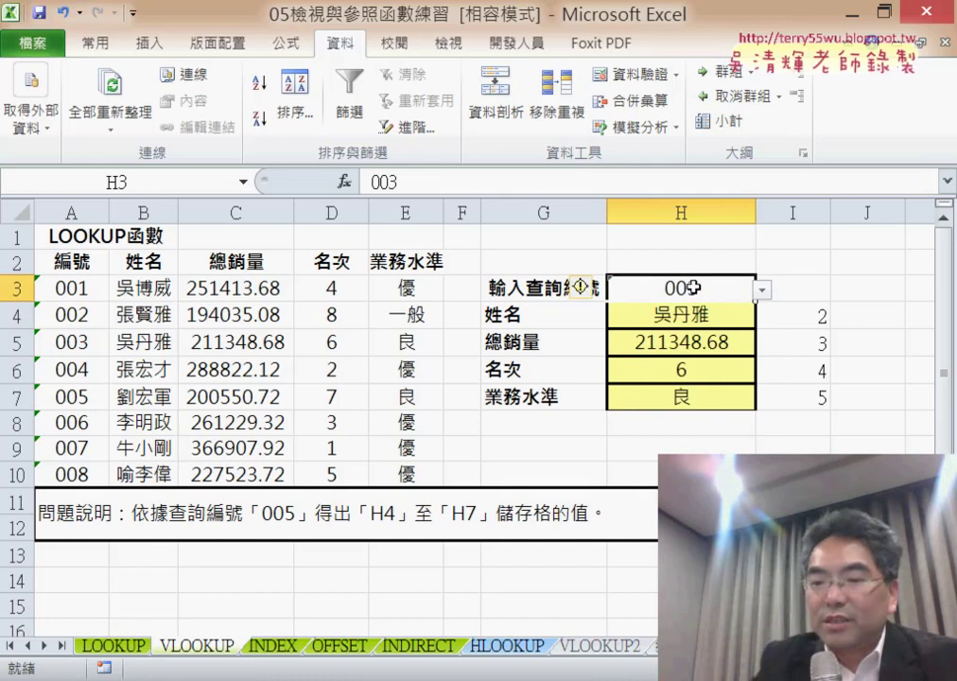
pyautogui.press('Delete')
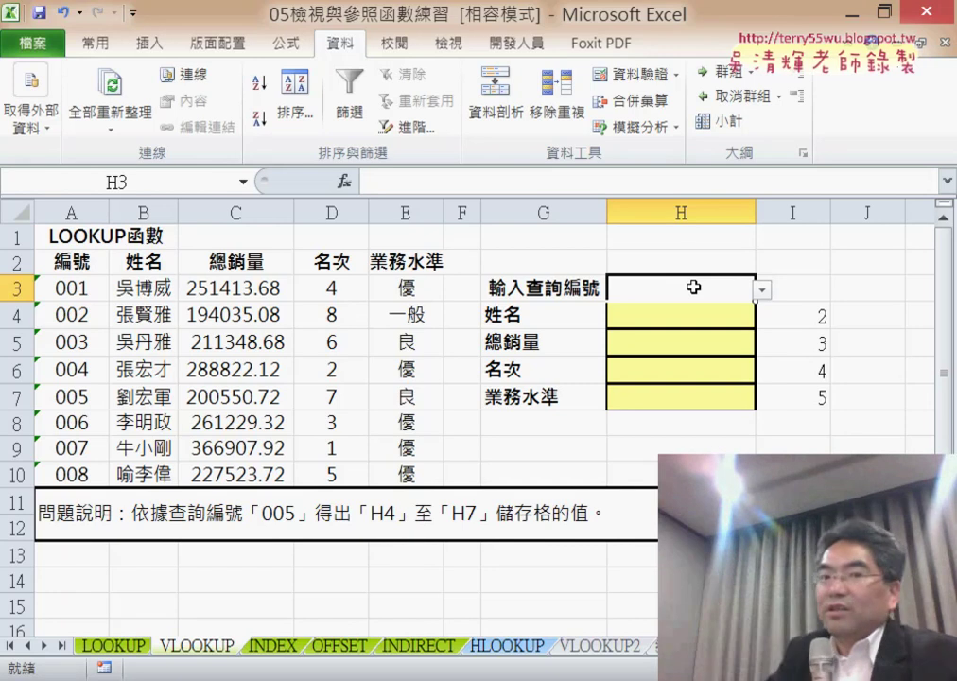
# Step: Start data validation on column H, then cancel the prompt about unvalidated cells
pyautogui.click(683, 211)
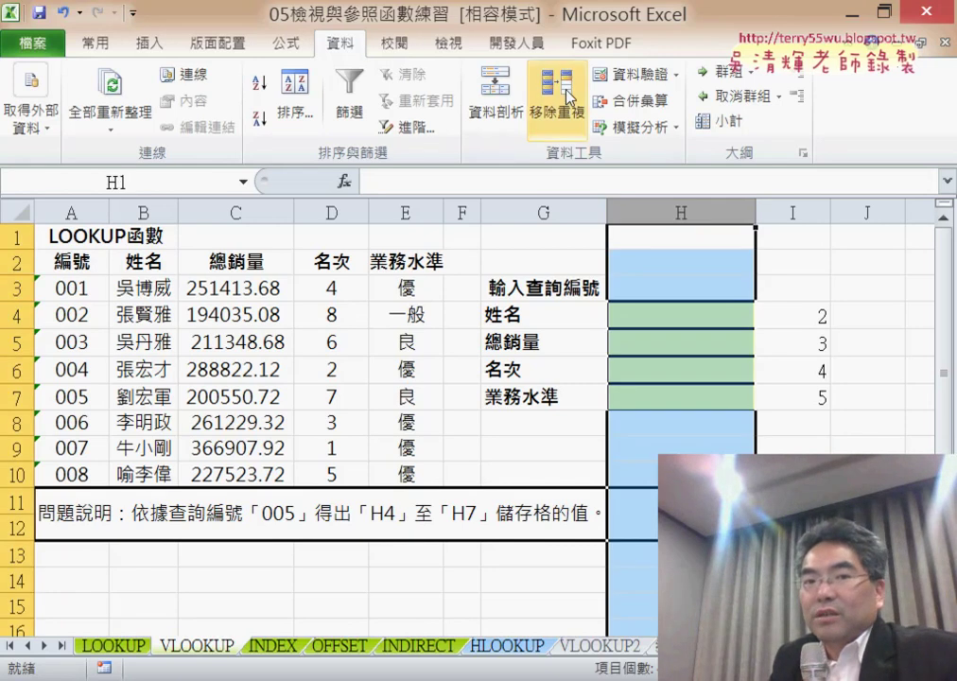
pyautogui.click(645, 75)
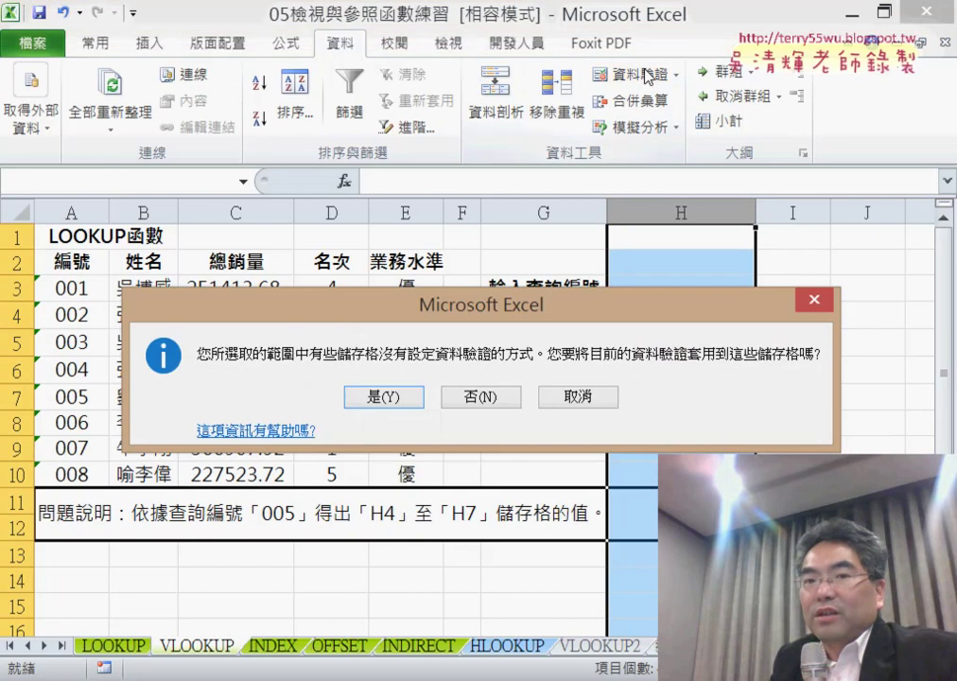
pyautogui.click(578, 397)
# Step: Apply List data validation to column J with the named range 編號 as its source
pyautogui.click(880, 213)
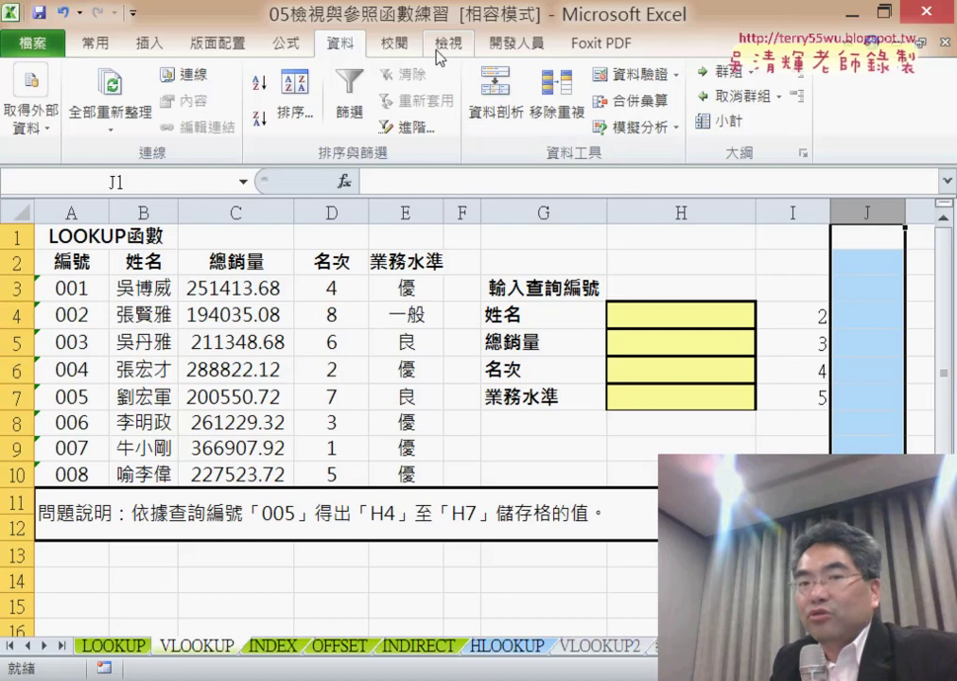
pyautogui.click(625, 74)
pyautogui.click(333, 311)
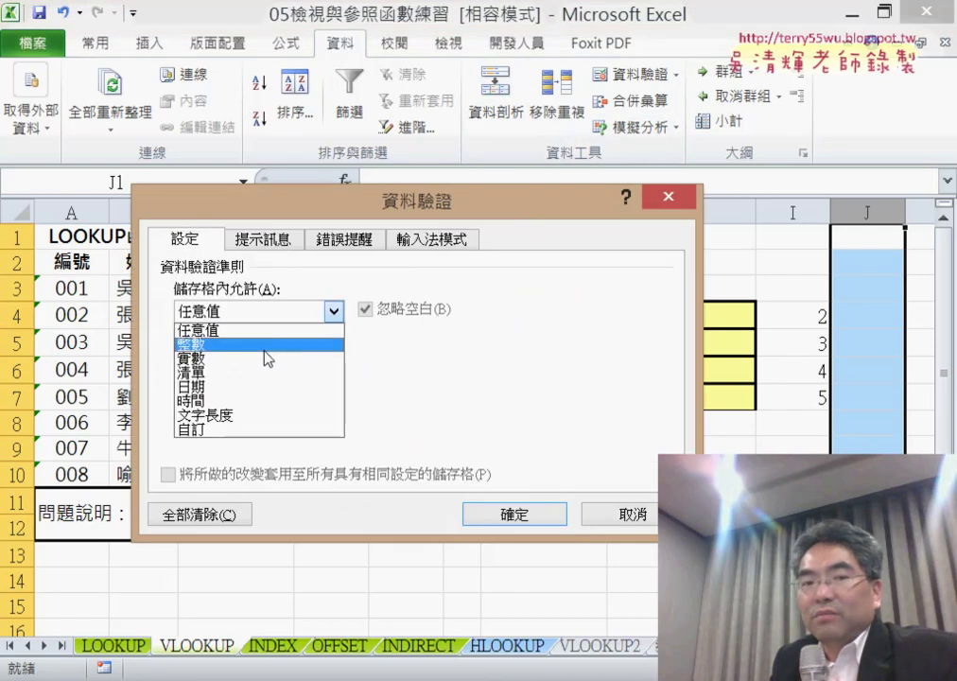
pyautogui.click(269, 374)
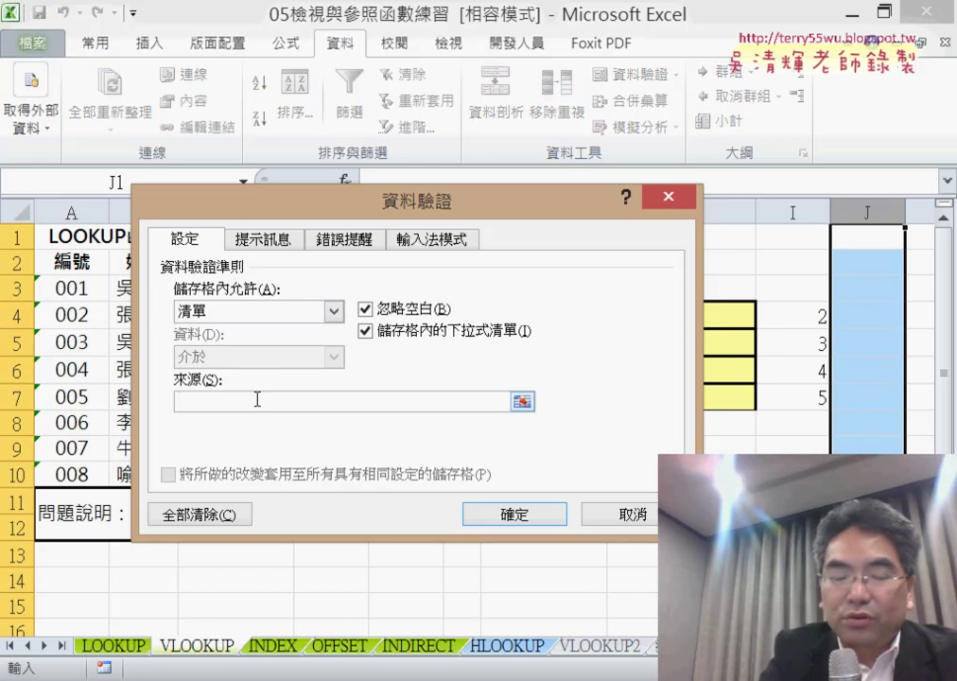
pyautogui.press('F3')
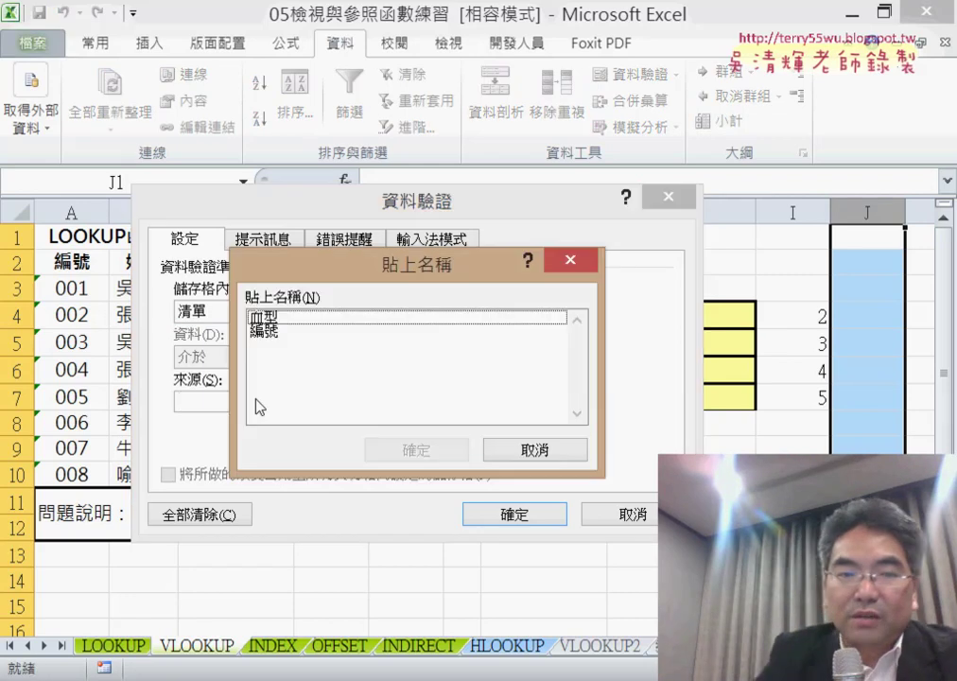
pyautogui.click(300, 332)
pyautogui.doubleClick(301, 333)
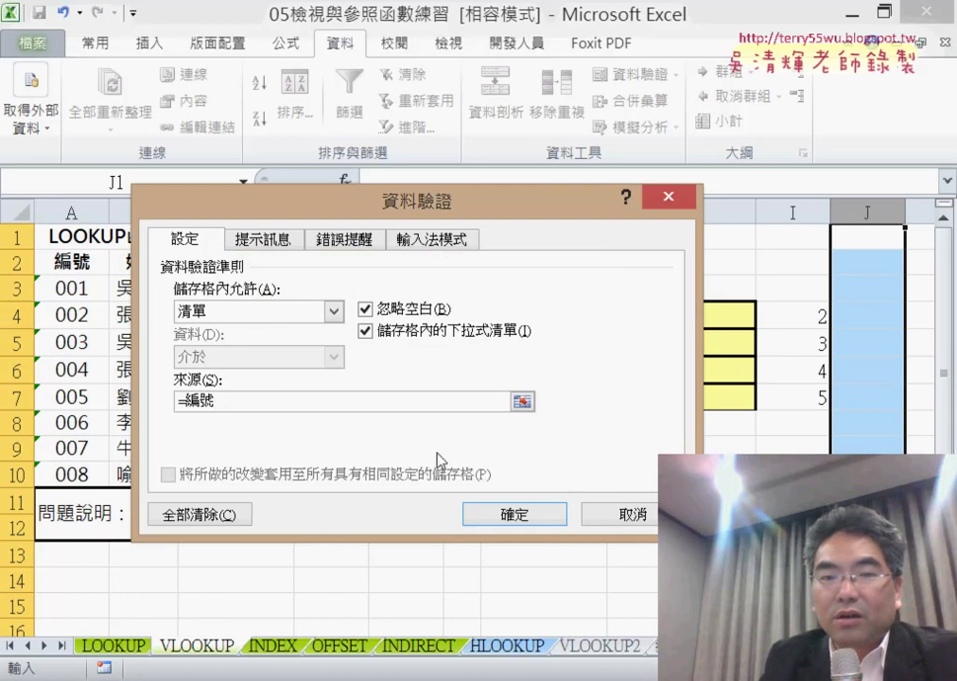
pyautogui.click(495, 514)
# Step: Open J1's dropdown to show the ID choices 001 through 008
pyautogui.click(891, 265)
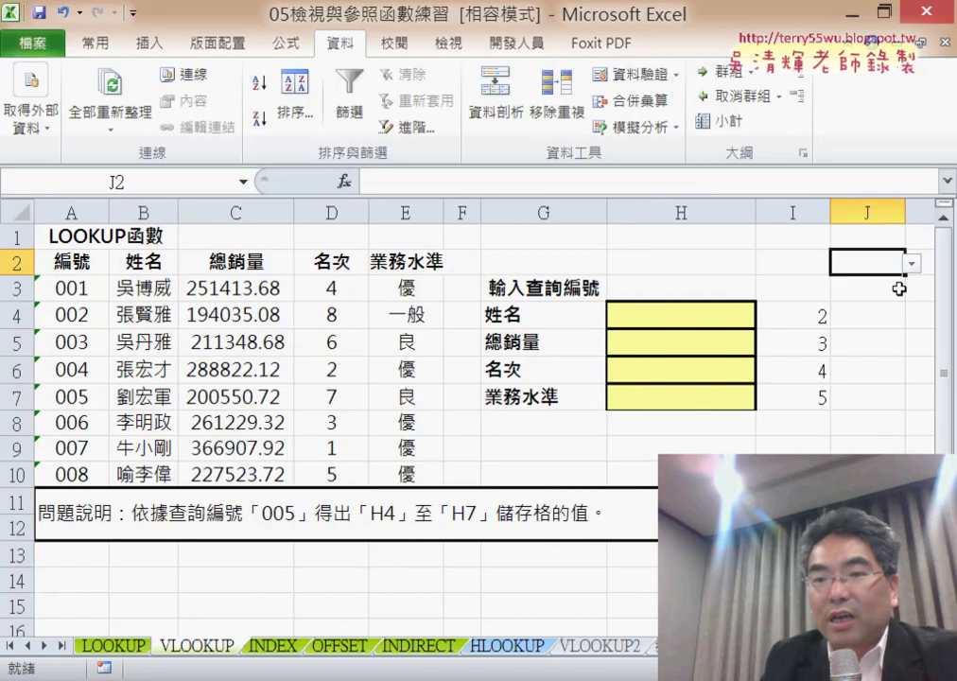
pyautogui.press('Down')
pyautogui.press('Down')
pyautogui.press('Down')
pyautogui.press('Down')
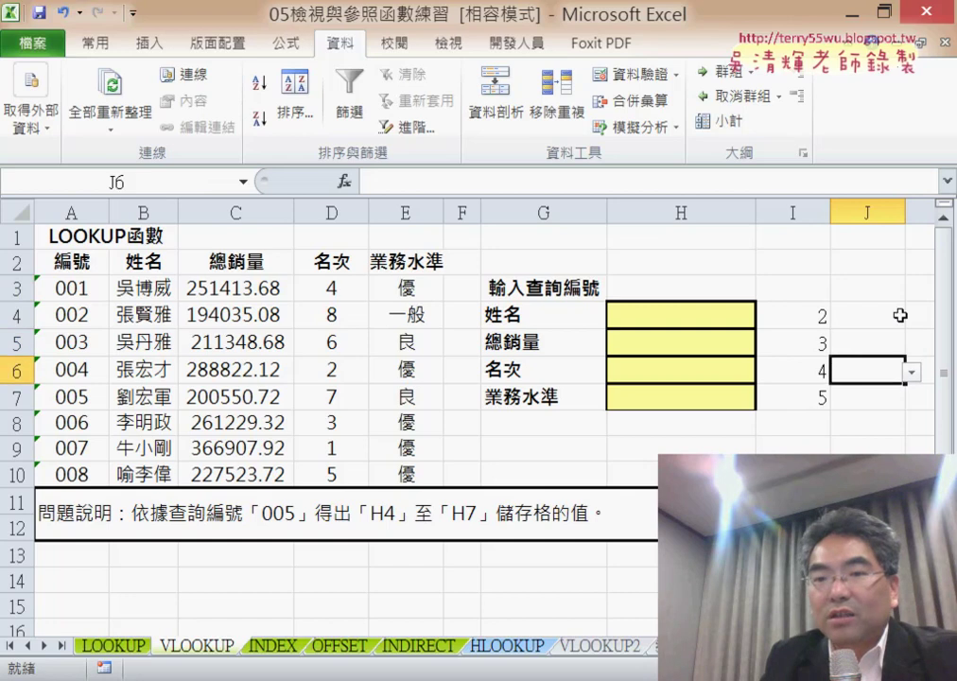
pyautogui.click(889, 243)
pyautogui.click(909, 242)
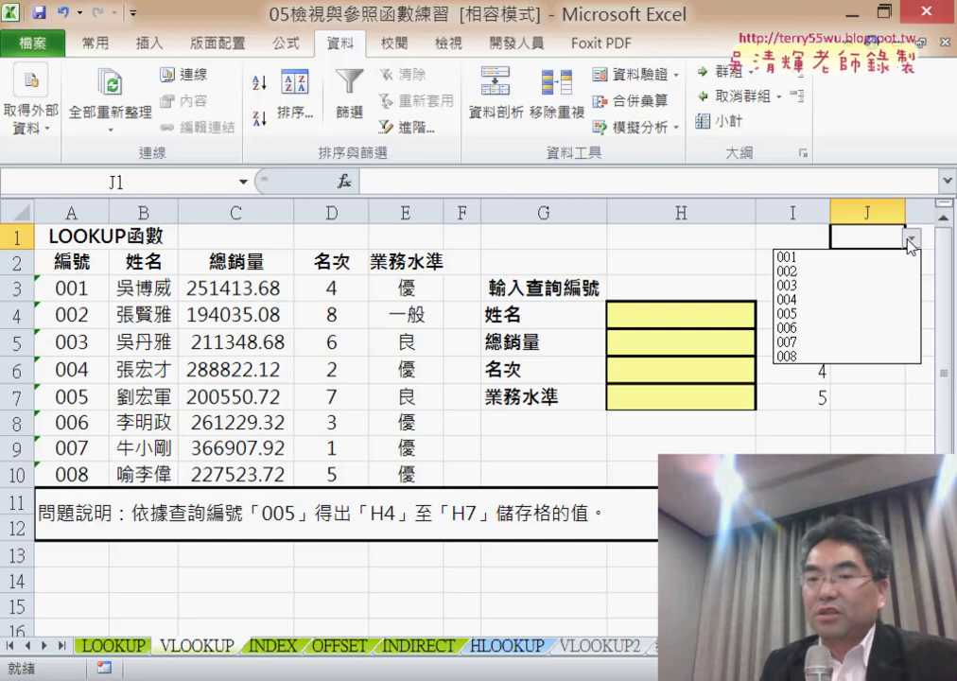
pyautogui.click(712, 297)
pyautogui.click(716, 291)
pyautogui.click(697, 316)
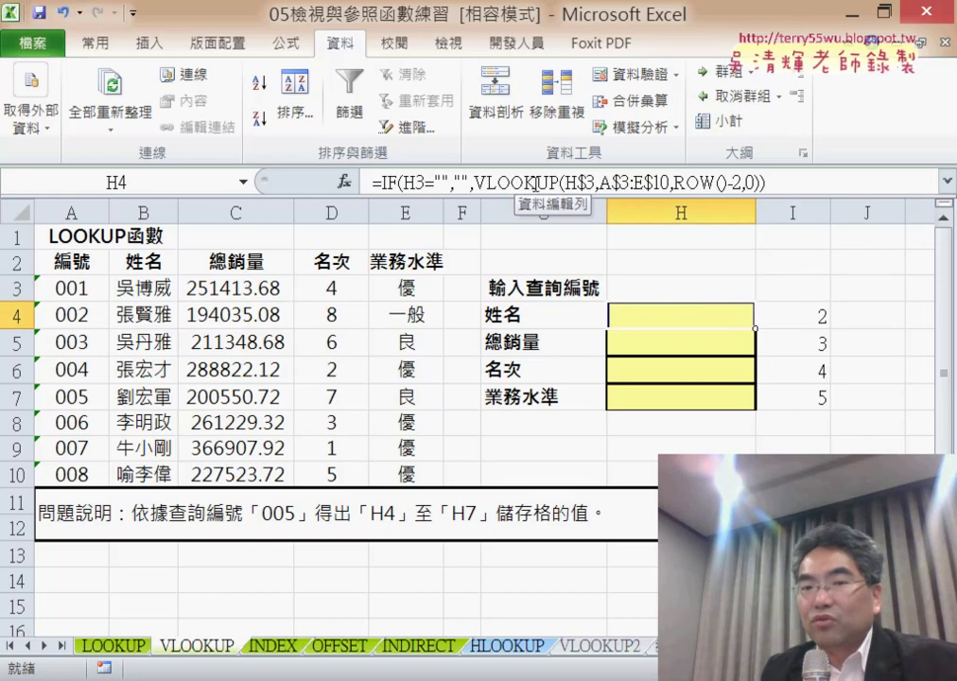
pyautogui.moveTo(674, 183); pyautogui.dragTo(718, 182)
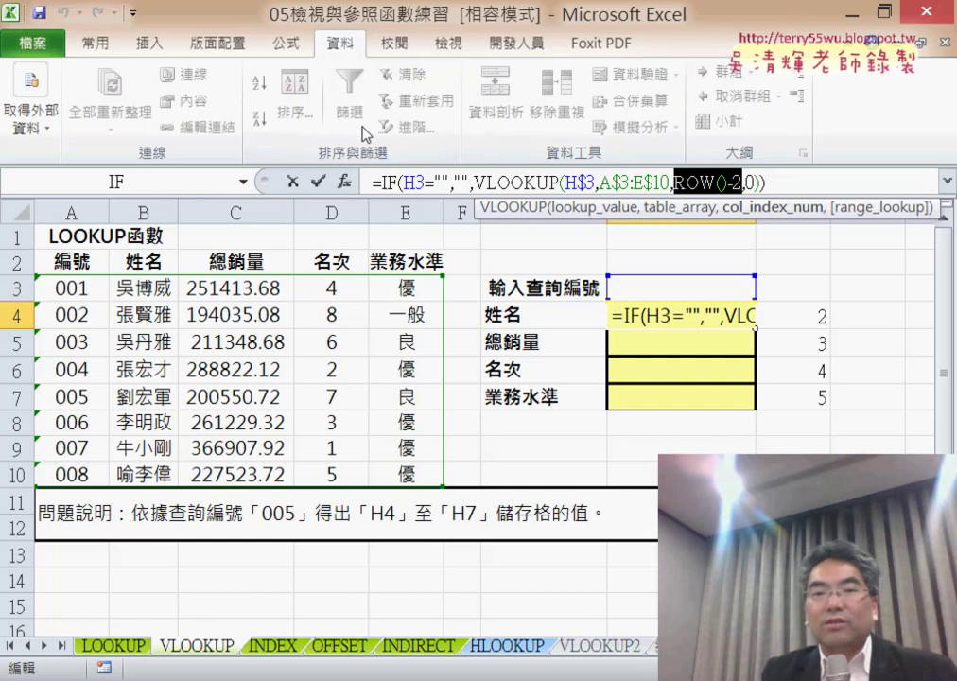
pyautogui.click(319, 180)
pyautogui.click(712, 292)
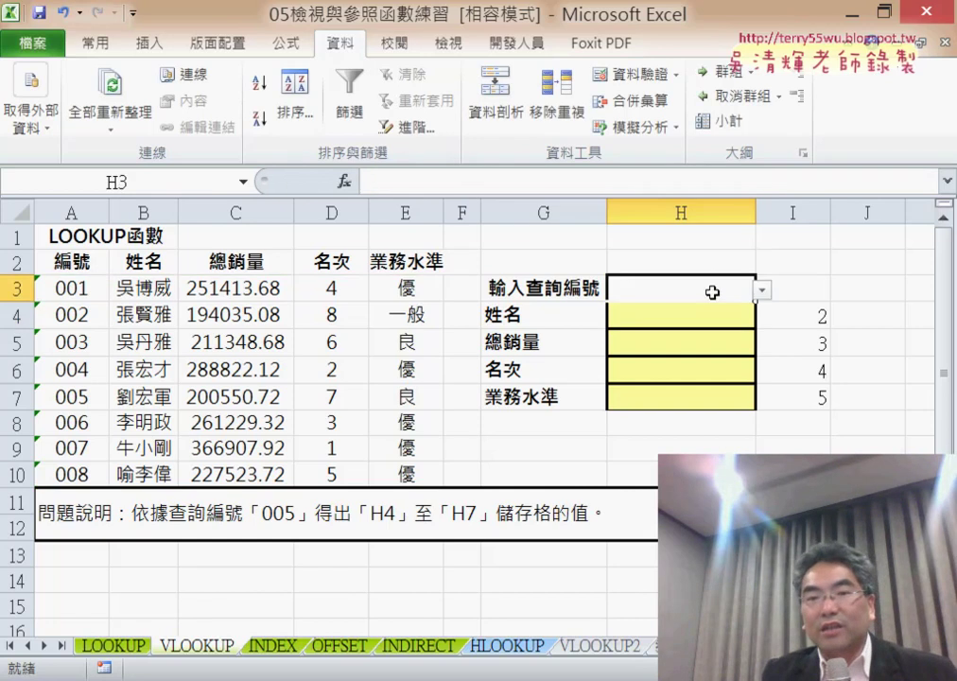
pyautogui.moveTo(90, 271); pyautogui.dragTo(68, 468)
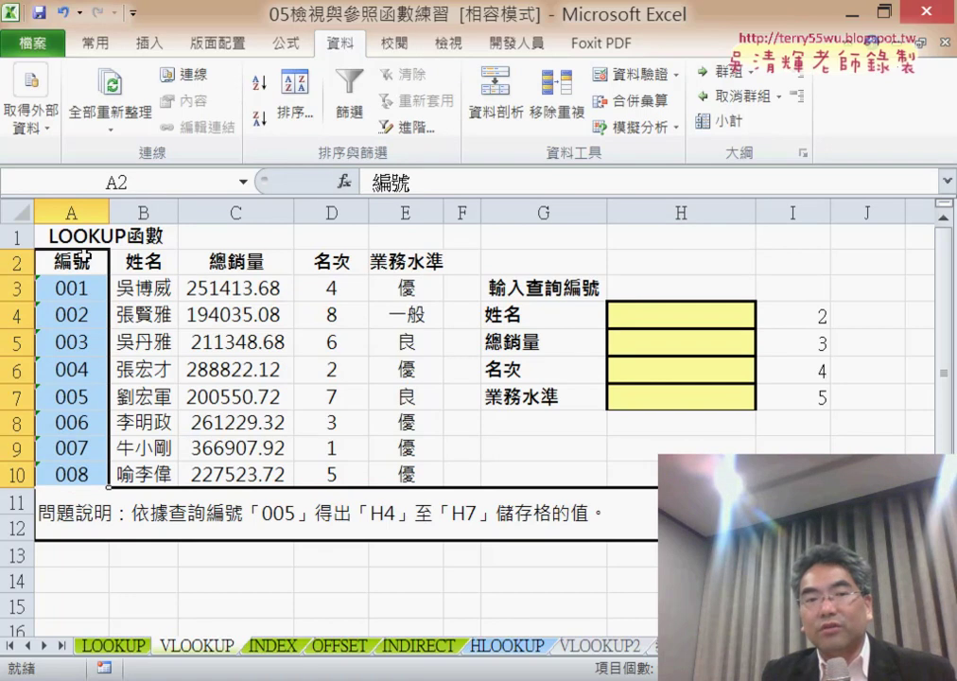
# Step: Name the IDs in A3:A10 as 編號 using Create from Selection with the top-row header
pyautogui.scroll(1, 229, 45)
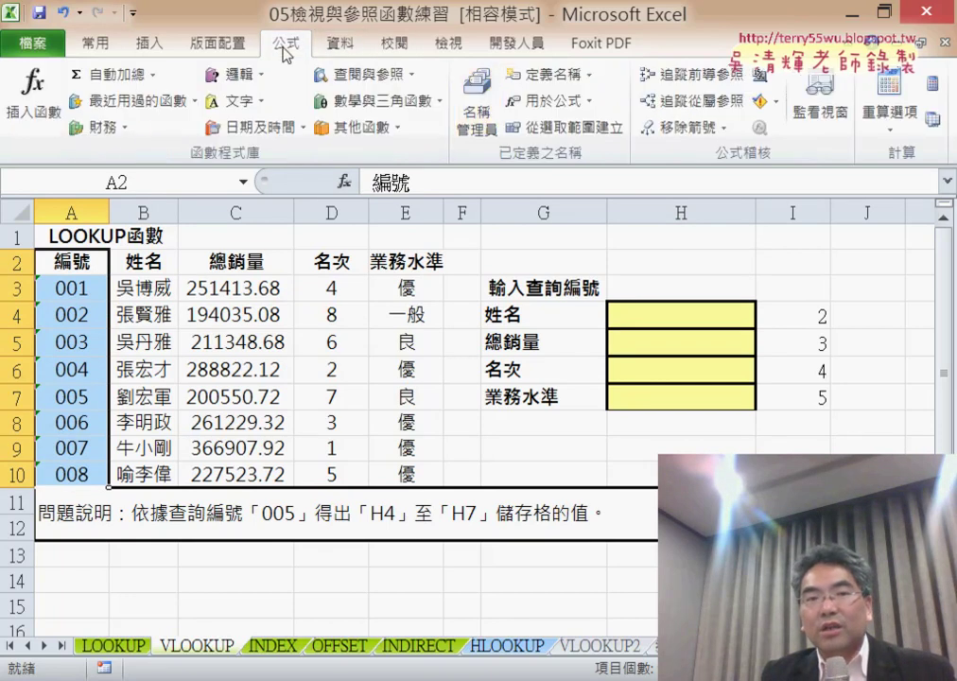
pyautogui.click(594, 131)
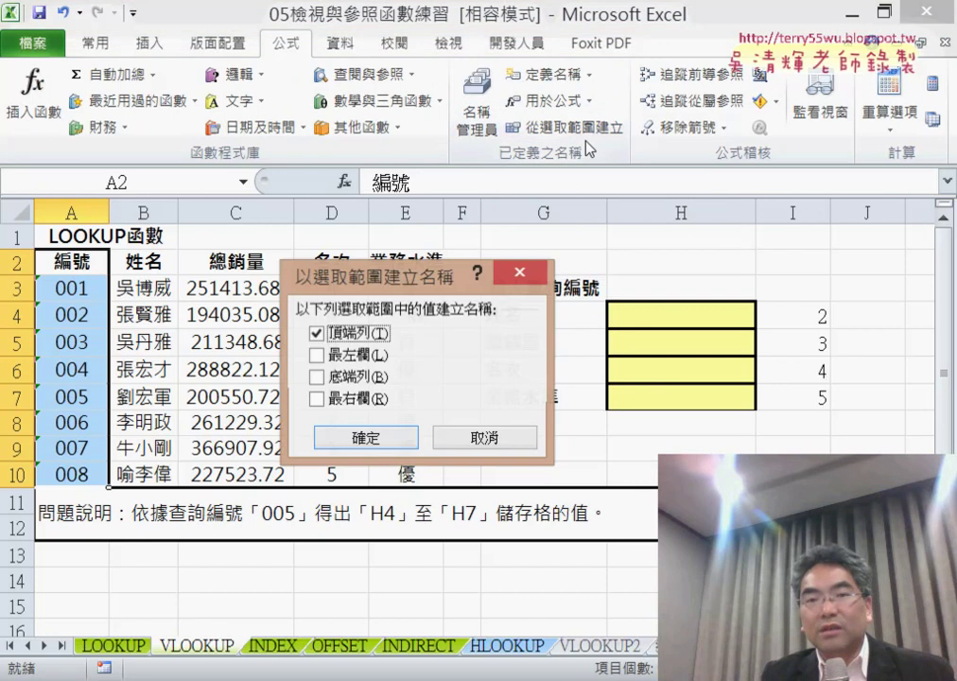
pyautogui.click(443, 438)
pyautogui.click(662, 288)
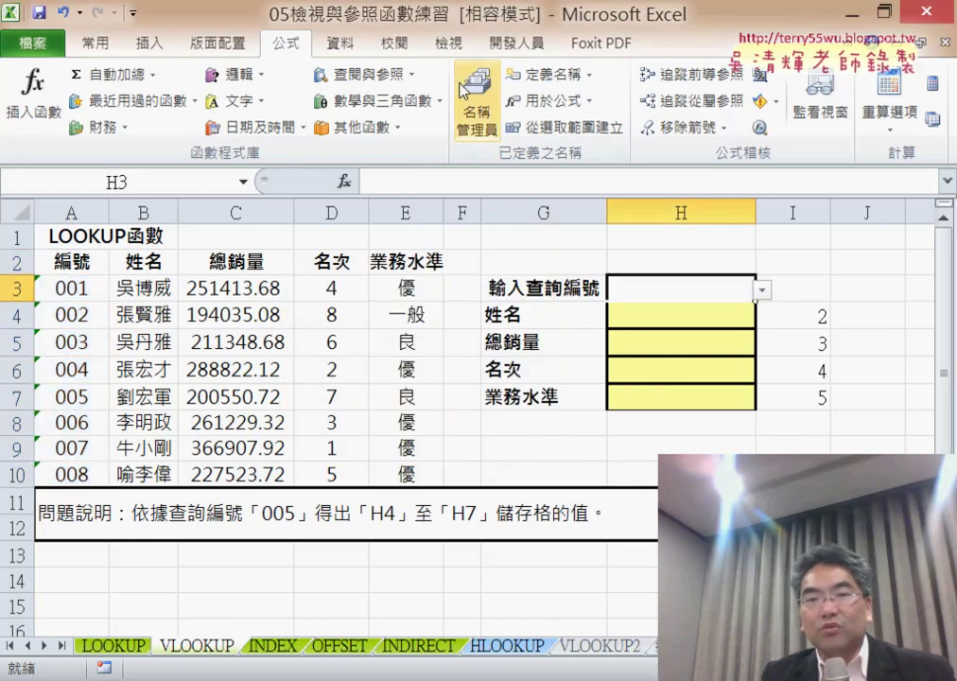
pyautogui.click(342, 43)
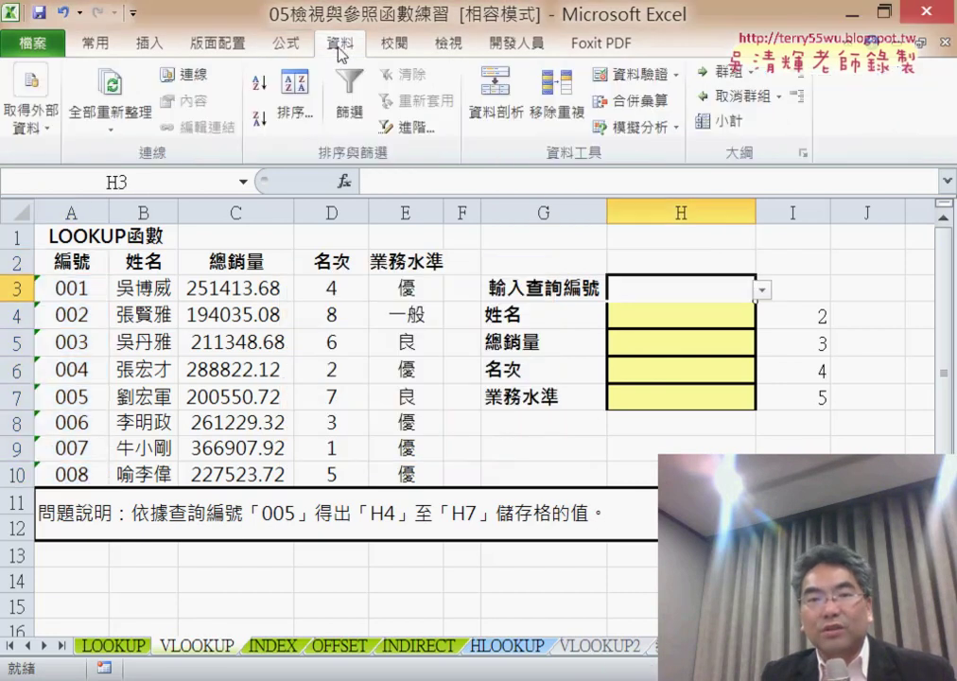
pyautogui.click(617, 76)
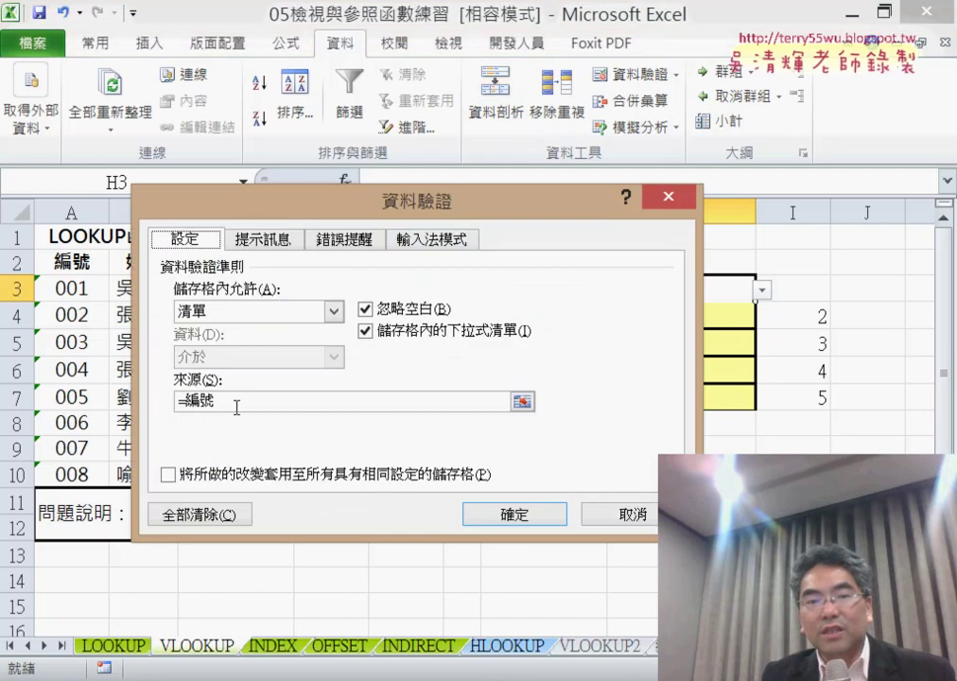
pyautogui.click(633, 516)
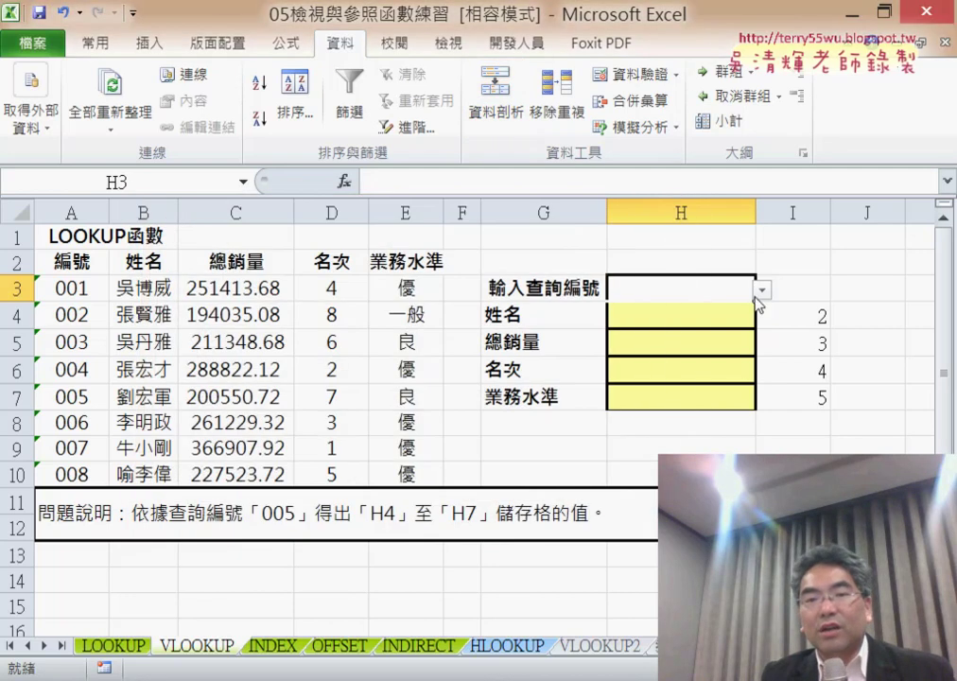
pyautogui.click(694, 306)
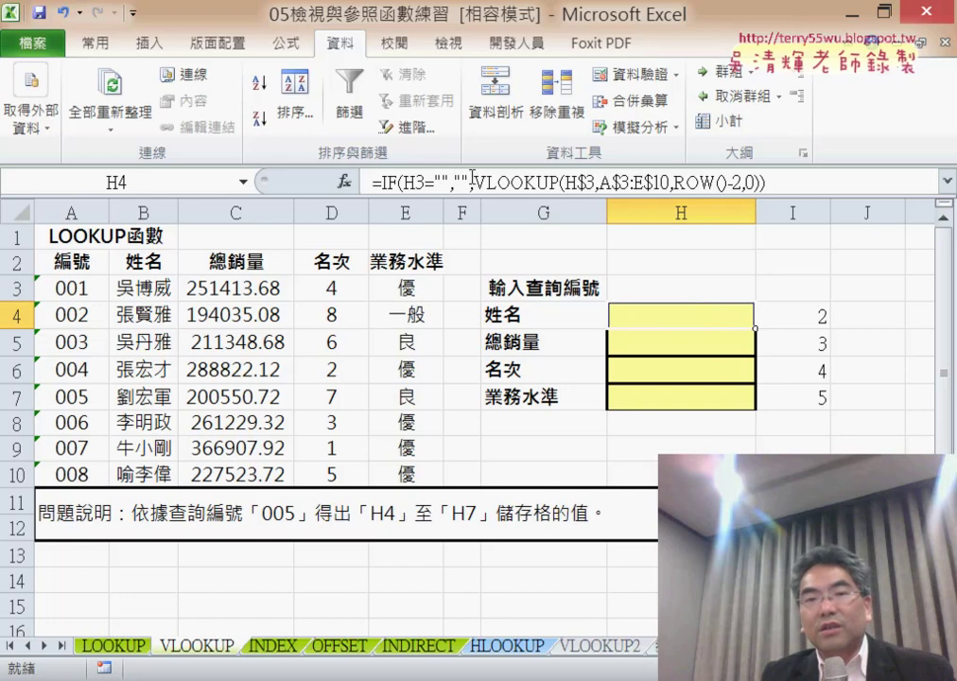
pyautogui.moveTo(475, 182)
pyautogui.mouseDown()
pyautogui.moveTo(499, 182)
pyautogui.moveTo(373, 183)
pyautogui.moveTo(803, 176)
pyautogui.moveTo(762, 181)
pyautogui.mouseUp()
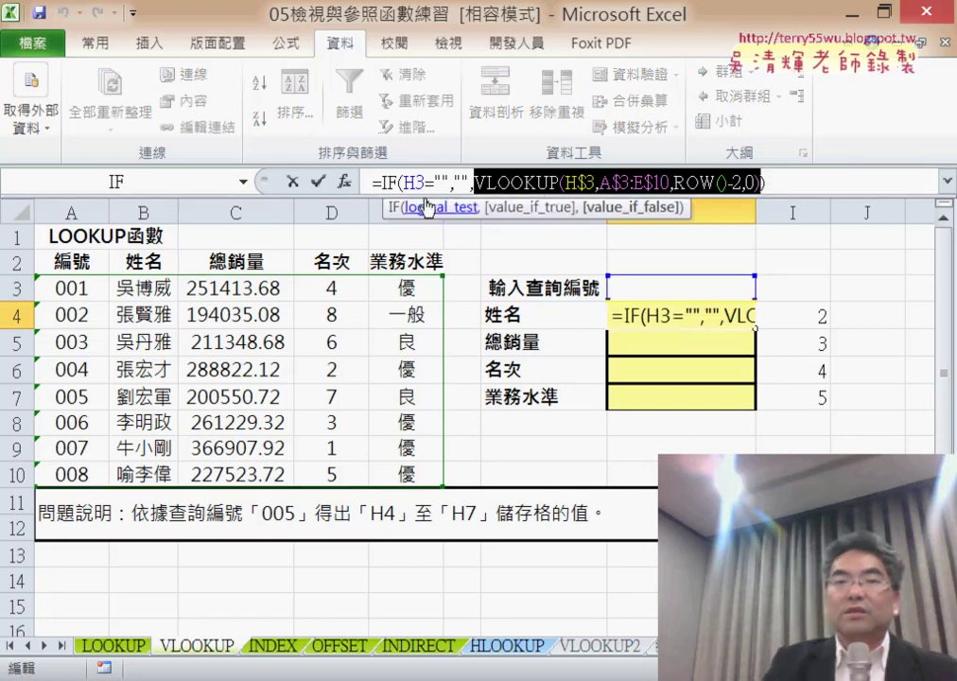